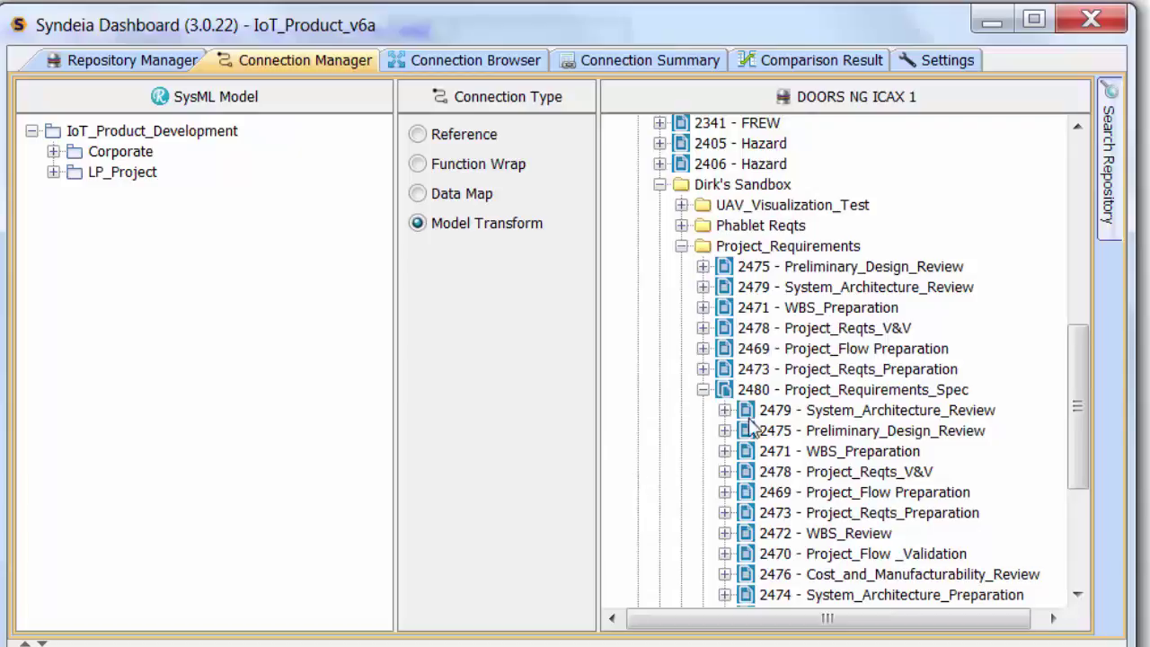
Generate SysML requirements from the DOORS NG collection 2480 - Project_Requirements_Spec in the Corporate Project_Reqts package and expand the generated spec
left_click(773, 393)
left_click(54, 151)
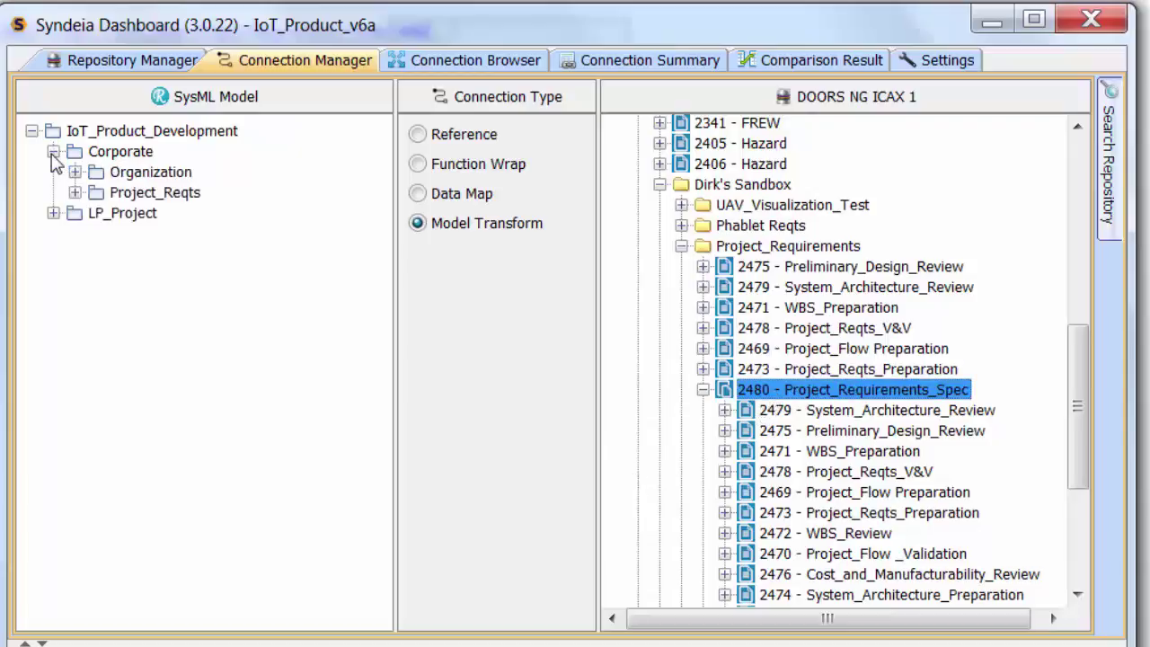
left_click(54, 213)
left_click_drag(801, 398, 208, 205)
left_click(171, 406)
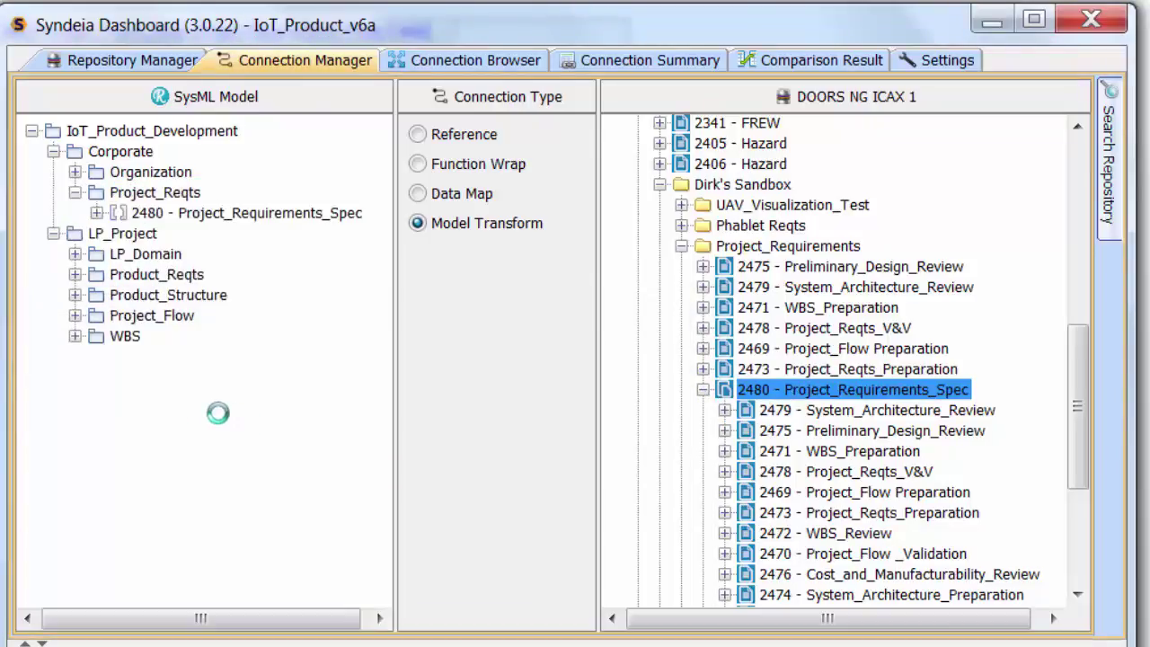
left_click(97, 213)
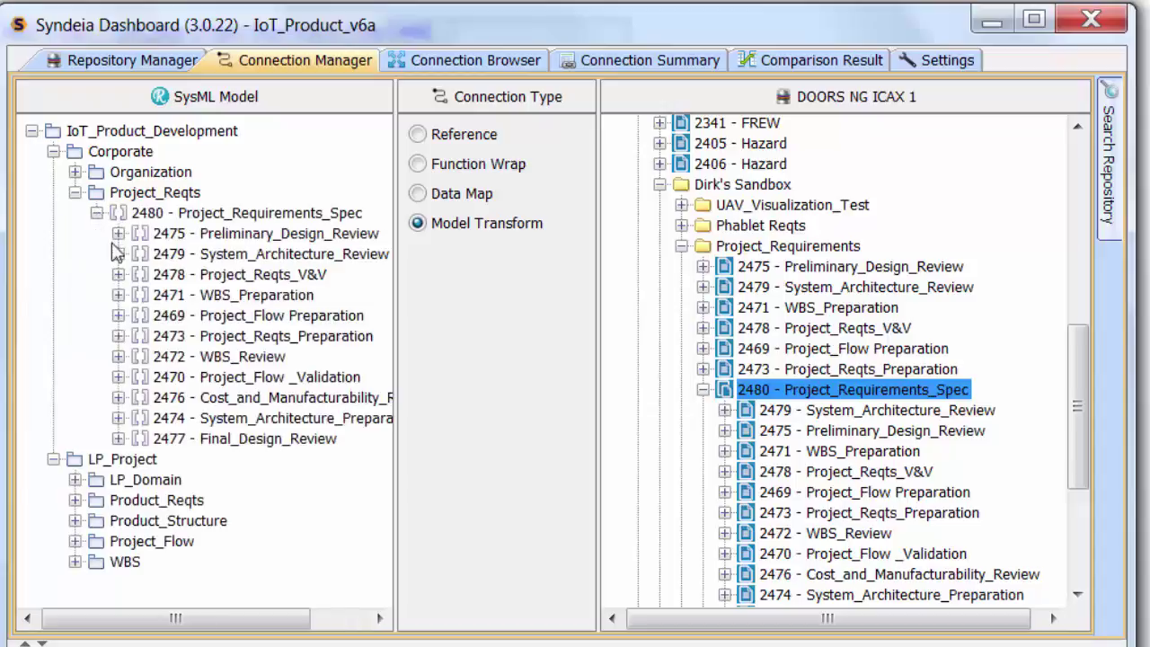
Load the Jama ICAX 1 repository and expand IoT_LocaterPager down to the specs under LP_Product_Spec
left_click(659, 96)
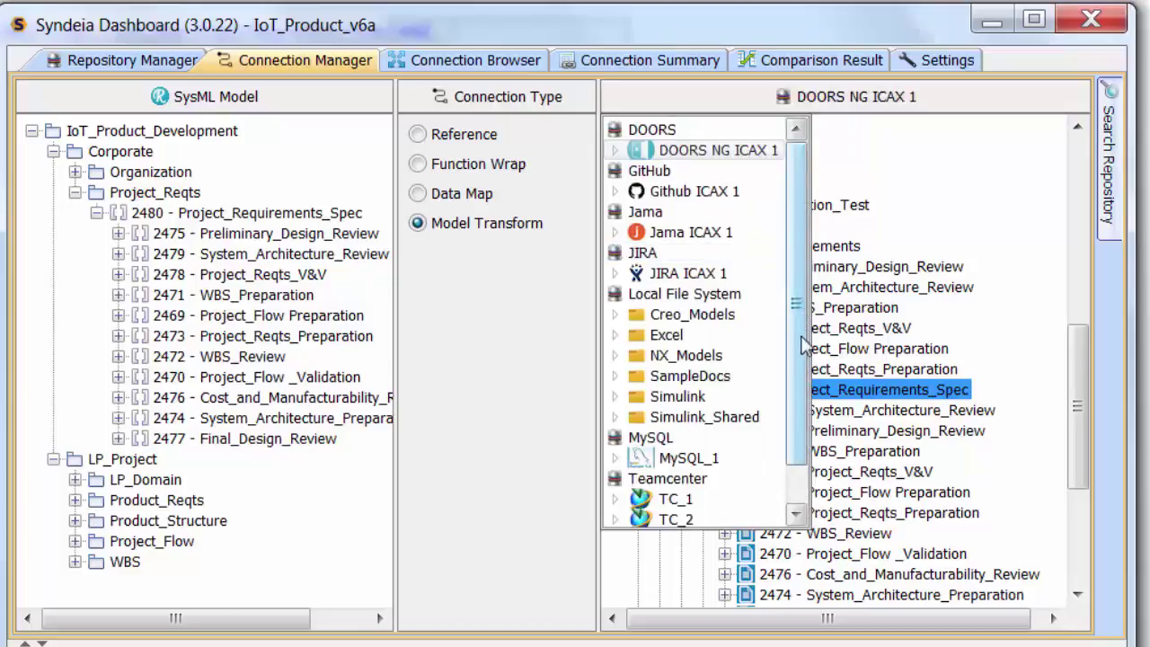
left_click(681, 232)
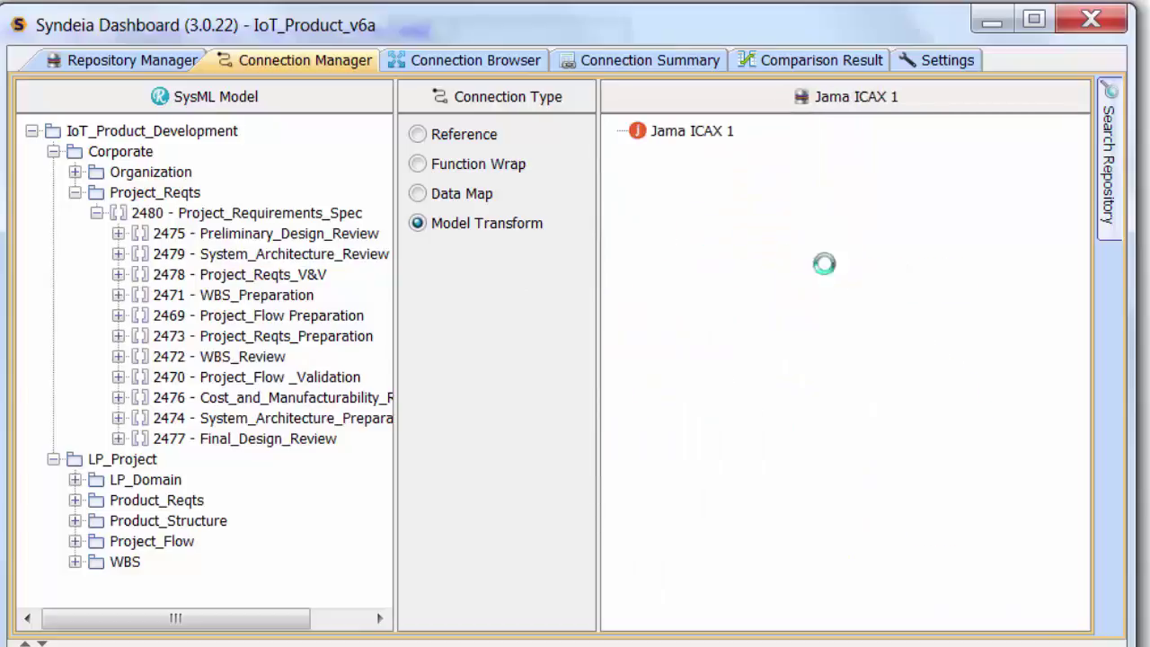
left_click(638, 233)
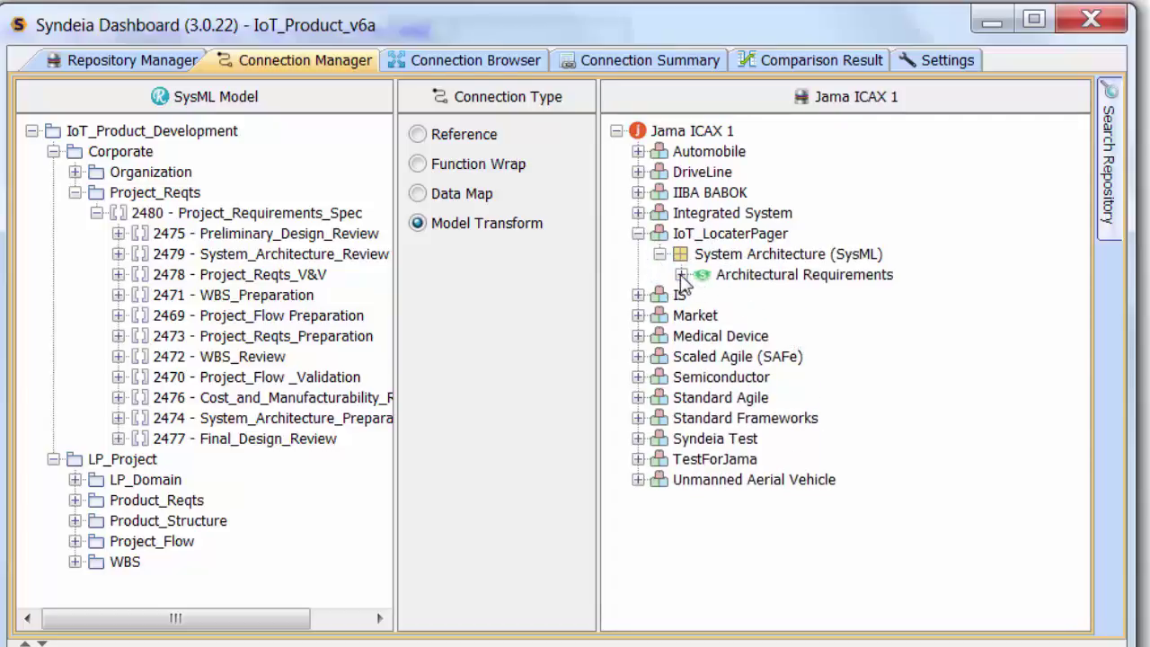
left_click(681, 275)
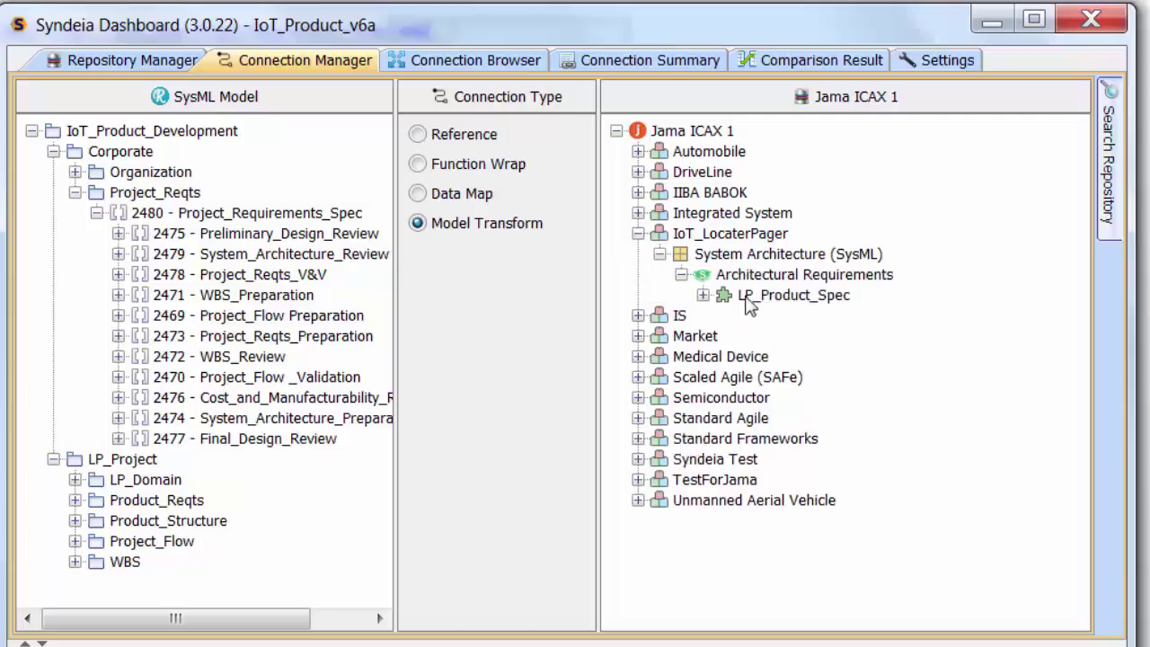
left_click(703, 297)
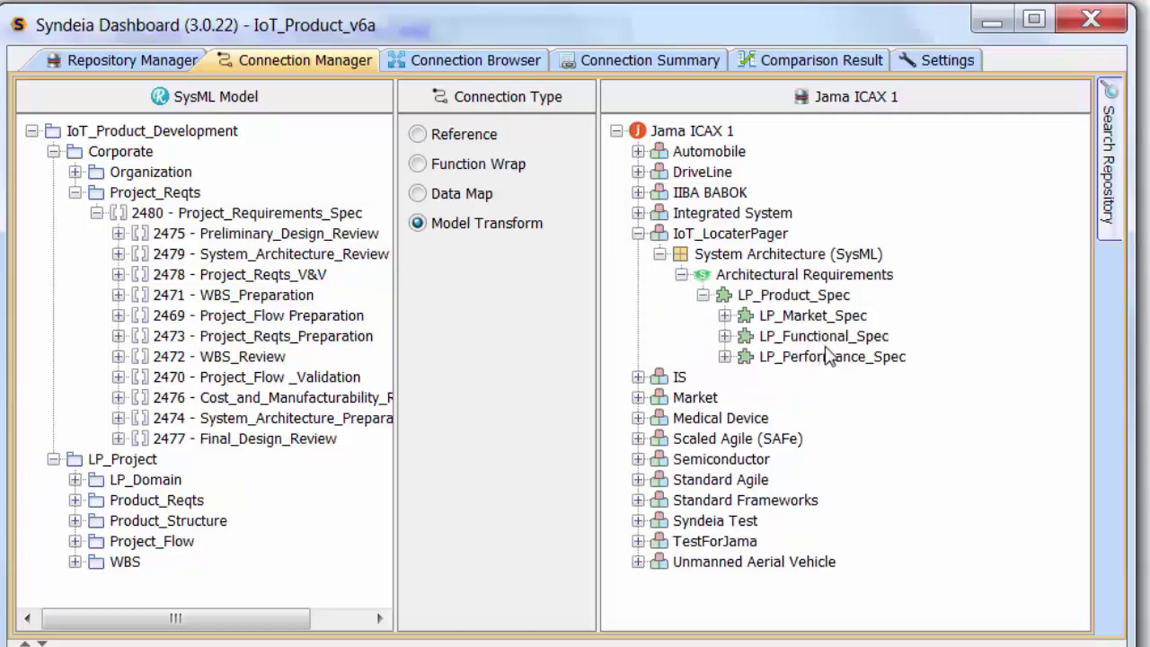
Generate SysML requirements from the Jama requirement LP_Product_Spec in the Product_Reqts package of LP_Project
left_click(779, 301)
left_click_drag(778, 304, 171, 498)
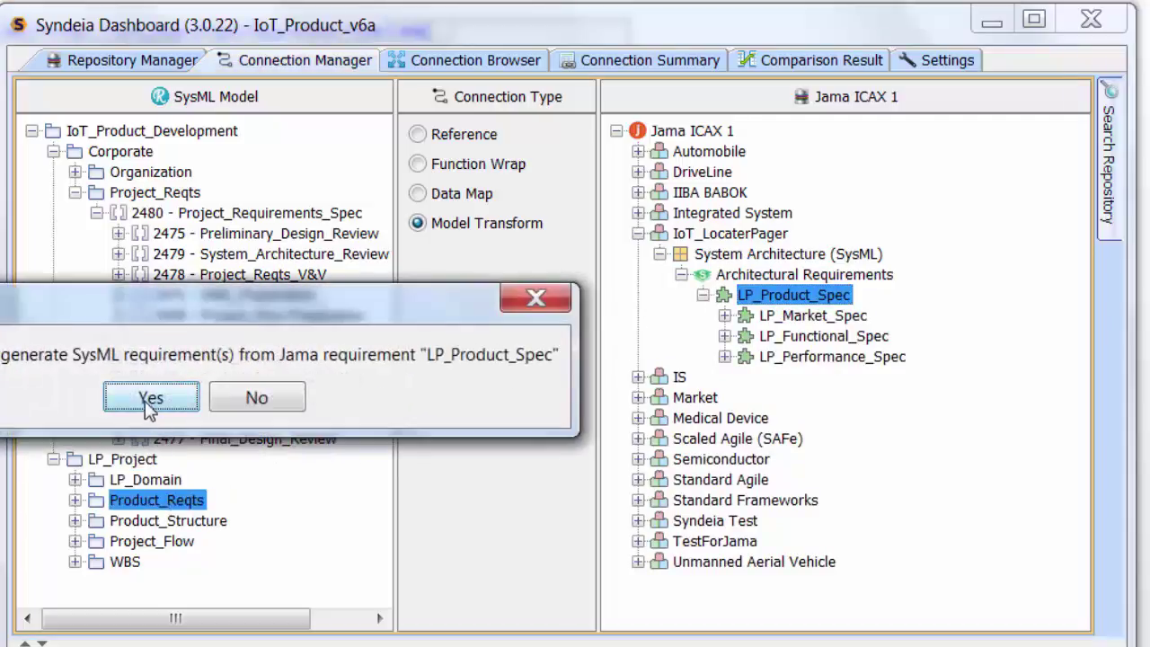
left_click(151, 401)
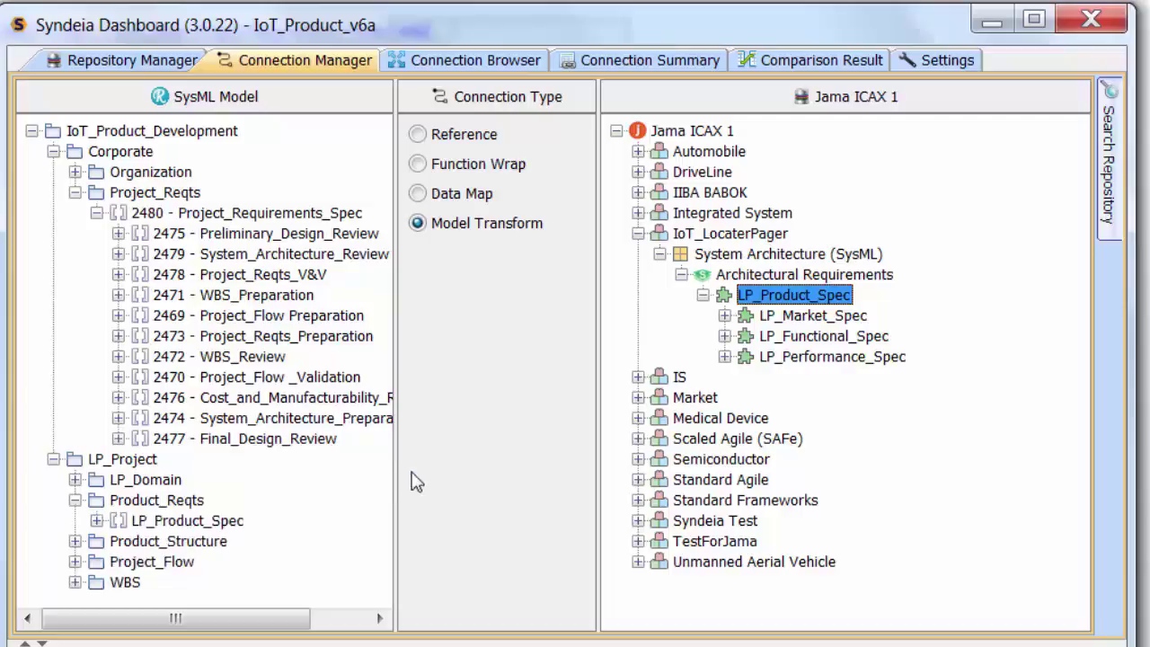
Examine the generated LP_Product_Spec by expanding its market, functional and performance specs in the SysML model tree
left_click(97, 522)
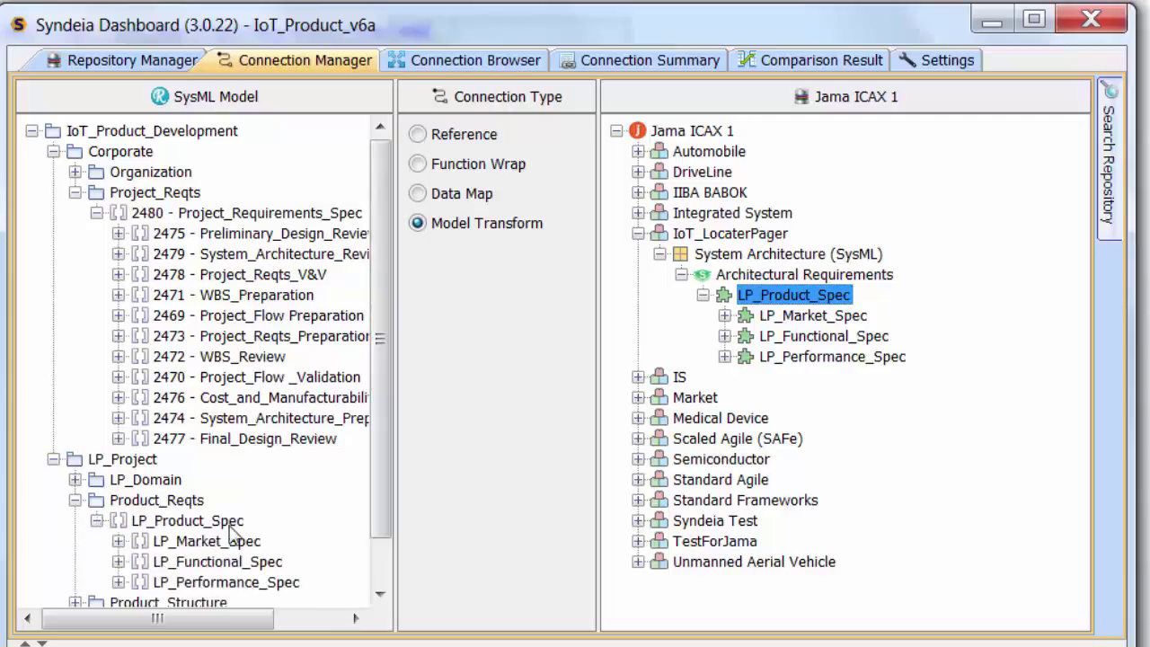
scroll(380, 488, "down", 1)
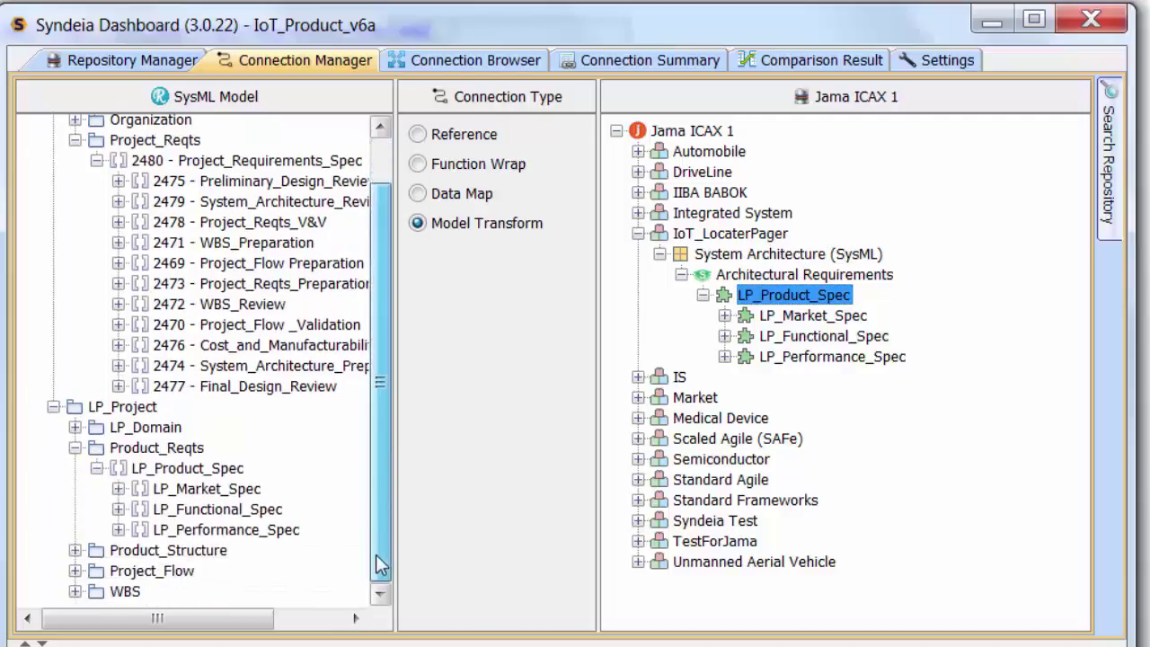
left_click(119, 489)
scroll(368, 549, "down", 2)
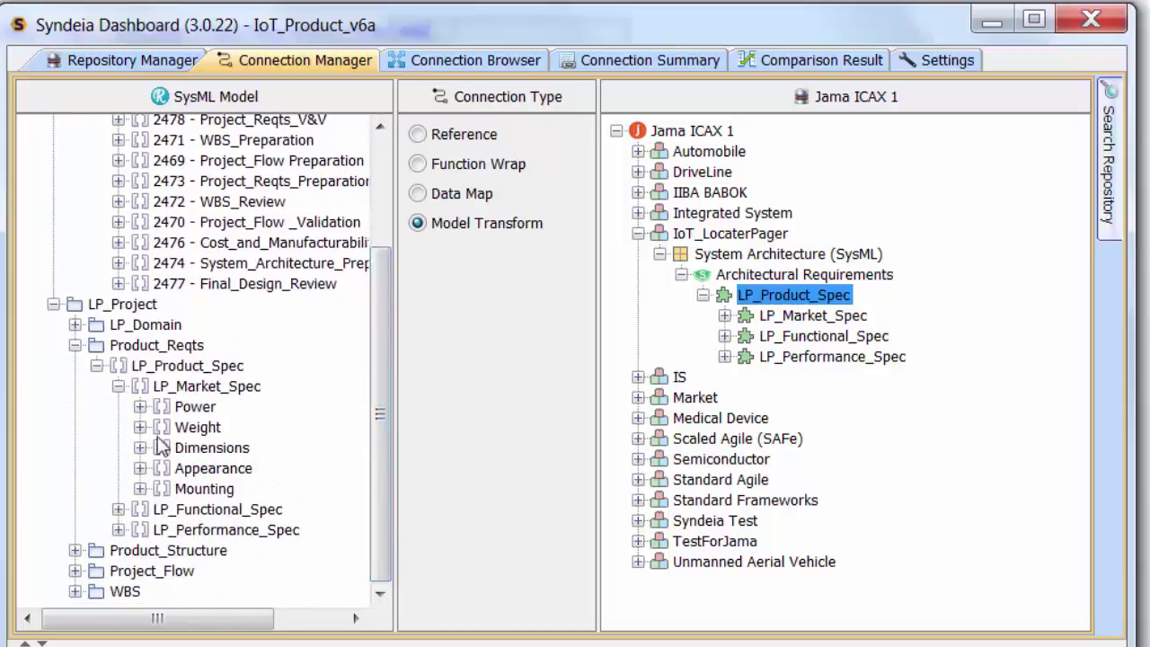
left_click(118, 509)
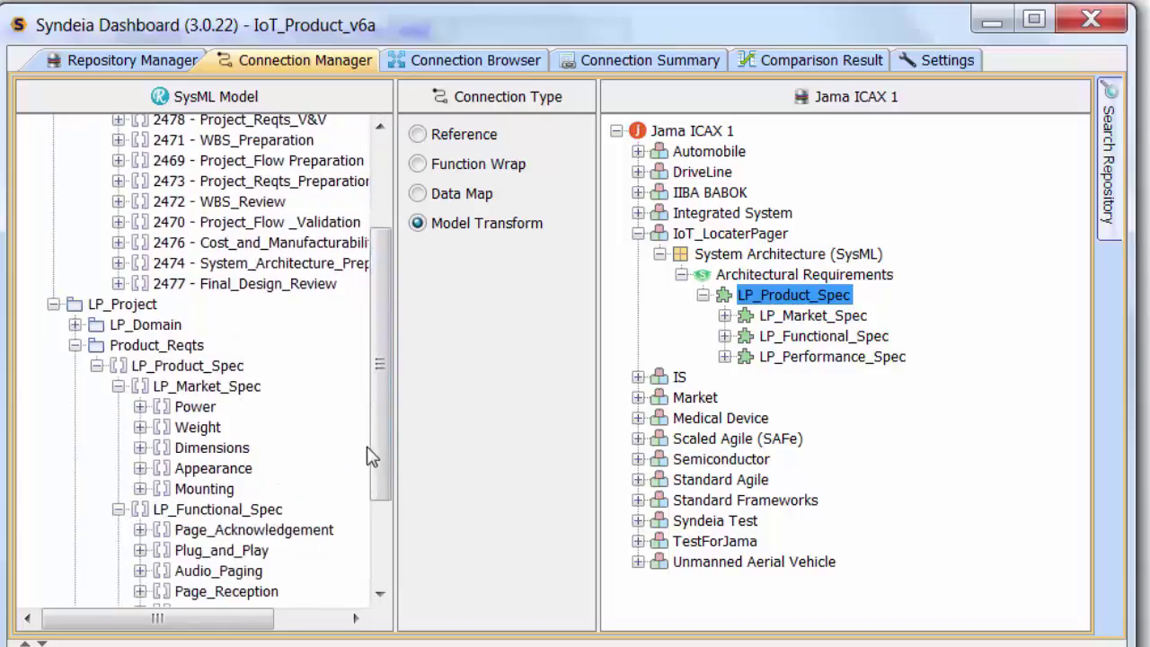
scroll(380, 495, "down", 3)
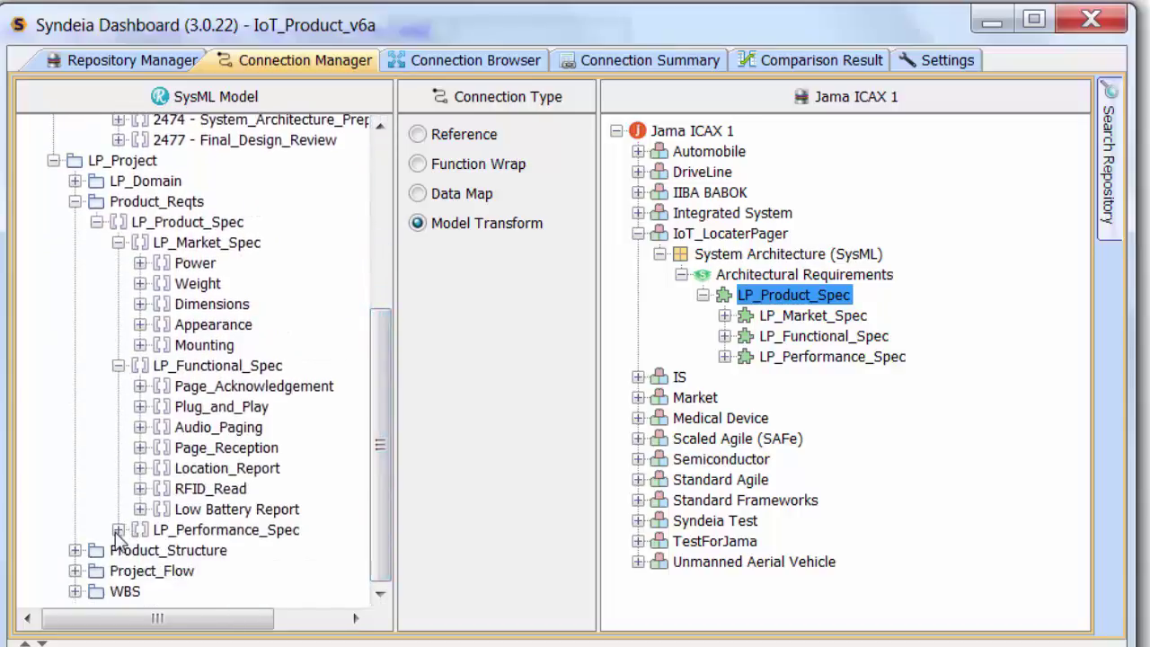
left_click(118, 530)
scroll(378, 485, "down", 1)
left_click_drag(378, 482, 382, 512)
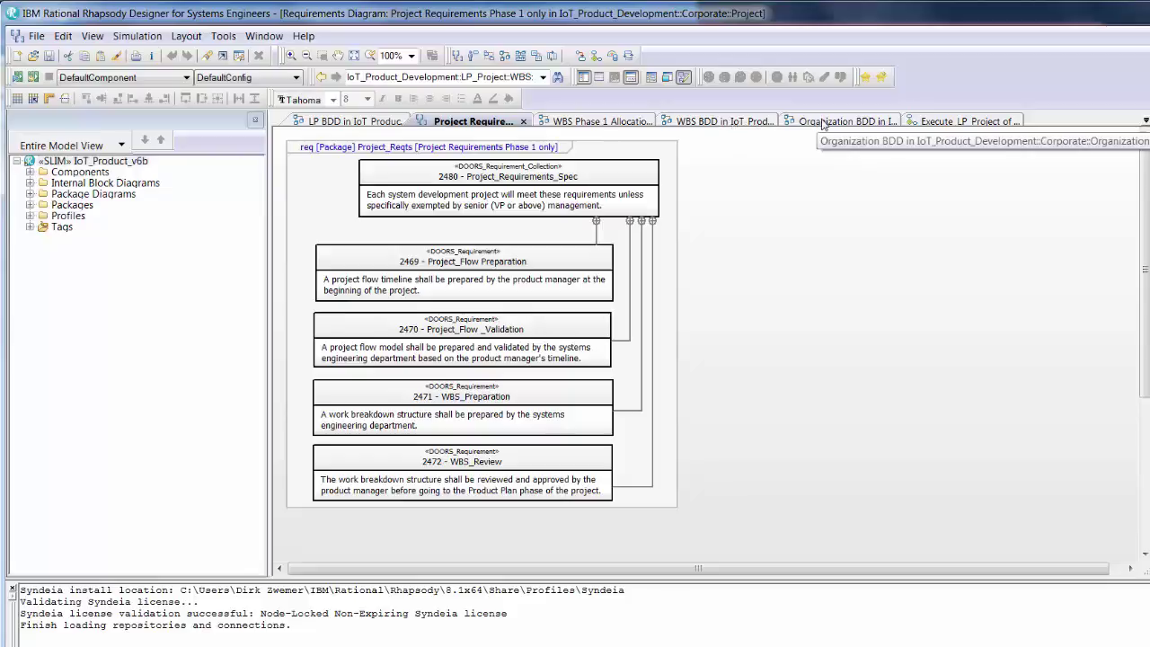
In IBM Rational Rhapsody, view the Execute_LP_Project and Phase_1_Create_Project_Plan activity diagrams
left_click(938, 125)
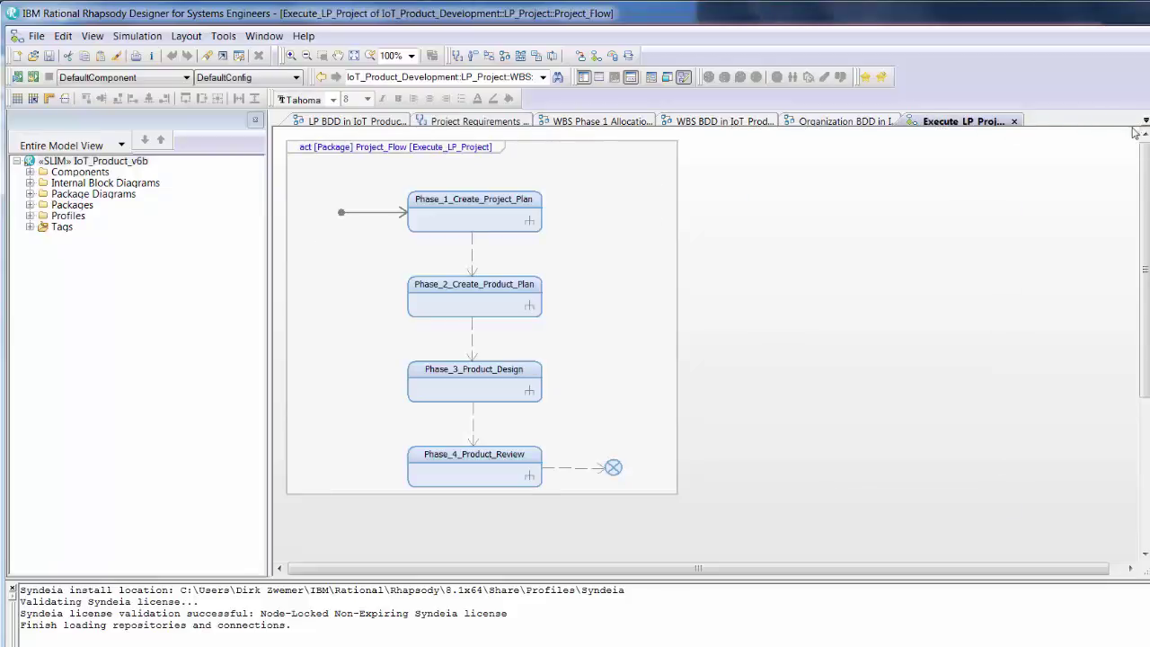
left_click(1146, 120)
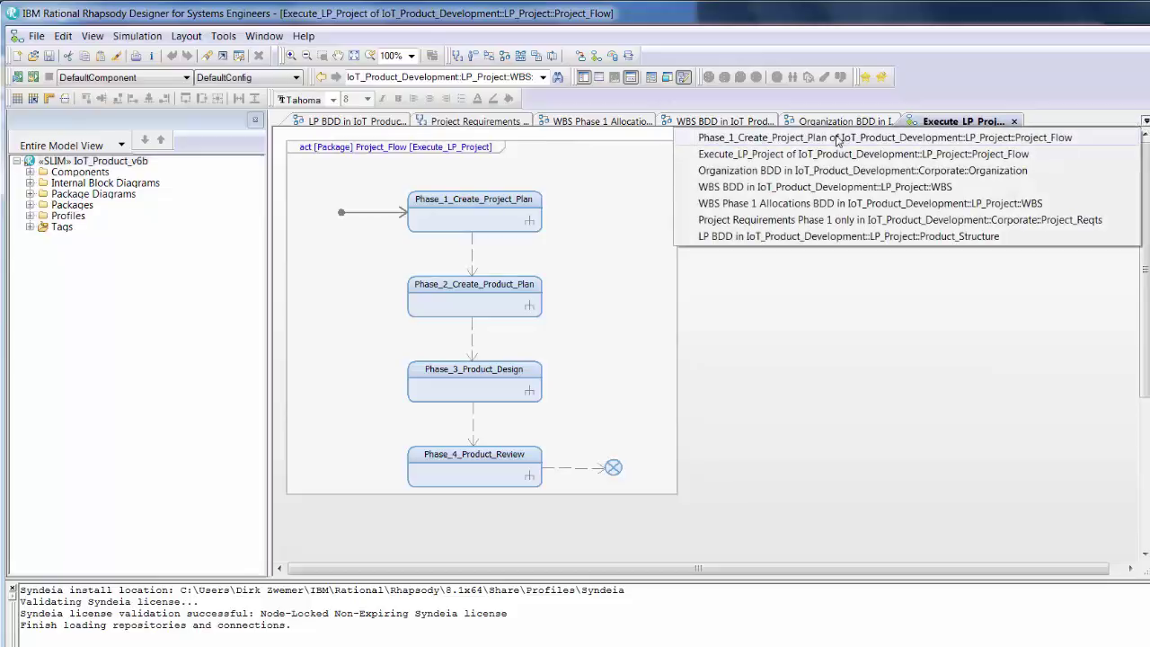
left_click(837, 138)
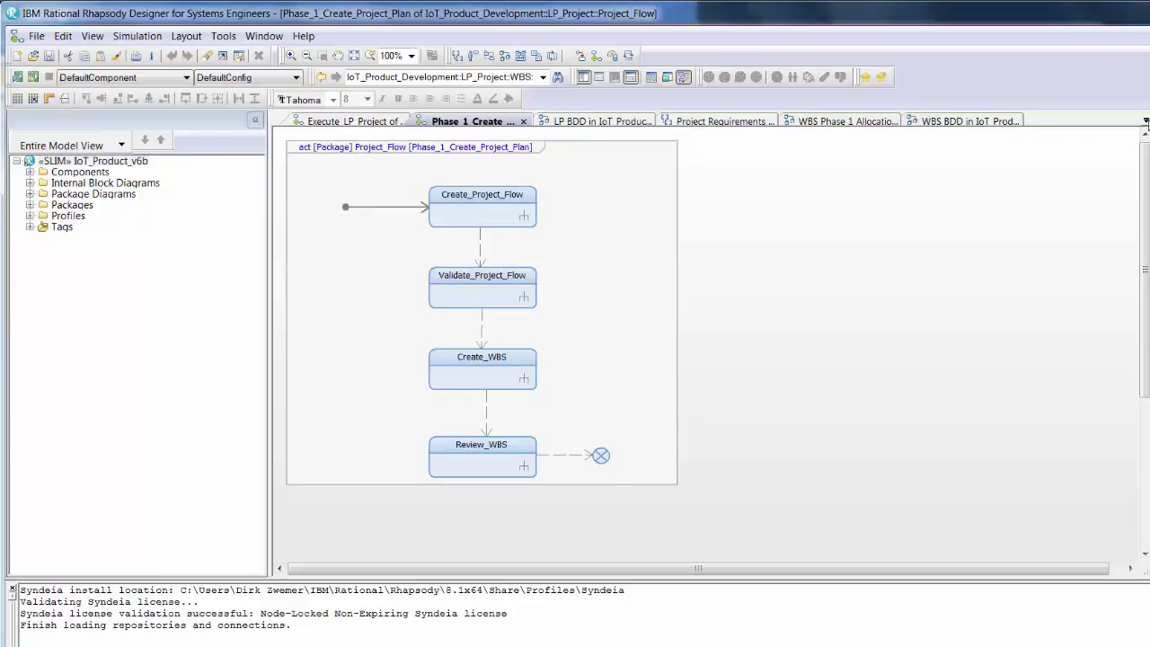
Review the Organization BDD, the WBS BDD and the WBS Phase 1 Allocations BDD
left_click(1146, 121)
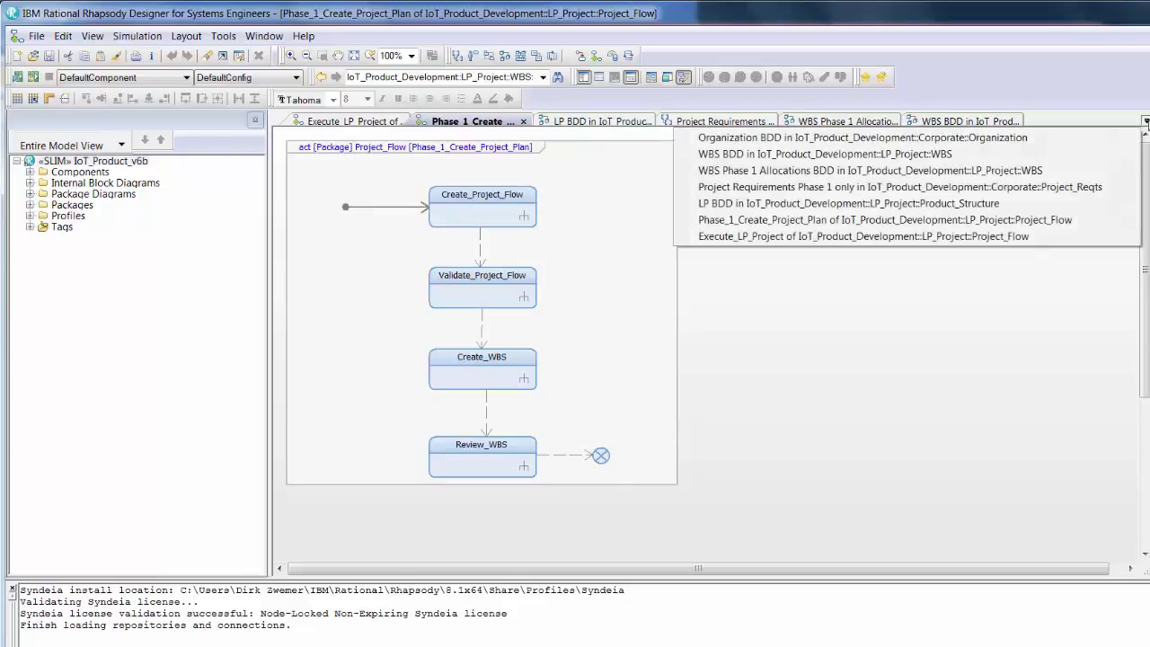
left_click(820, 137)
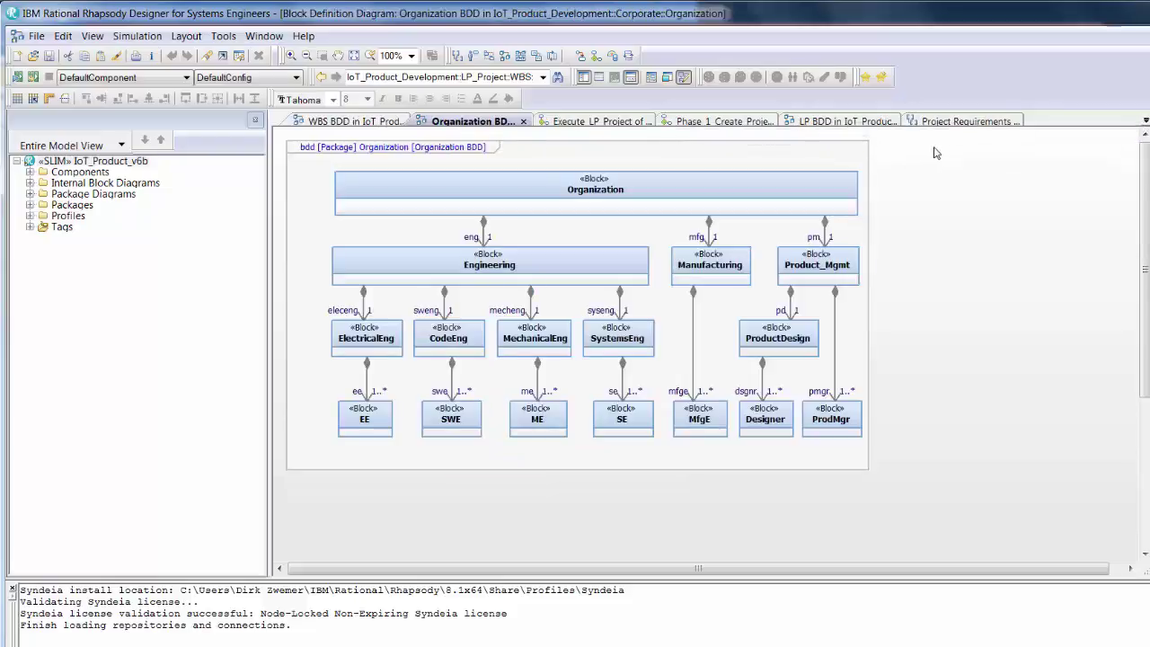
left_click(1145, 123)
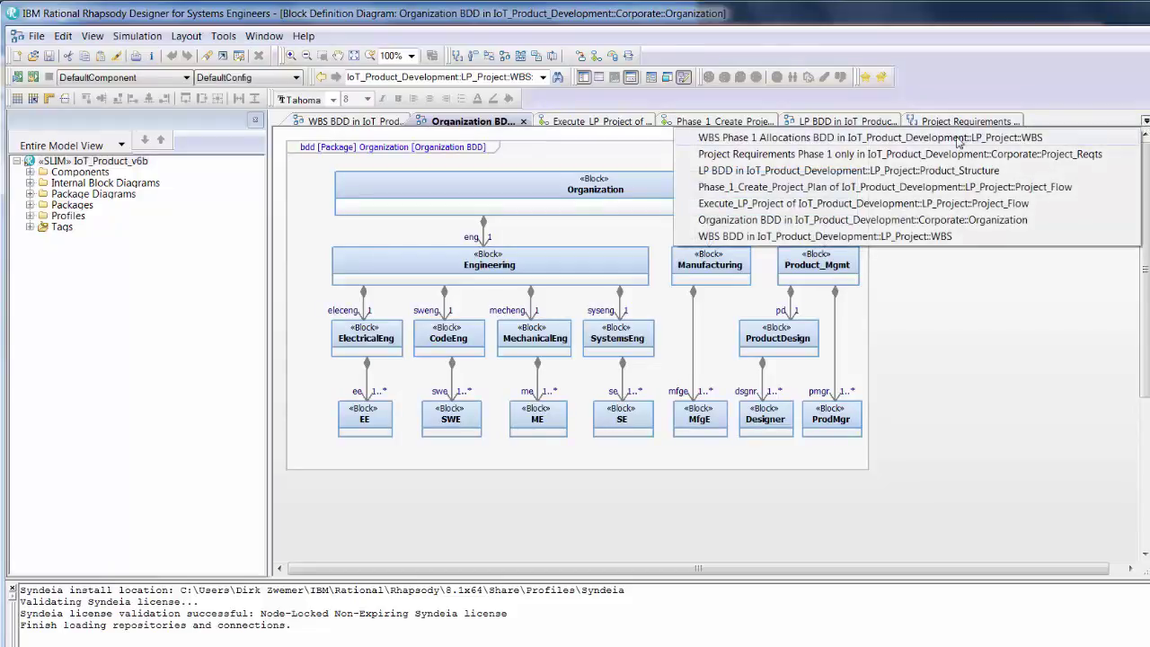
left_click(914, 237)
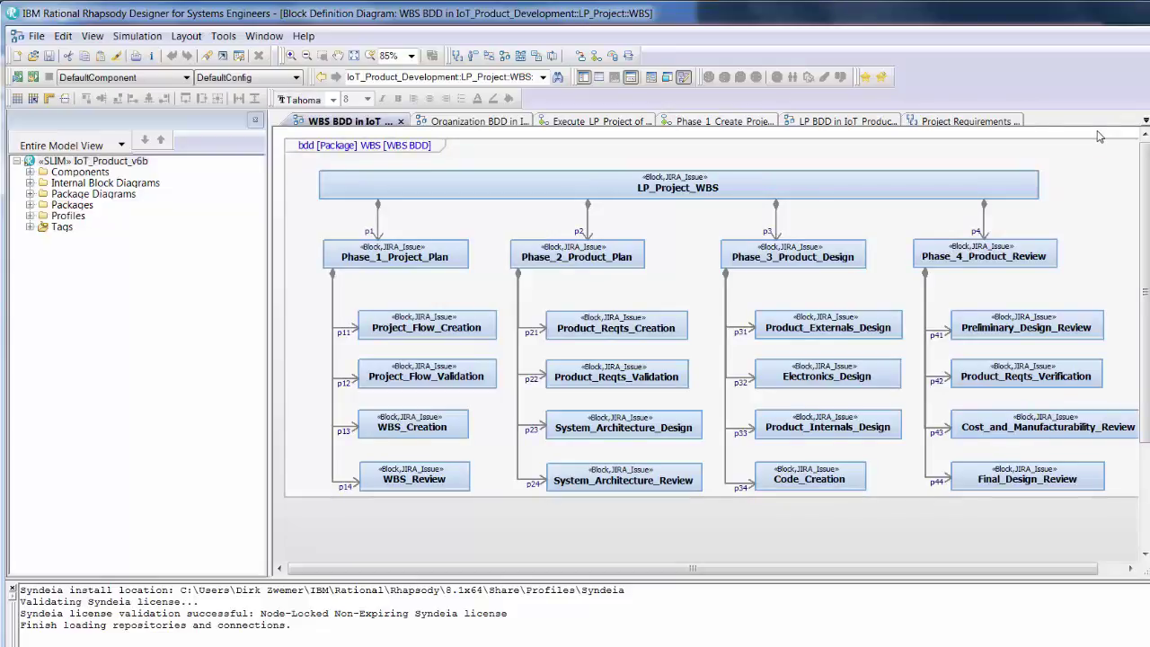
left_click(1146, 121)
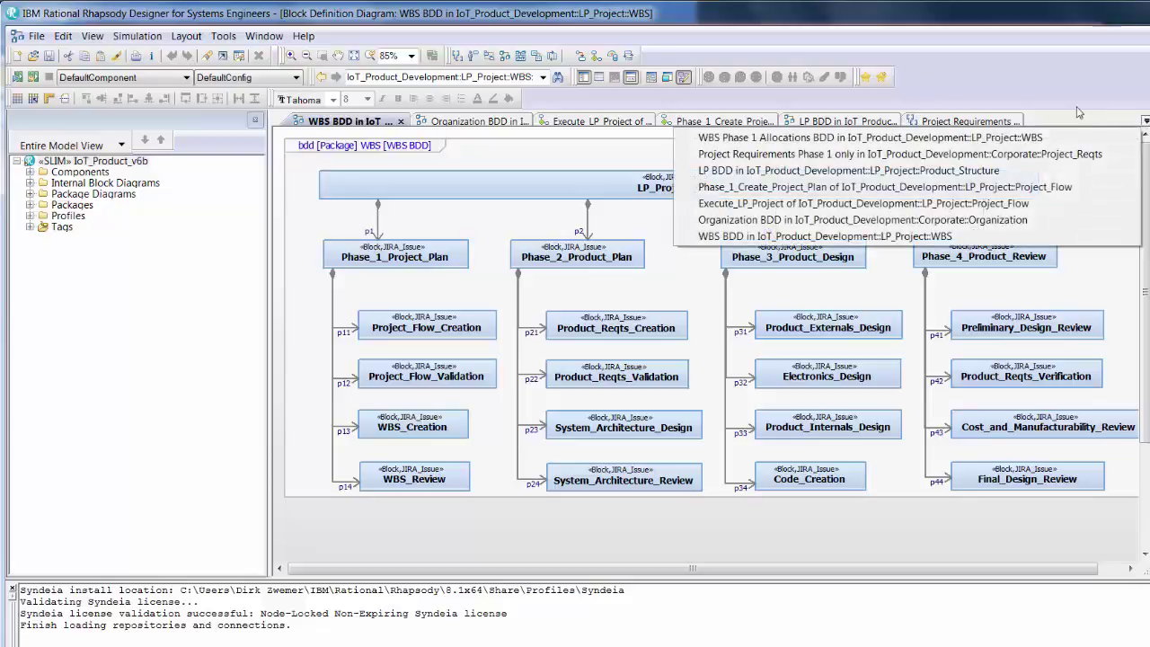
left_click(799, 140)
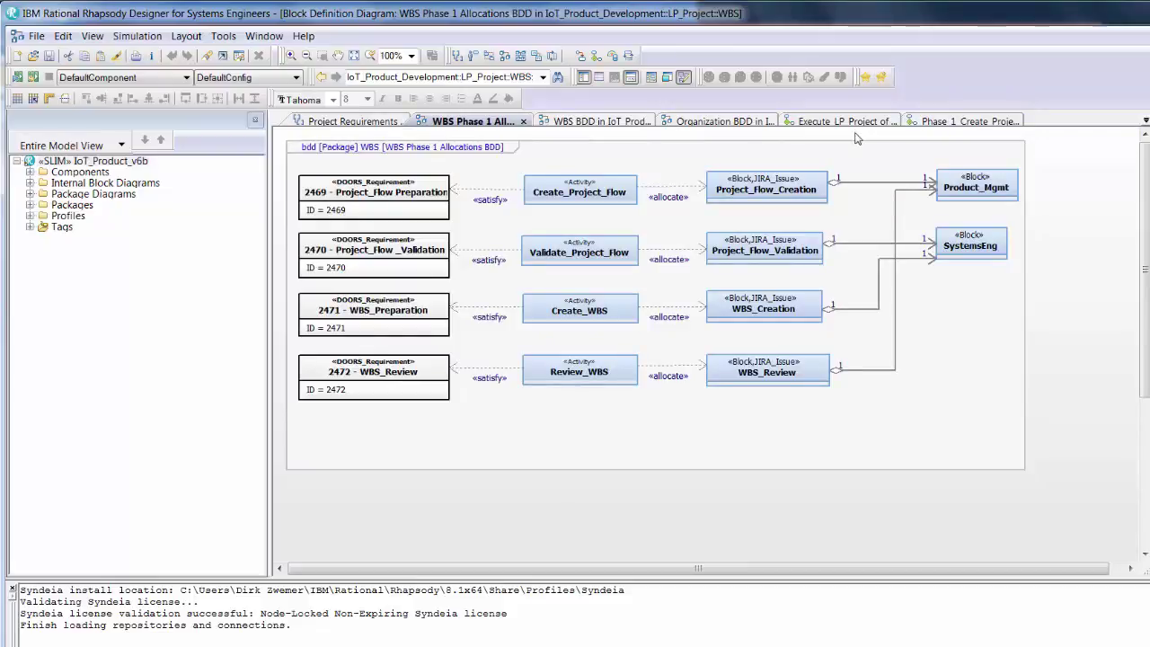
Expand the IoT_Product_Development package in the model browser down to the subpackages of LP_Project
left_click(29, 205)
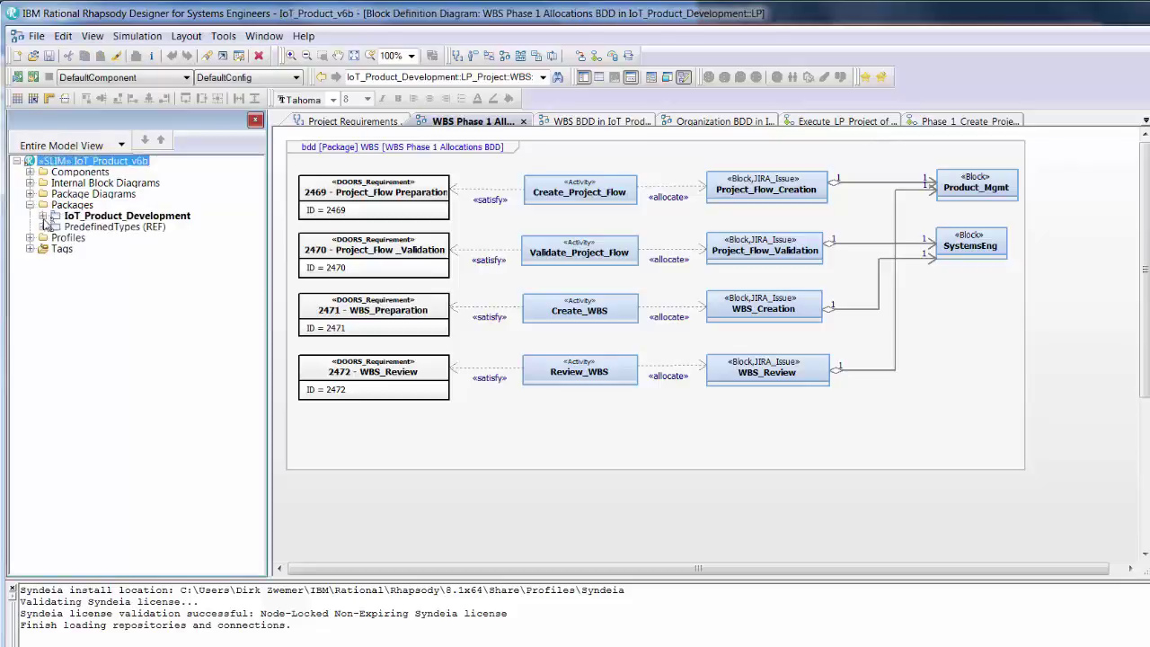
left_click(42, 215)
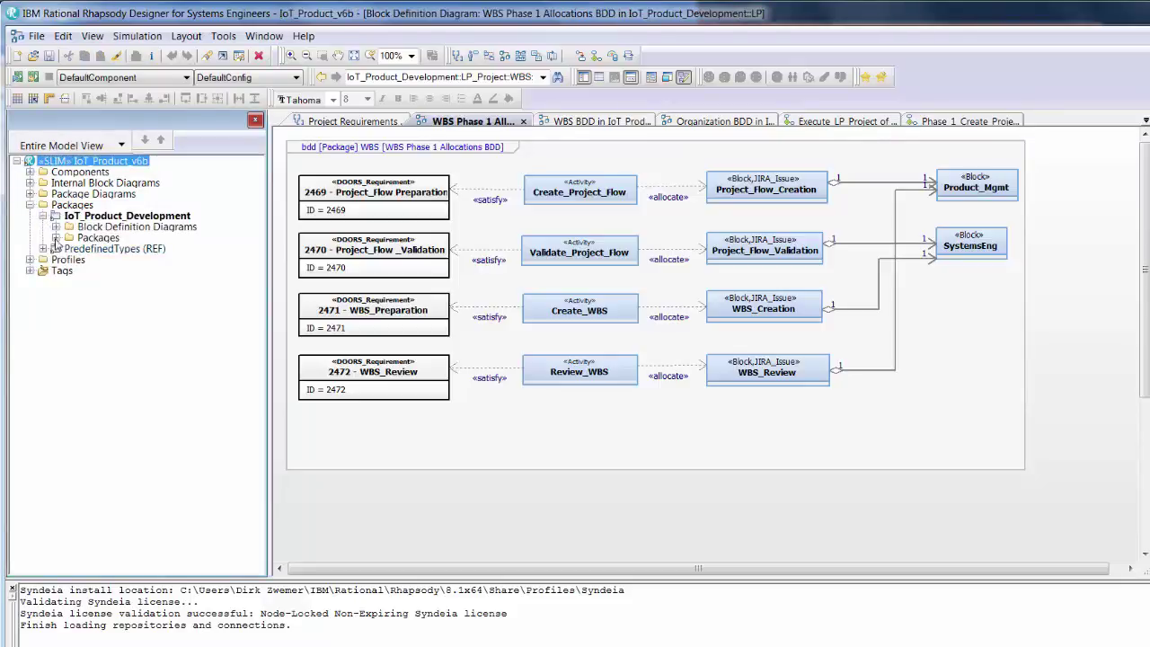
left_click(56, 238)
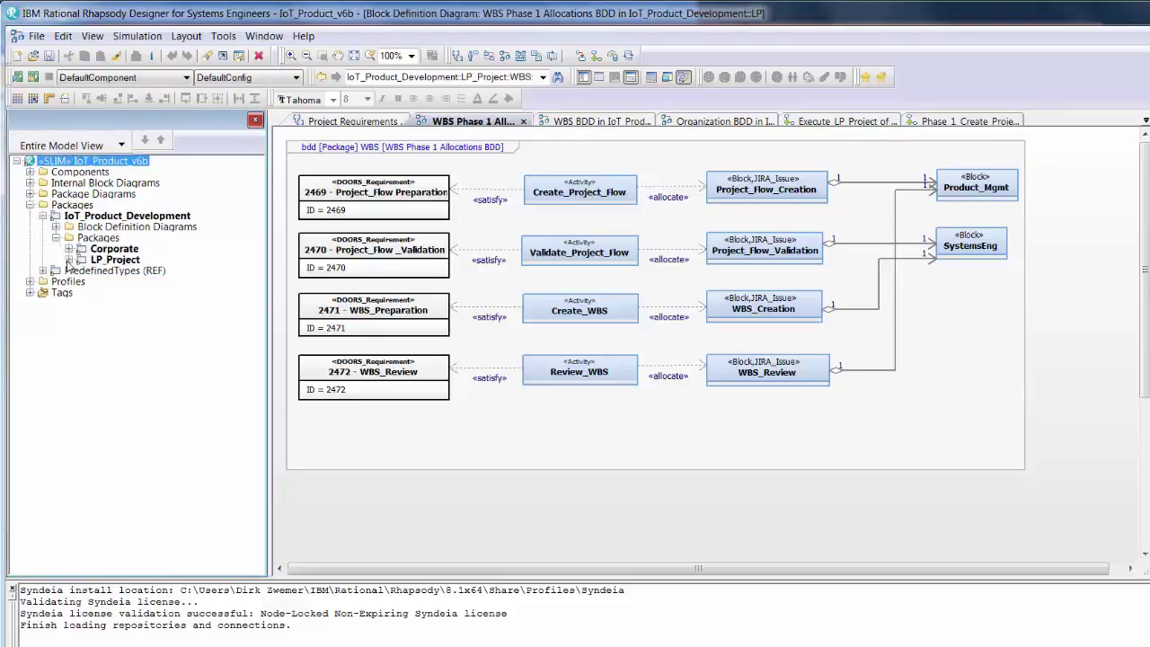
left_click(68, 260)
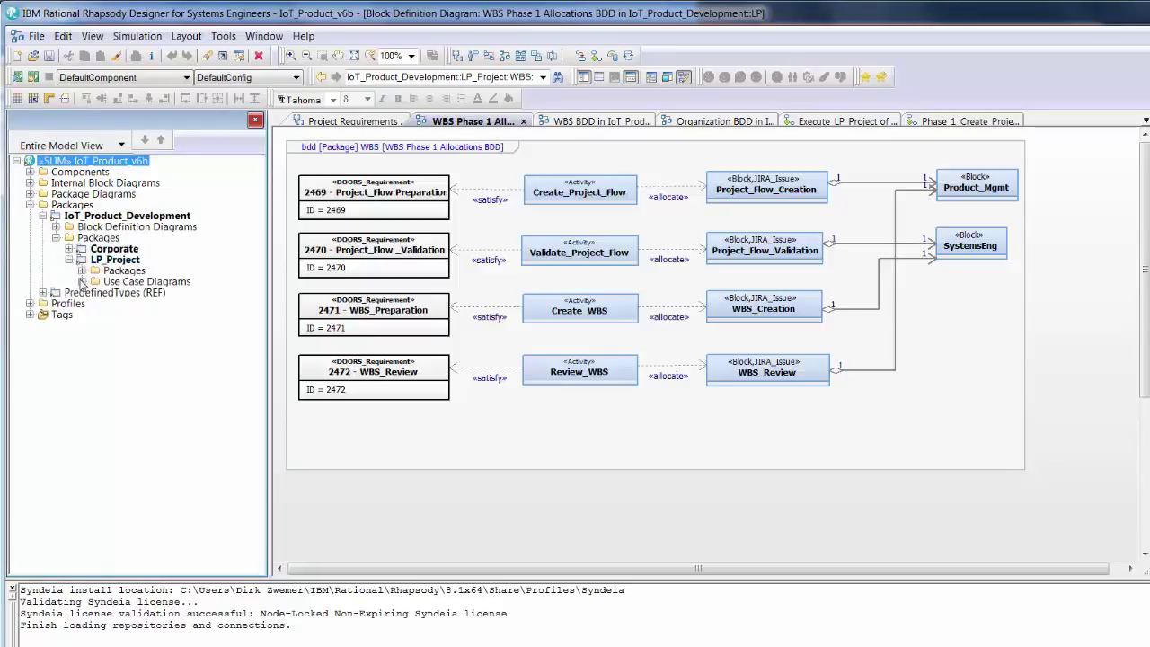
left_click(81, 270)
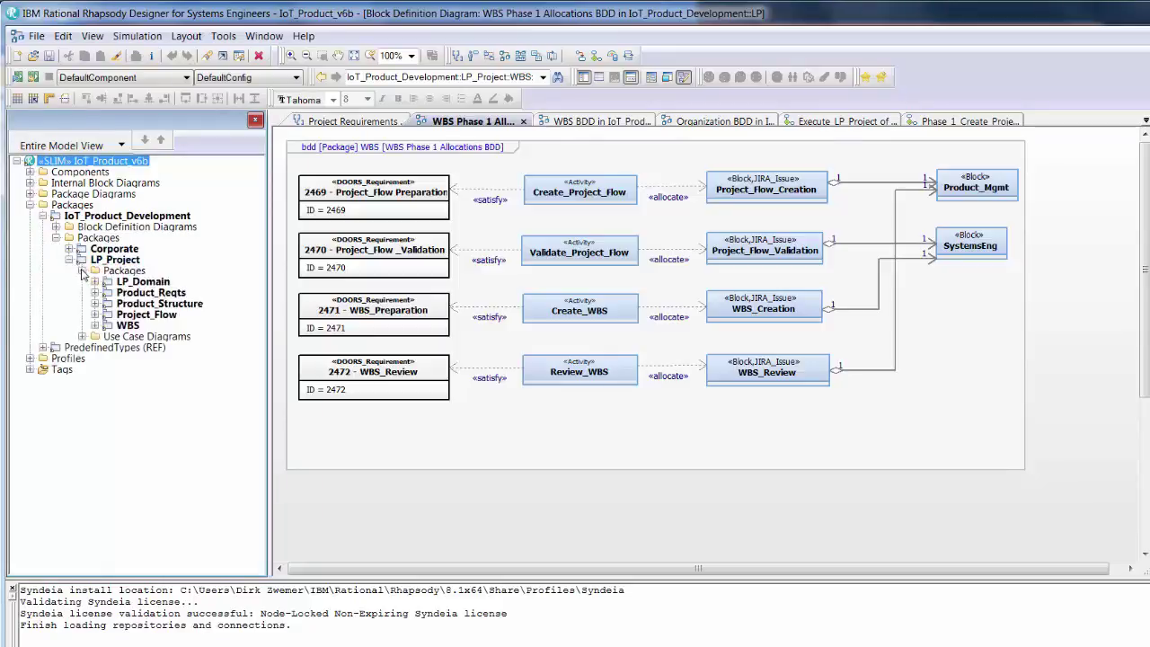
Launch the Syndeia Dashboard for the IoT_Product_Development package
left_click(99, 217)
right_click(98, 218)
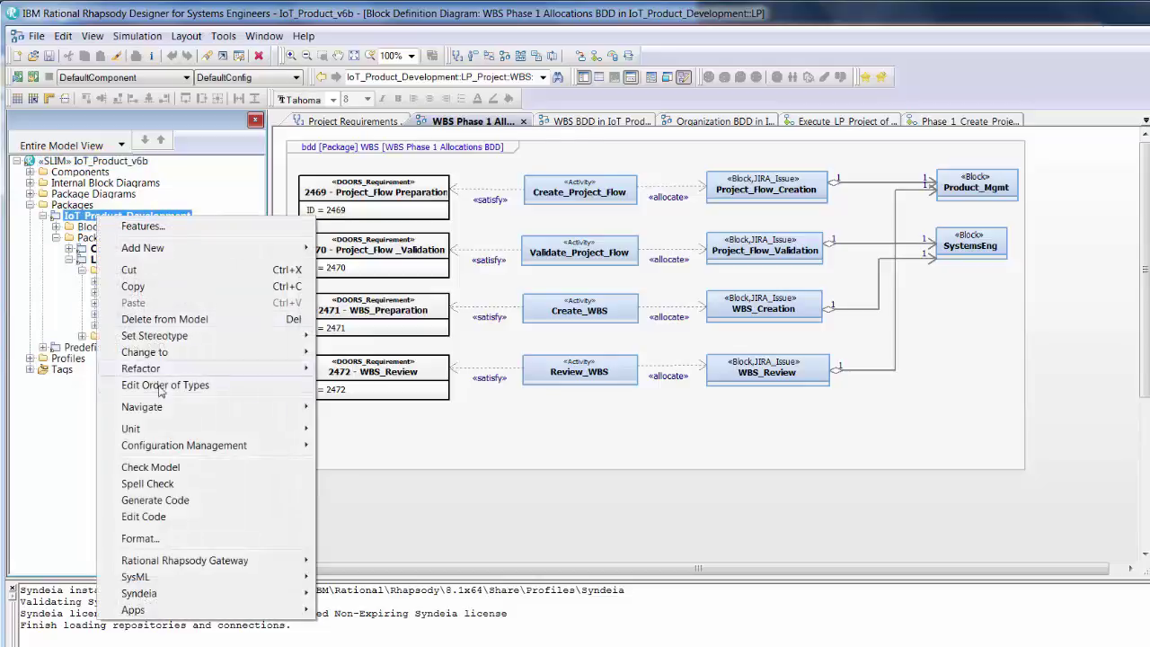
mouse_move(158, 597)
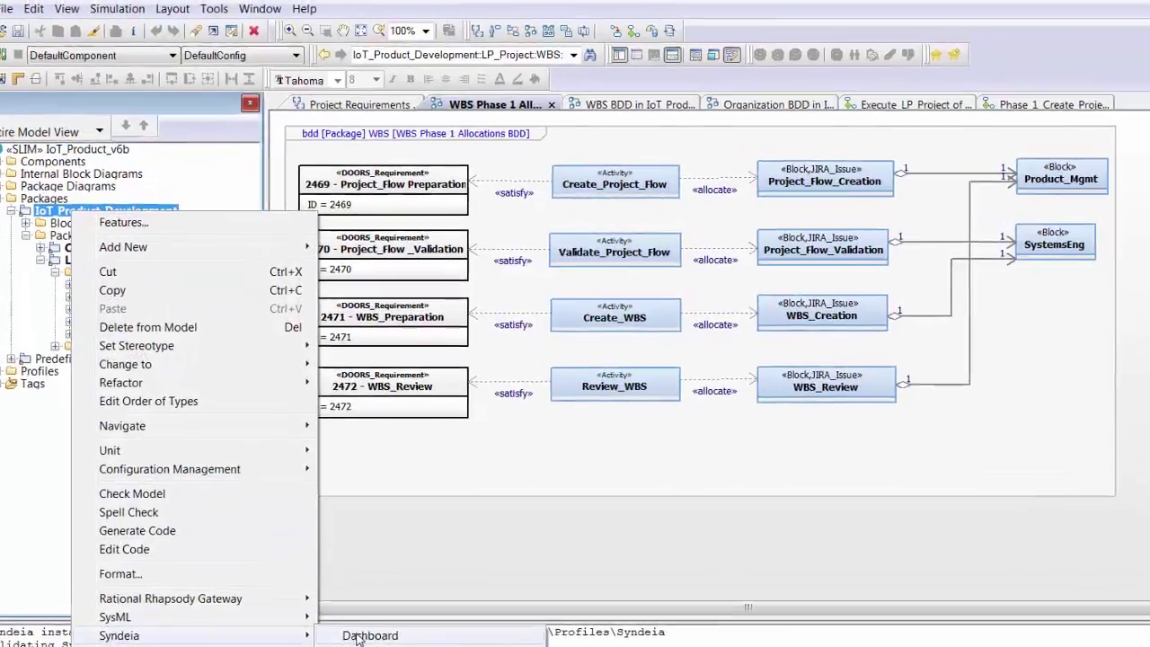
left_click(362, 593)
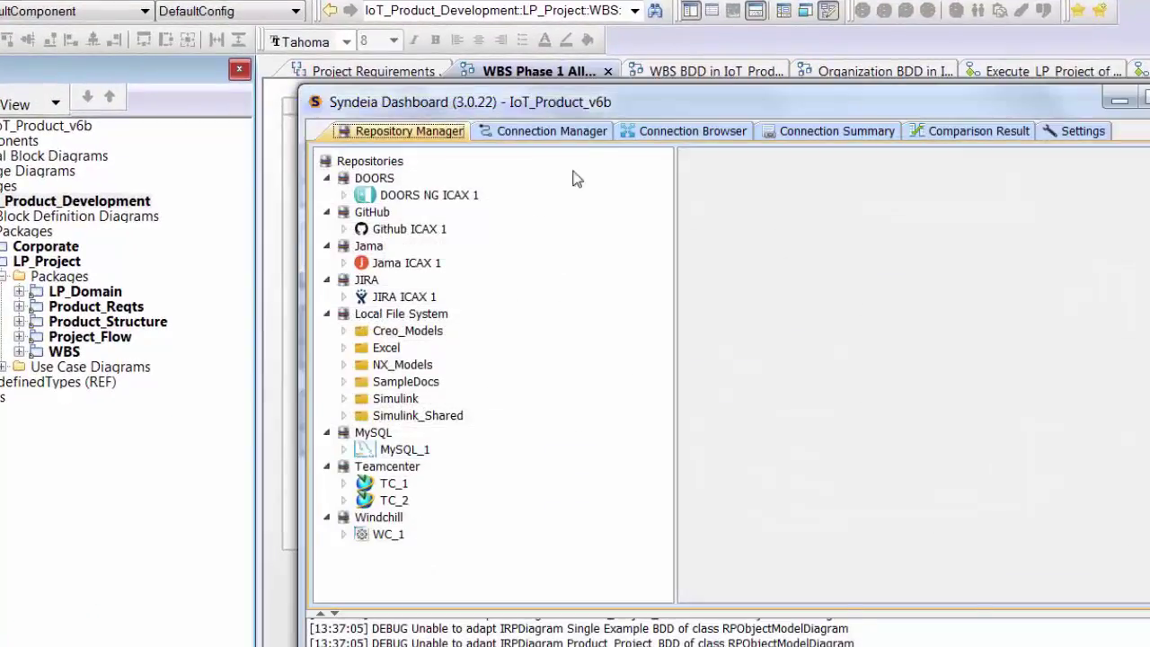
Load the Simulink local file repository in the dashboard's Connection Manager
left_click(582, 134)
left_click(939, 160)
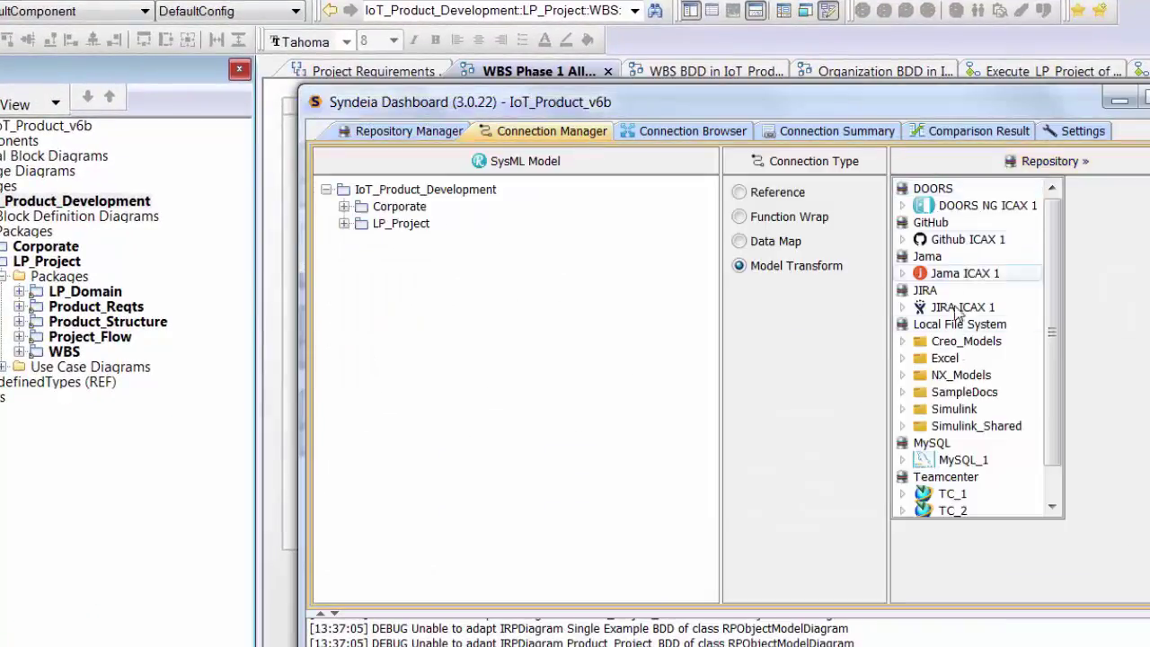
left_click(952, 410)
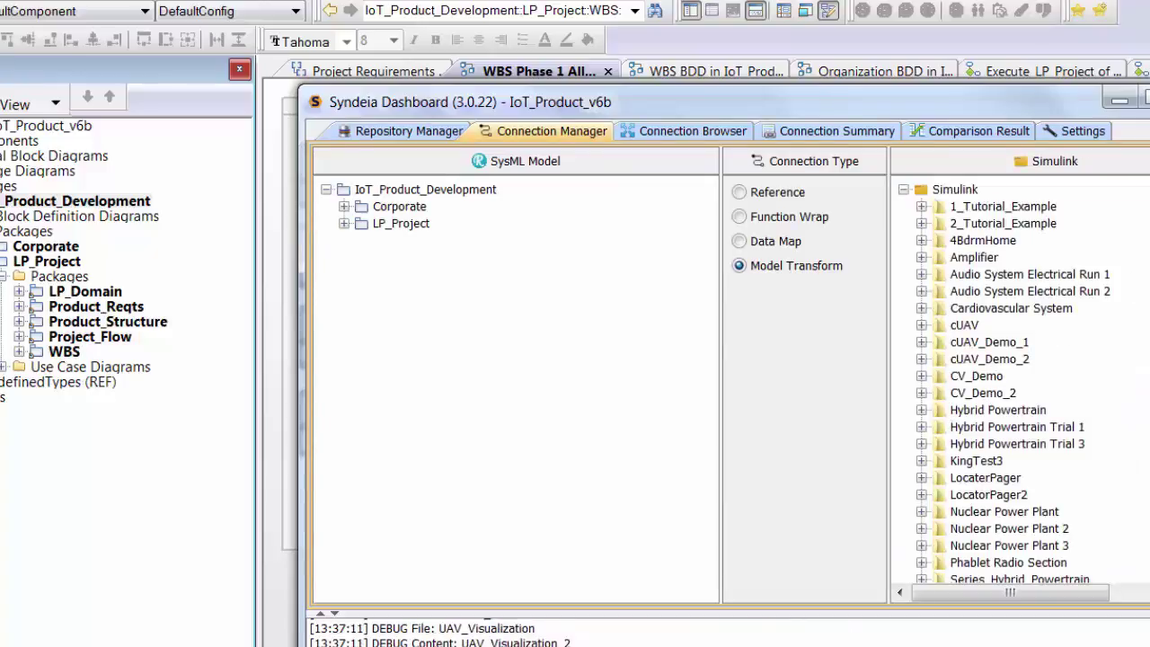
Expand the LocatorPager2 folder in the Simulink repository and the LP_Project package down to the SW_Structure blocks
scroll(1005, 381, "down", 2)
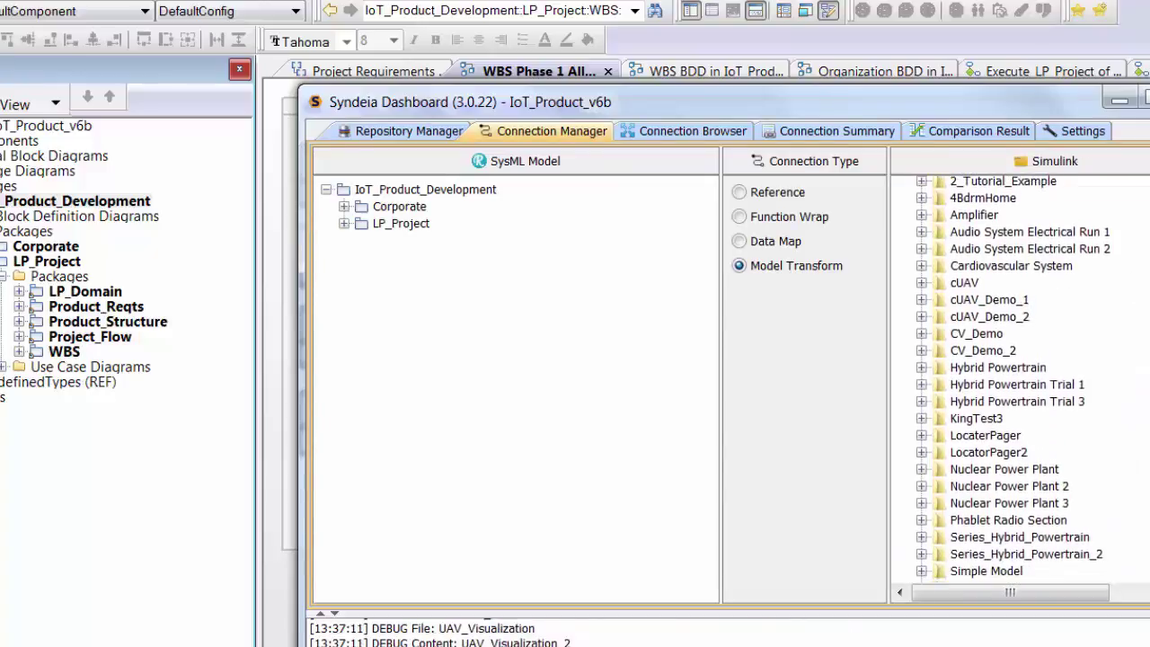
left_click(921, 452)
left_click(344, 222)
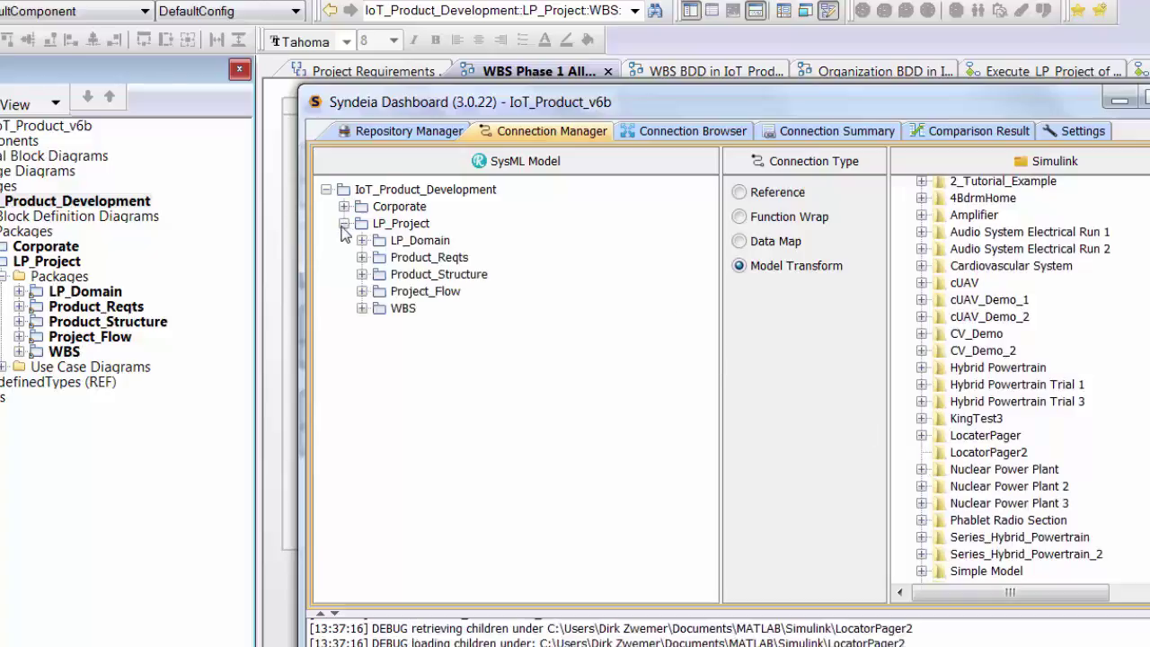
left_click(362, 275)
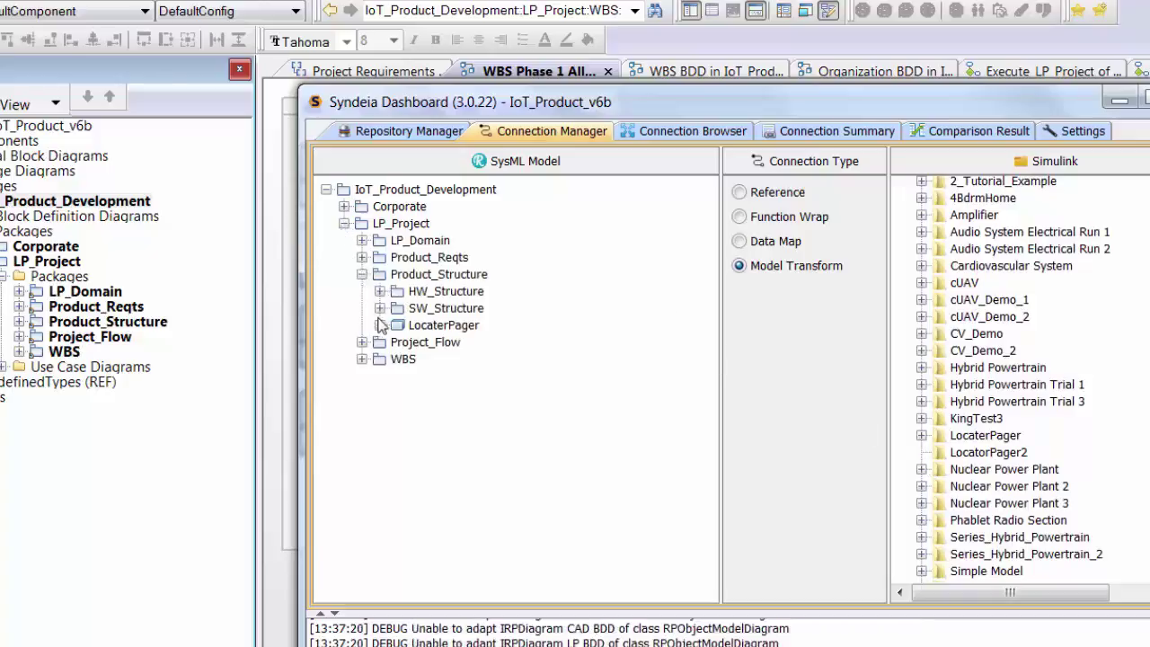
left_click(379, 308)
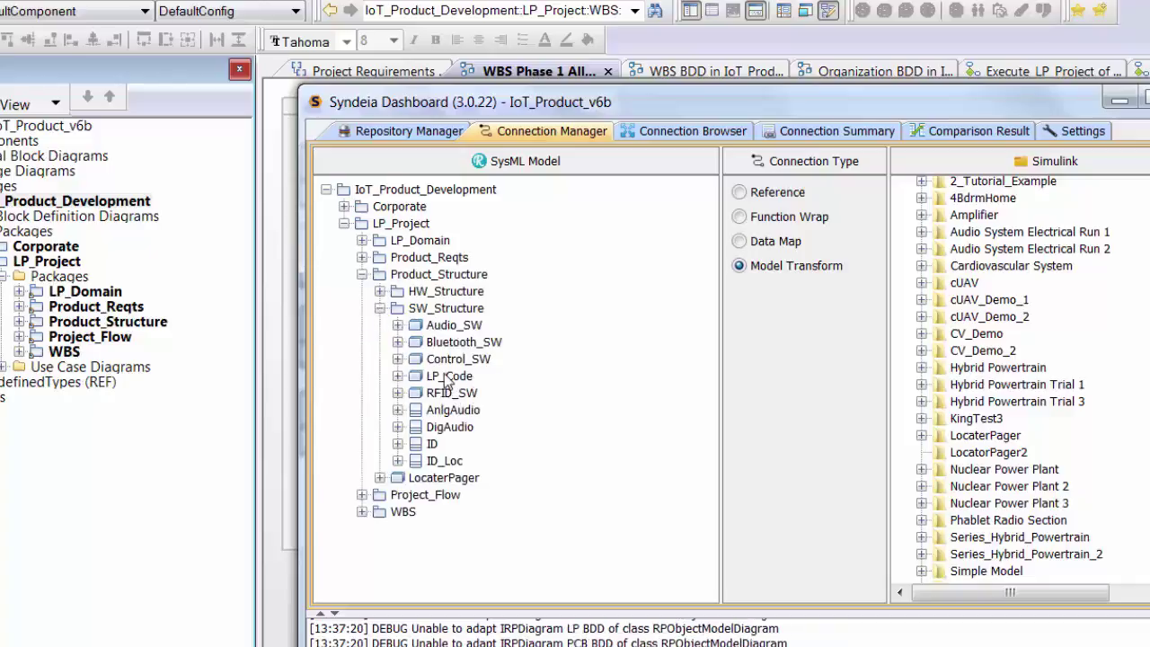
Generate a Simulink model from the LP_Code block into the LocatorPager2 folder and view the LP_Code model diagram
left_click_drag(432, 382, 972, 451)
left_click(989, 399)
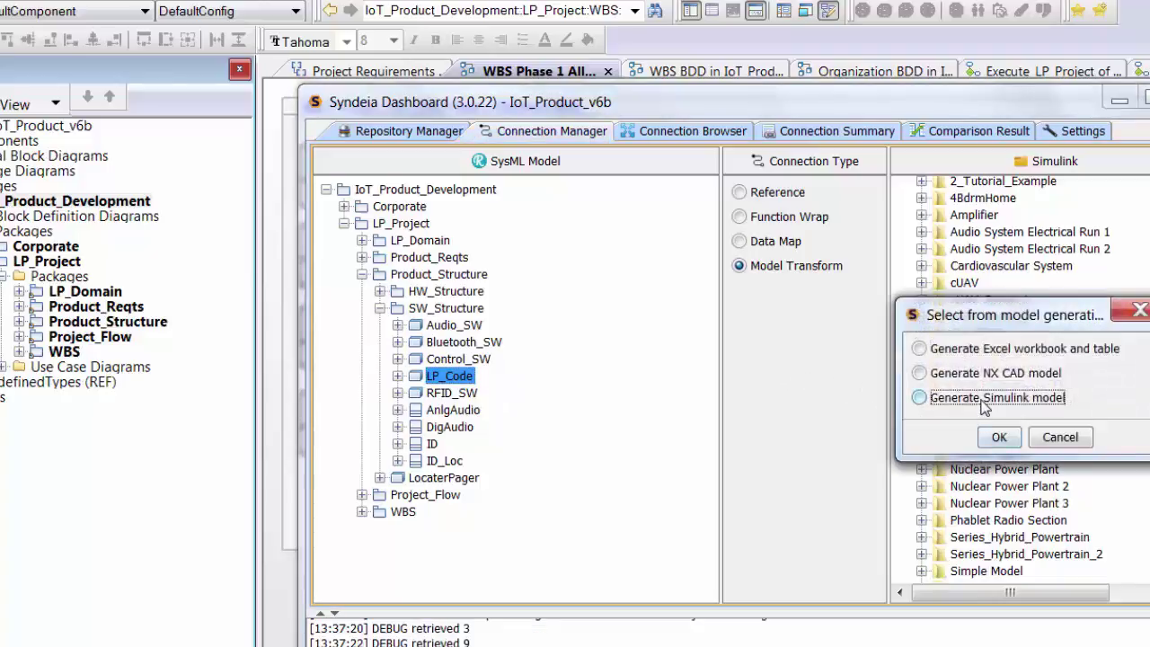
left_click(1001, 438)
left_click(996, 411)
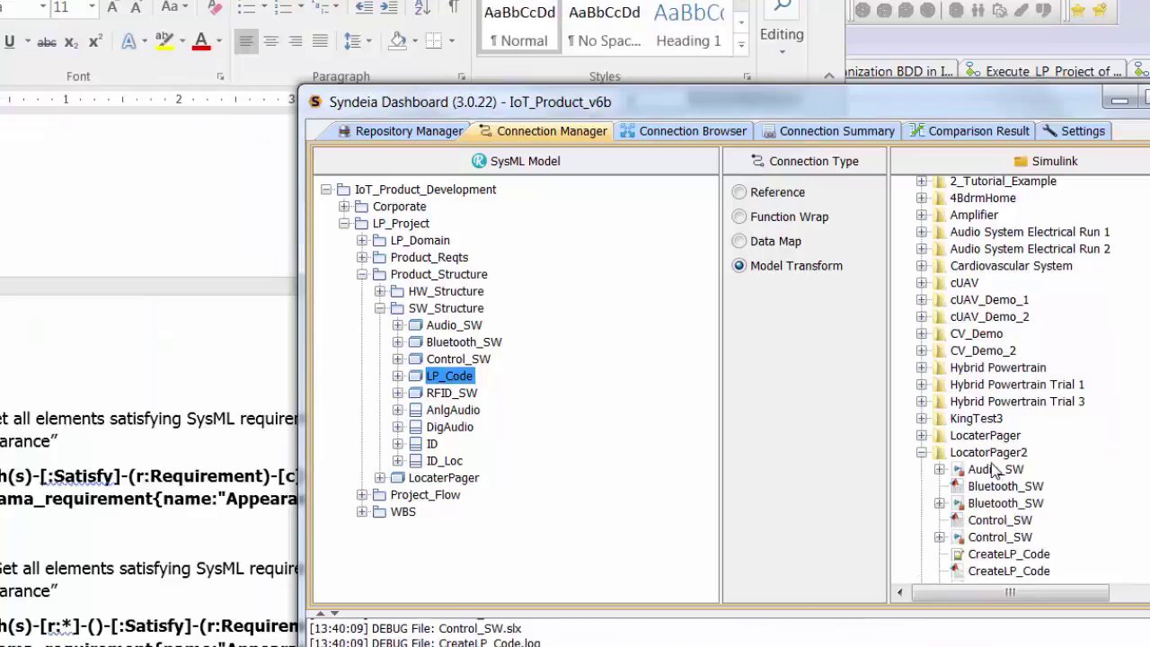
double_click(994, 471)
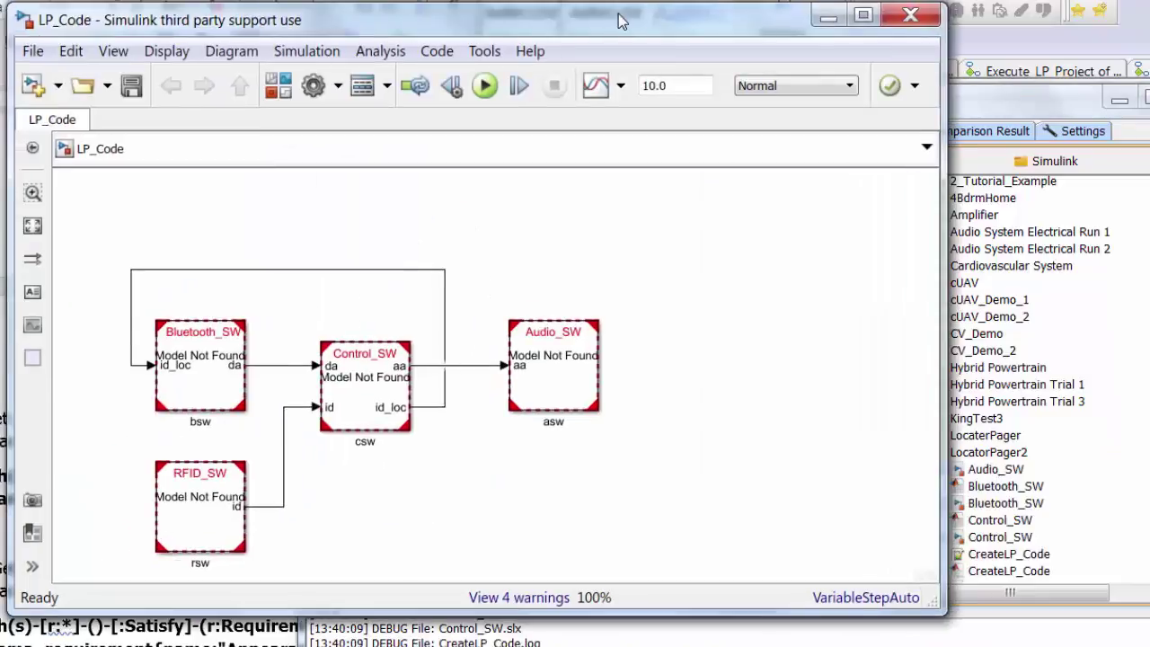
left_click(828, 18)
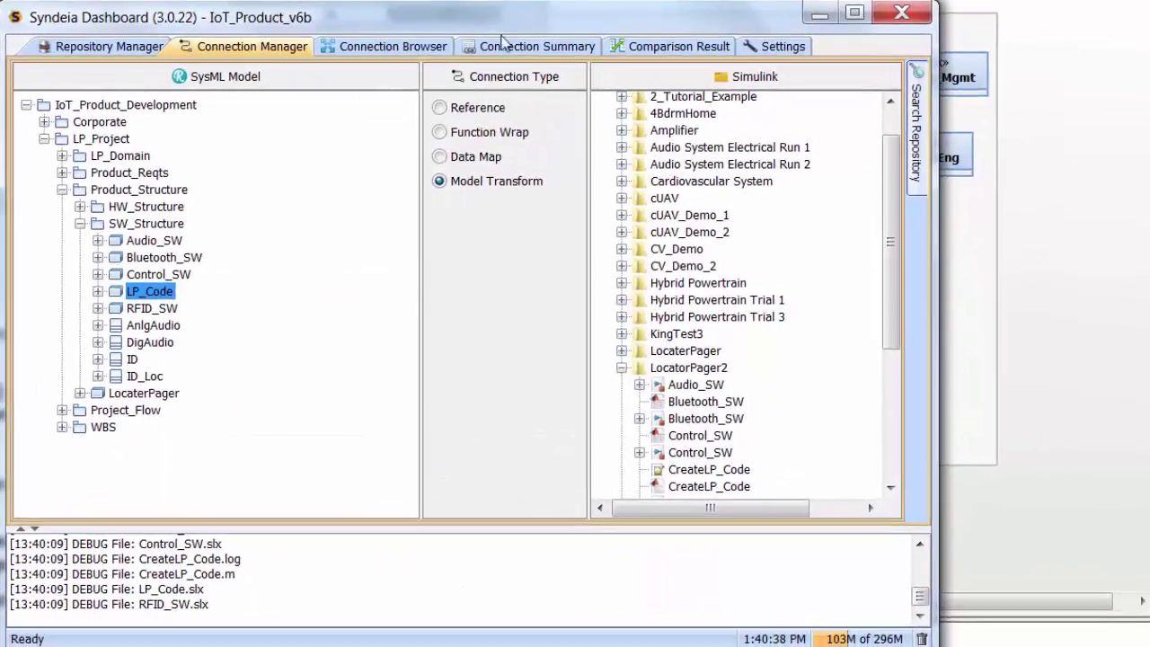
Load the JIRA ICAX 1 repository as the connection target and expand its Projects folder
left_click(620, 75)
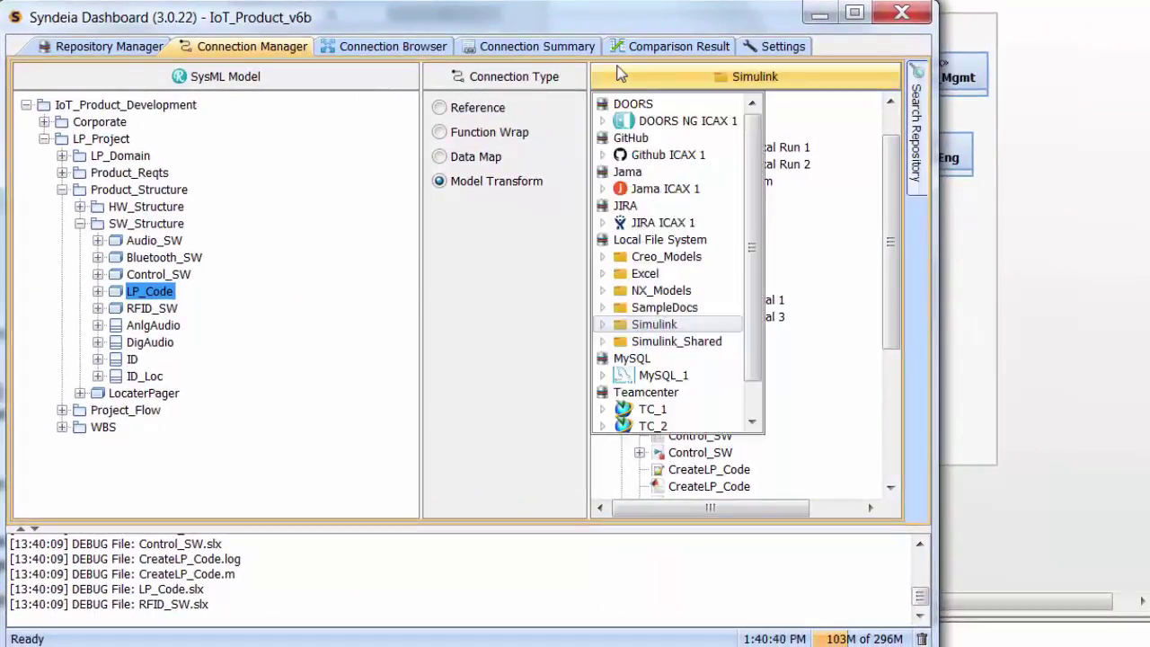
left_click(636, 223)
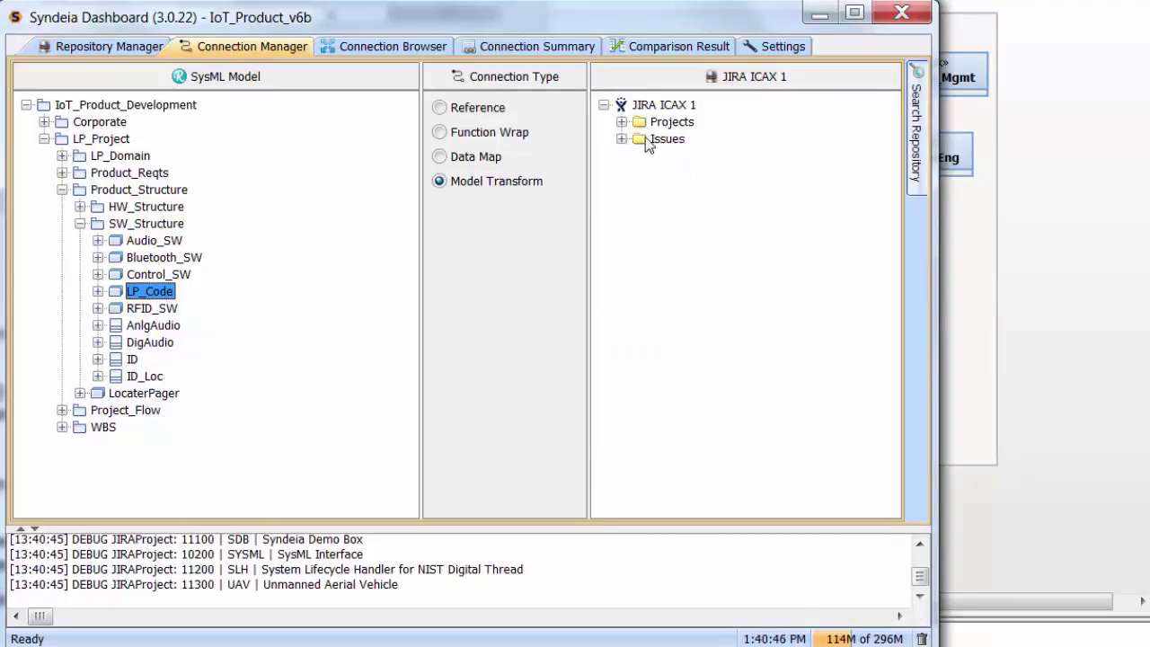
left_click(621, 121)
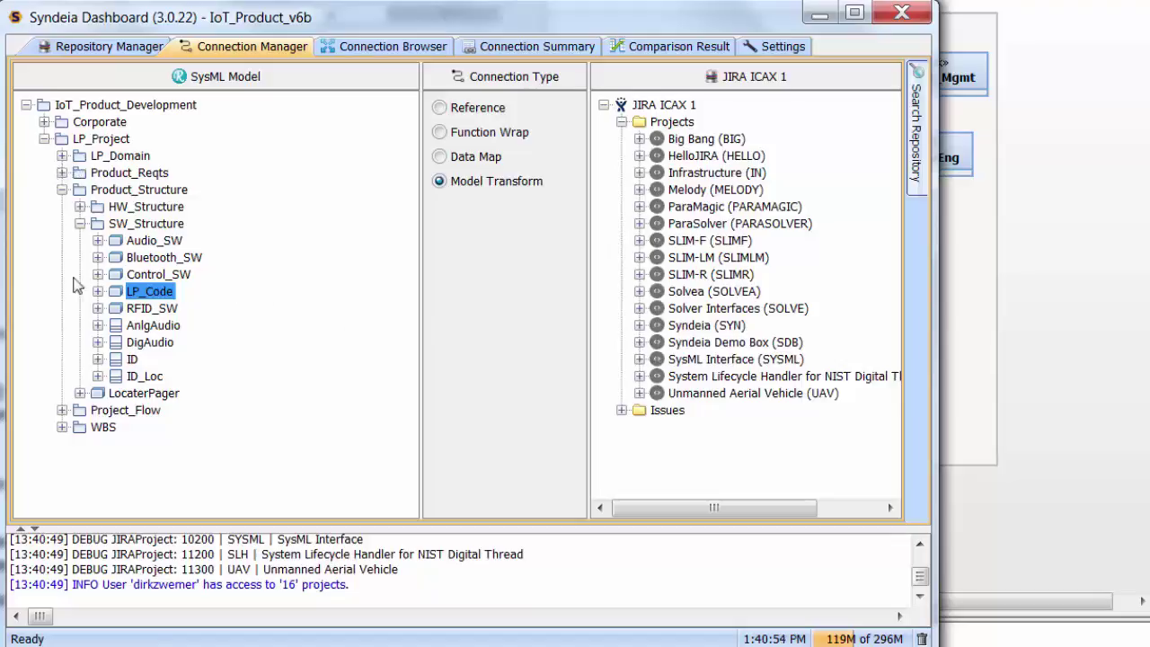
Transform the LP_Project_WBS block from the WBS package into the Syndeia Demo Box (SDB) project in JIRA
left_click(62, 427)
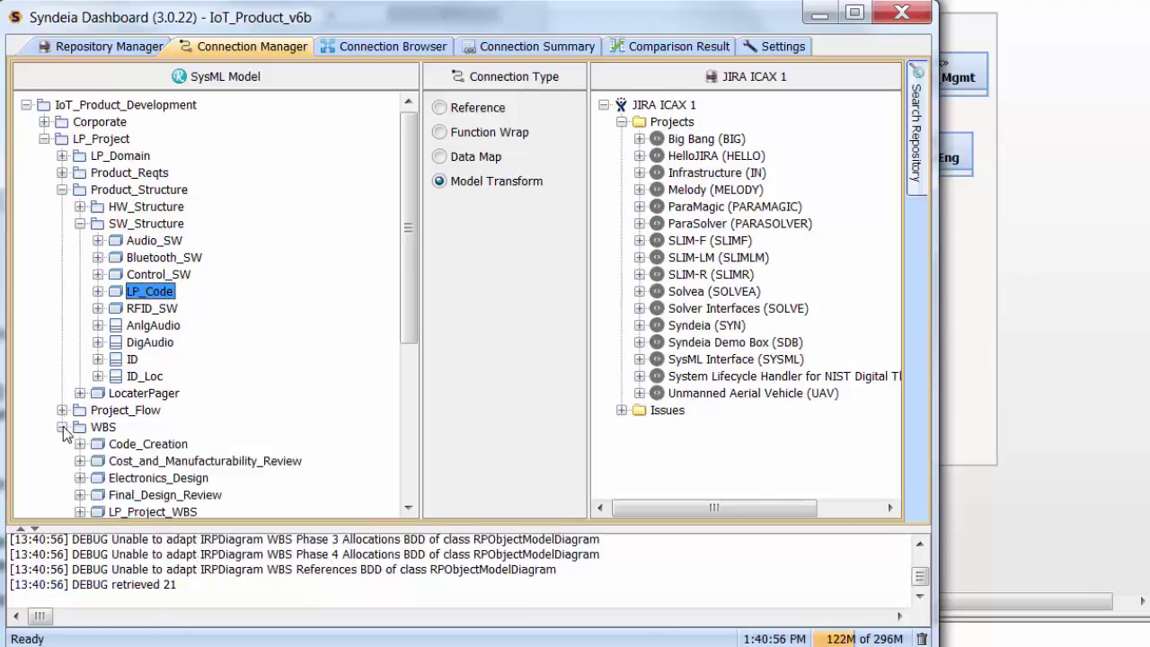
left_click(80, 223)
left_click(62, 190)
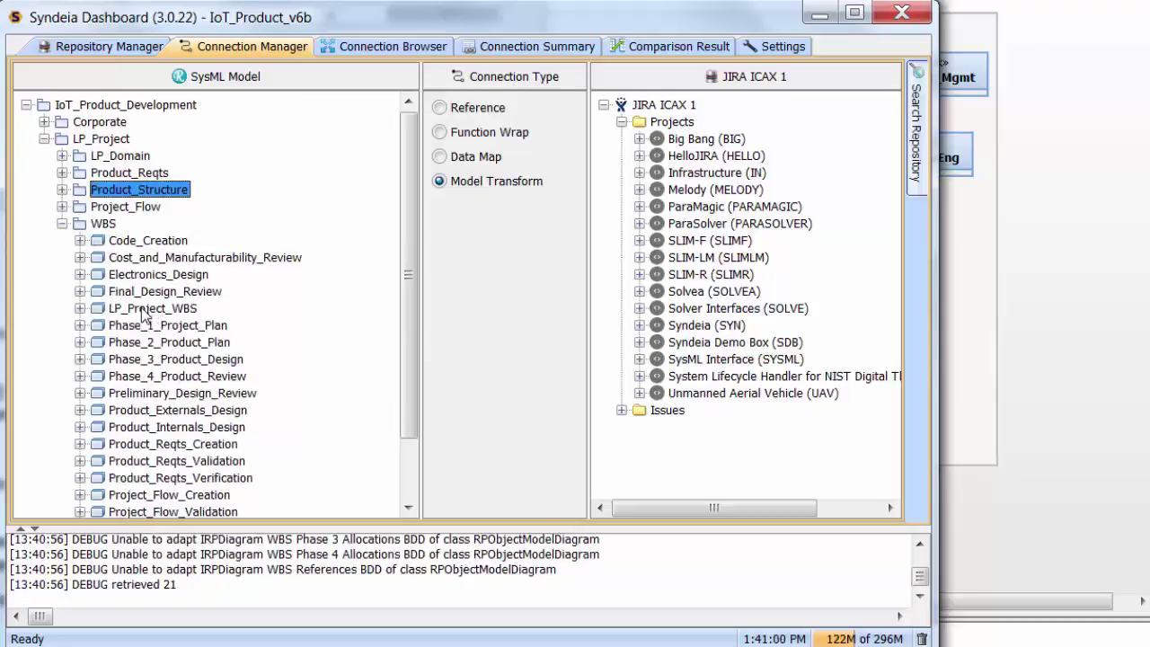
left_click_drag(140, 314, 658, 349)
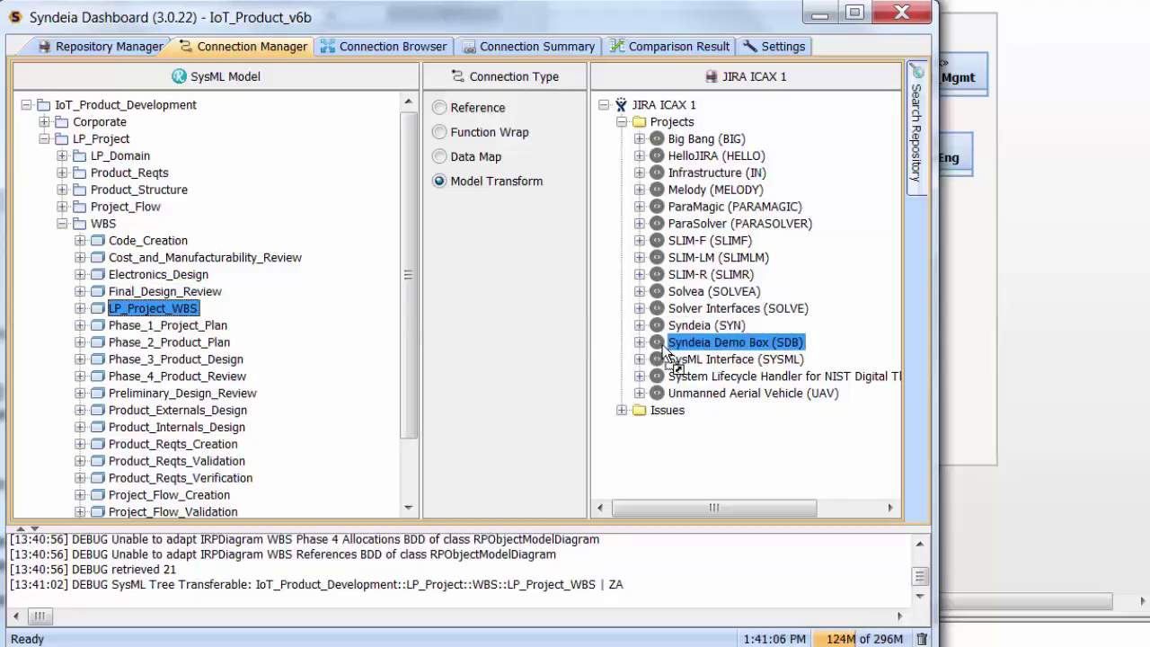
left_click_drag(666, 351, 712, 347)
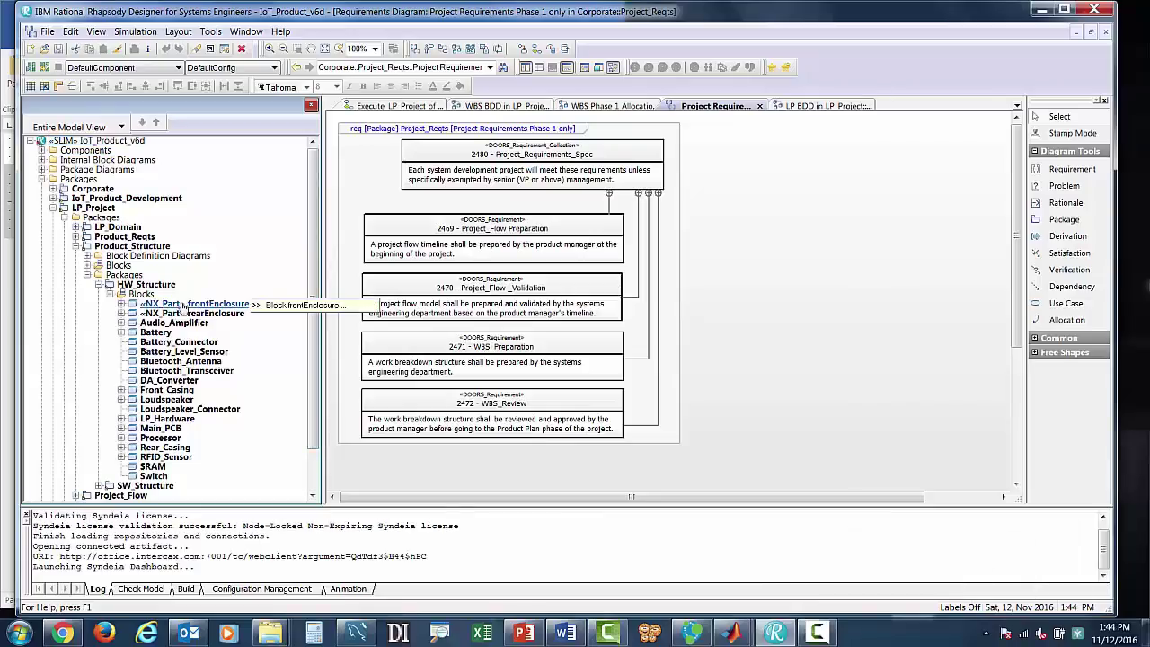
Open the NX part connected to the frontEnclosure block through Syndeia and inspect the enclosure model
right_click(182, 309)
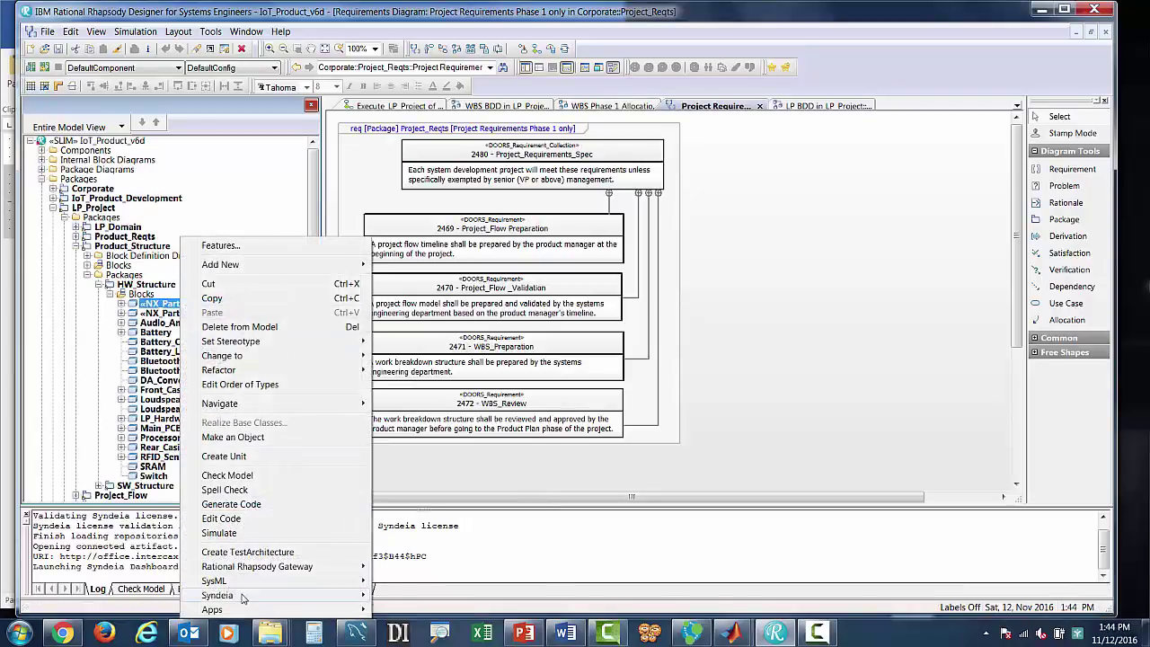
mouse_move(289, 598)
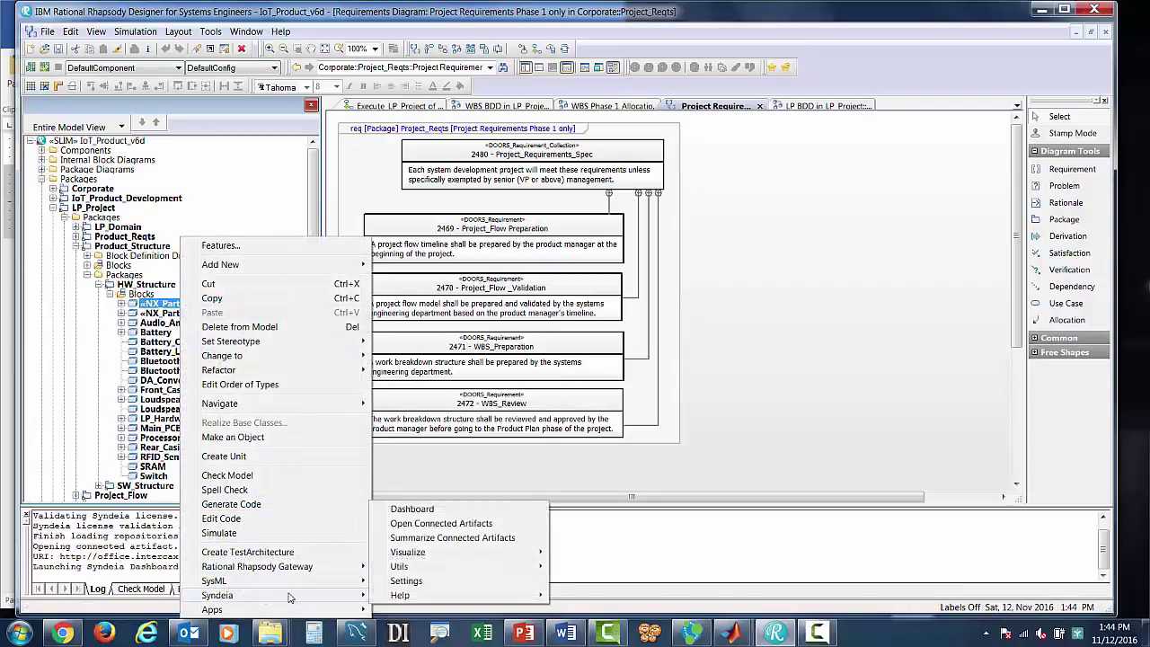
left_click(443, 524)
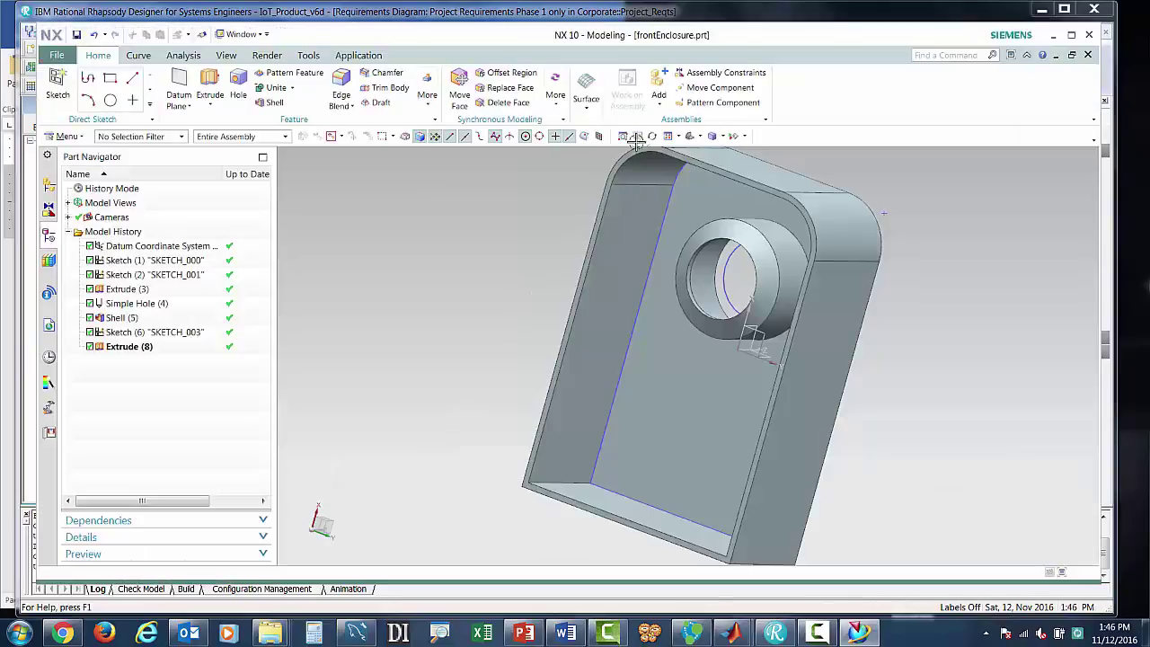
left_click(668, 137)
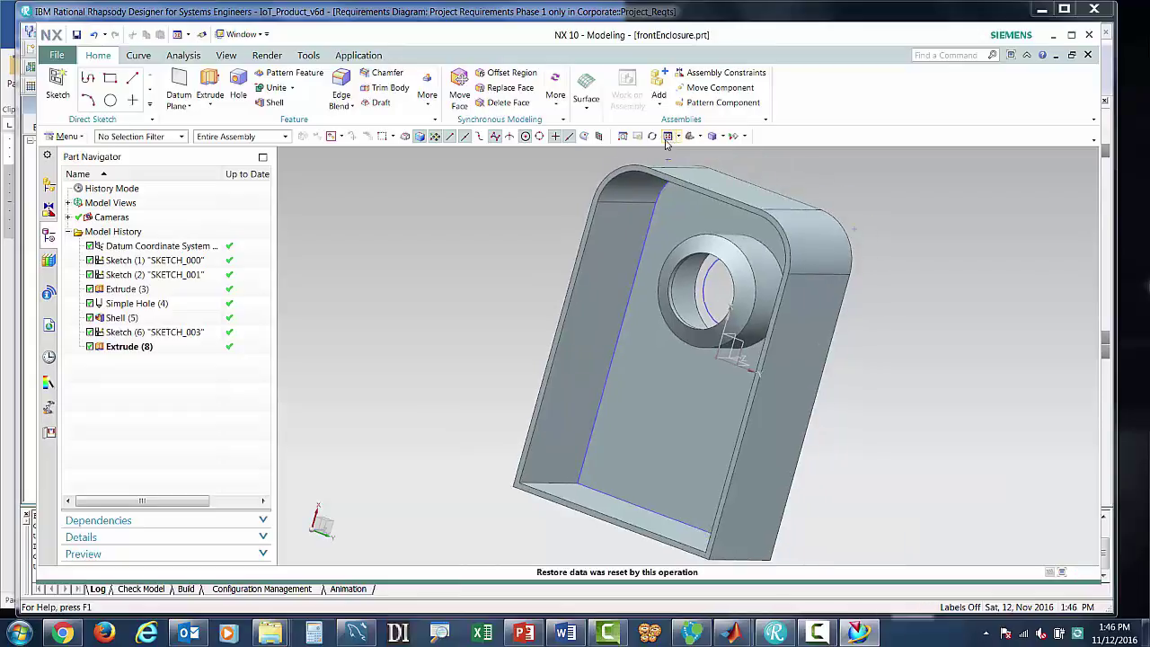
left_click(653, 137)
left_click_drag(545, 210, 305, 275)
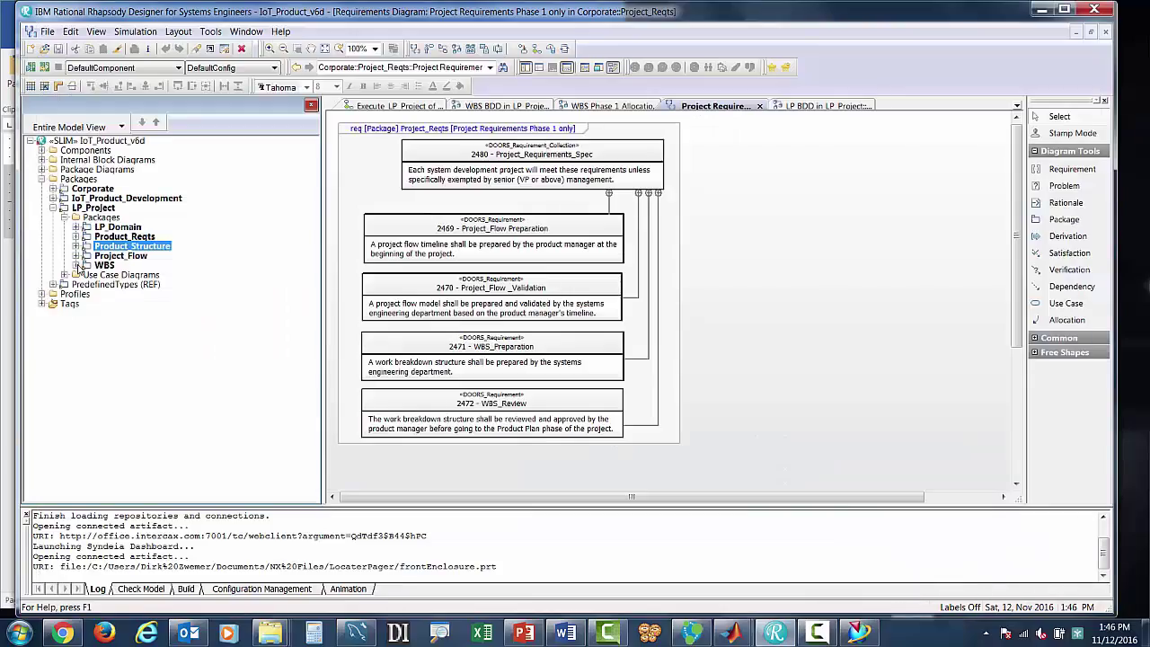
Expand the blocks of the WBS package in Rhapsody and open the JIRA issue connected to WBS_Review through Syndeia
left_click(76, 265)
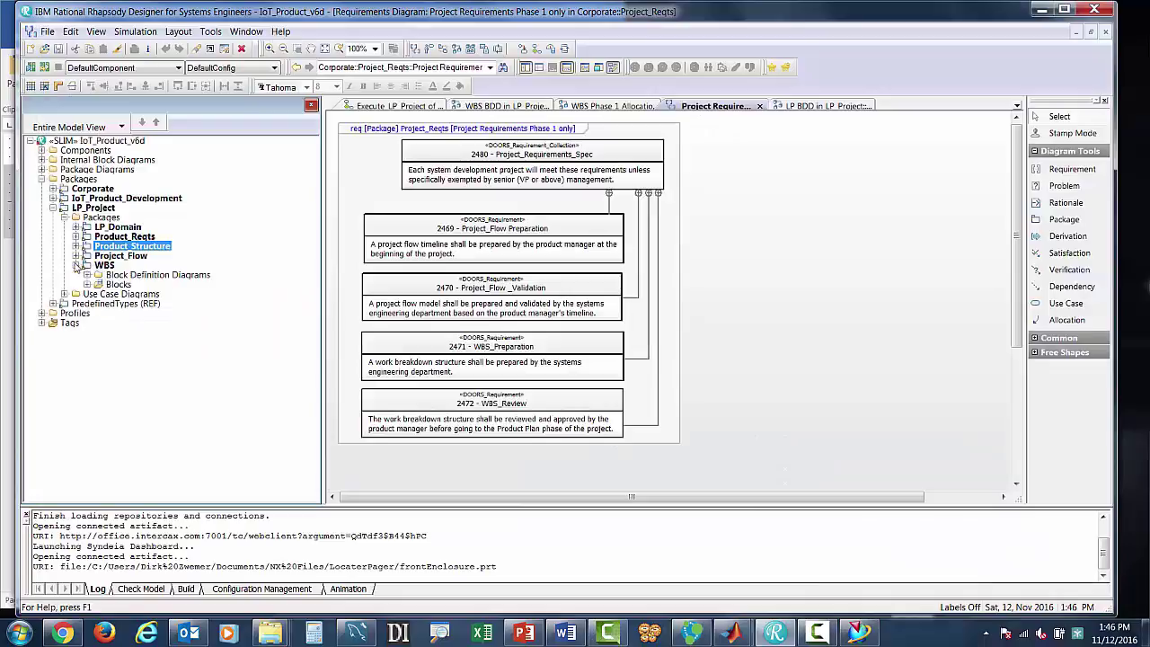
left_click(104, 265)
left_click(87, 284)
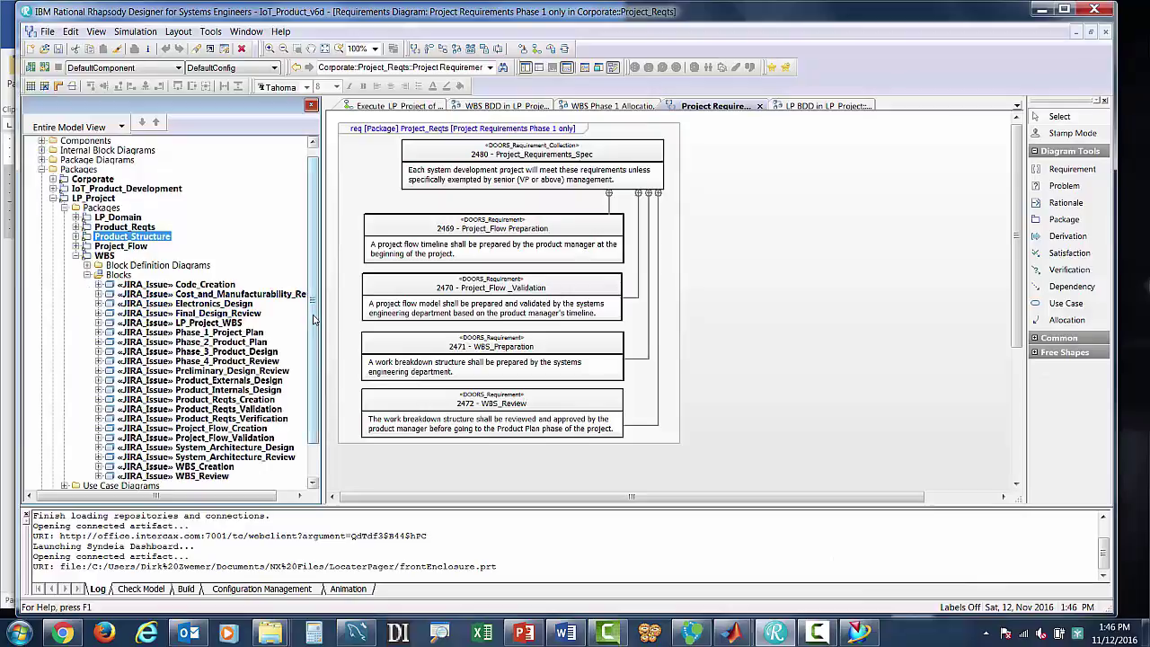
scroll(306, 319, "down", 2)
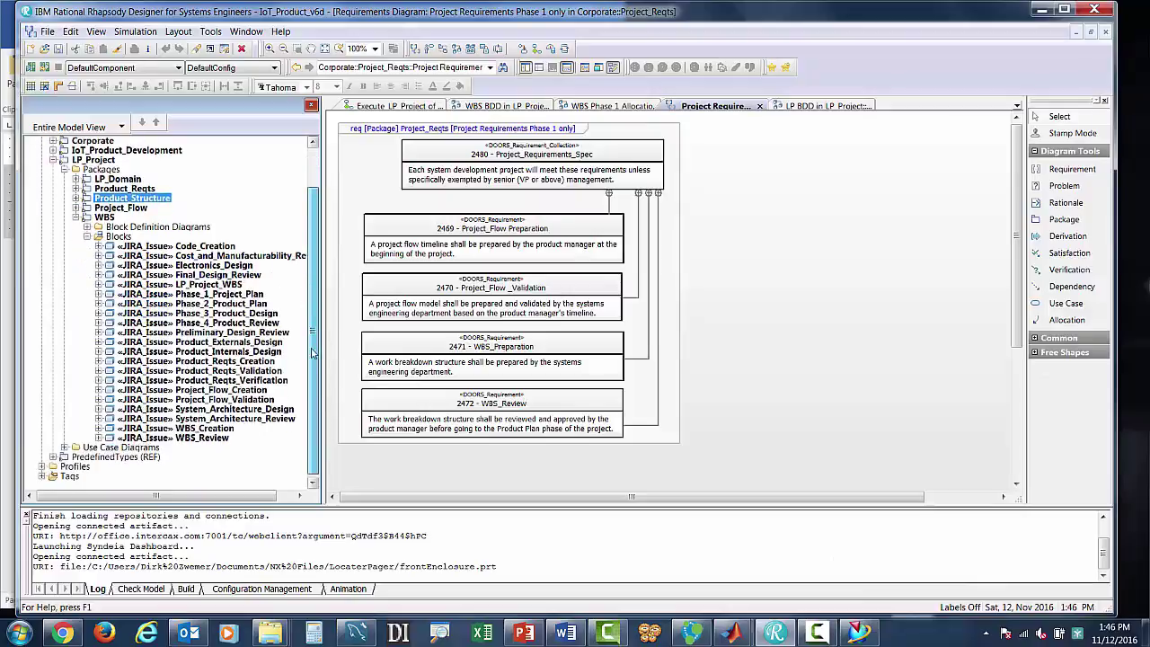
right_click(184, 439)
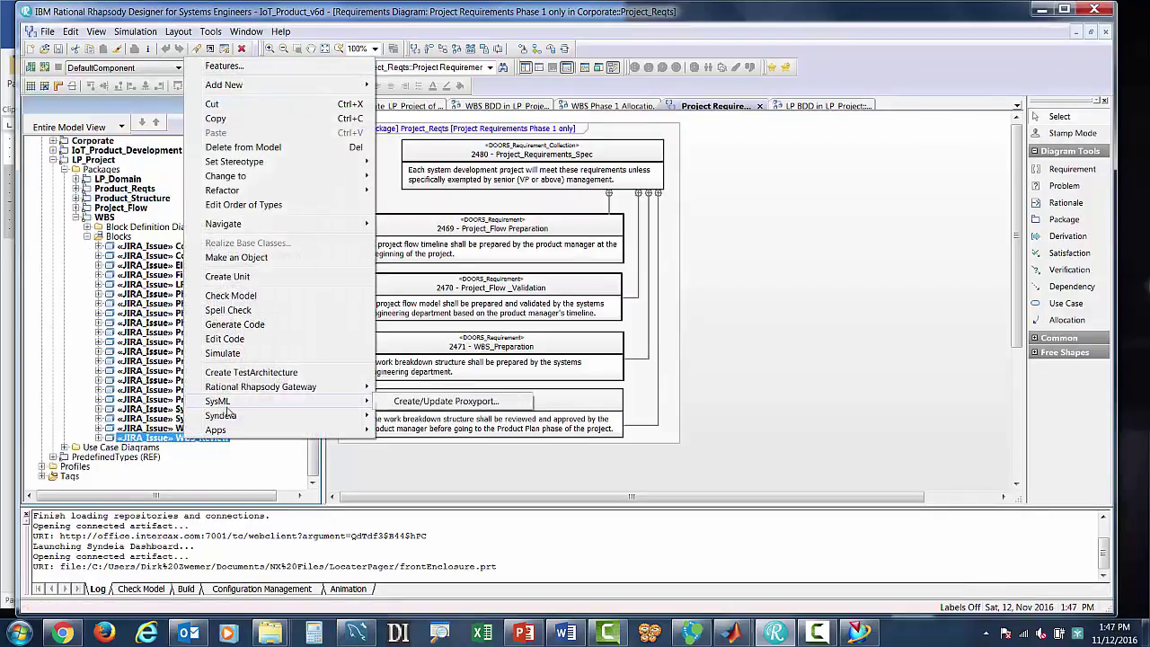
mouse_move(235, 419)
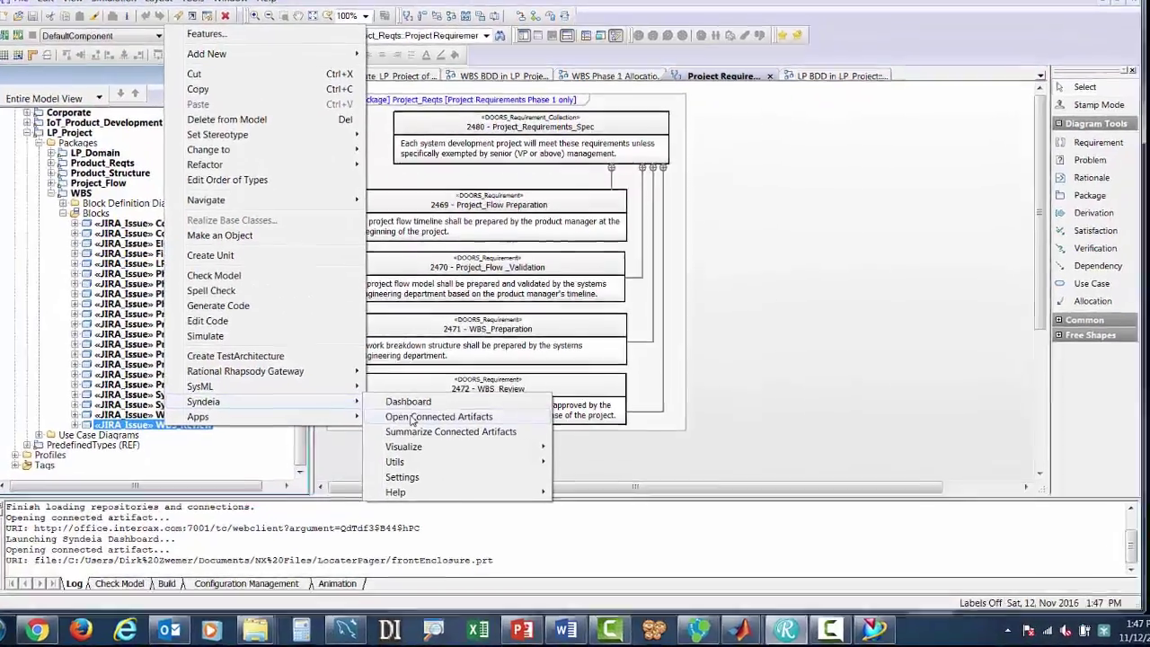
left_click(445, 429)
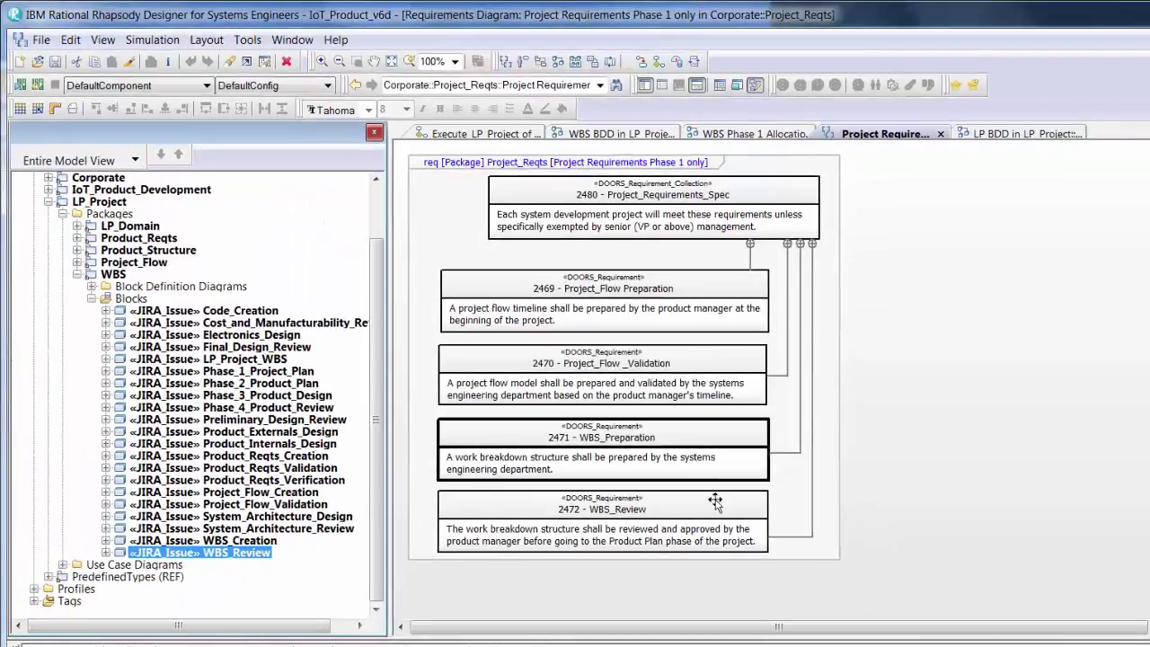
Insert "and VP Engineering" after "product manager" in the specification of requirement 2472 - WBS_Review
double_click(715, 502)
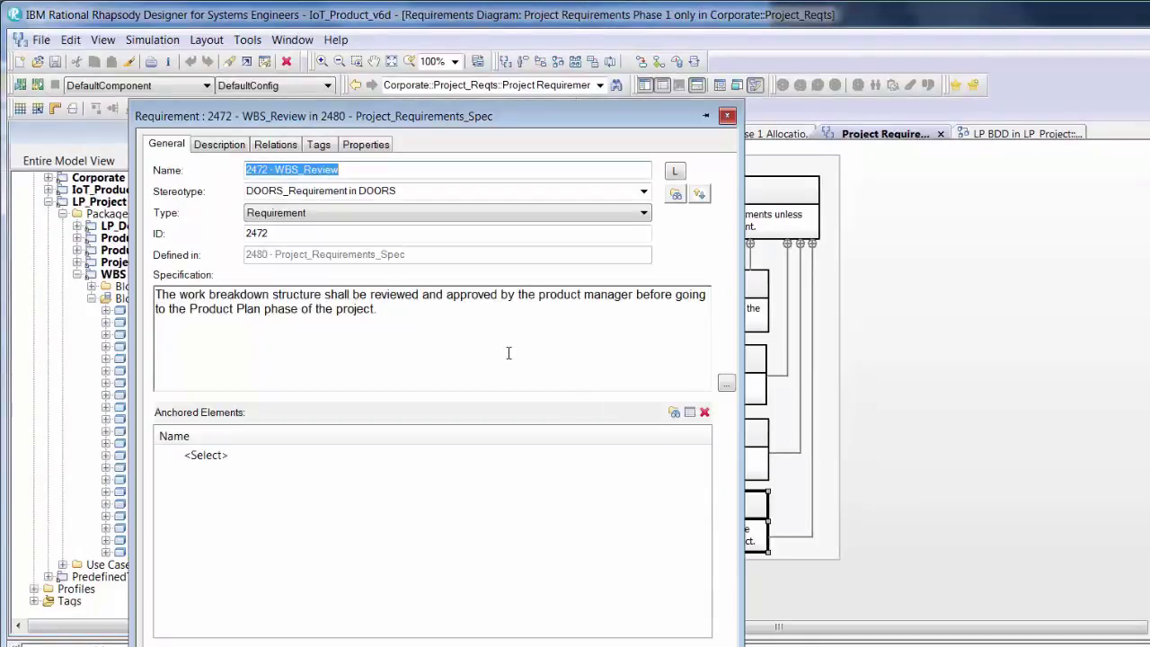
left_click(635, 294)
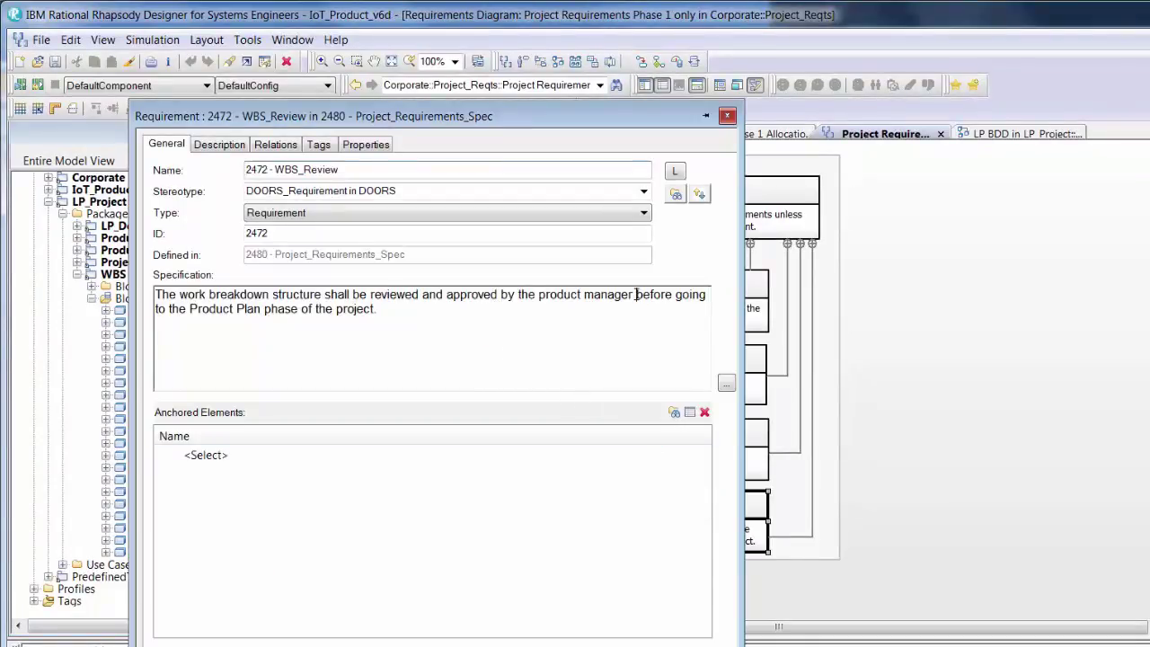
type("and")
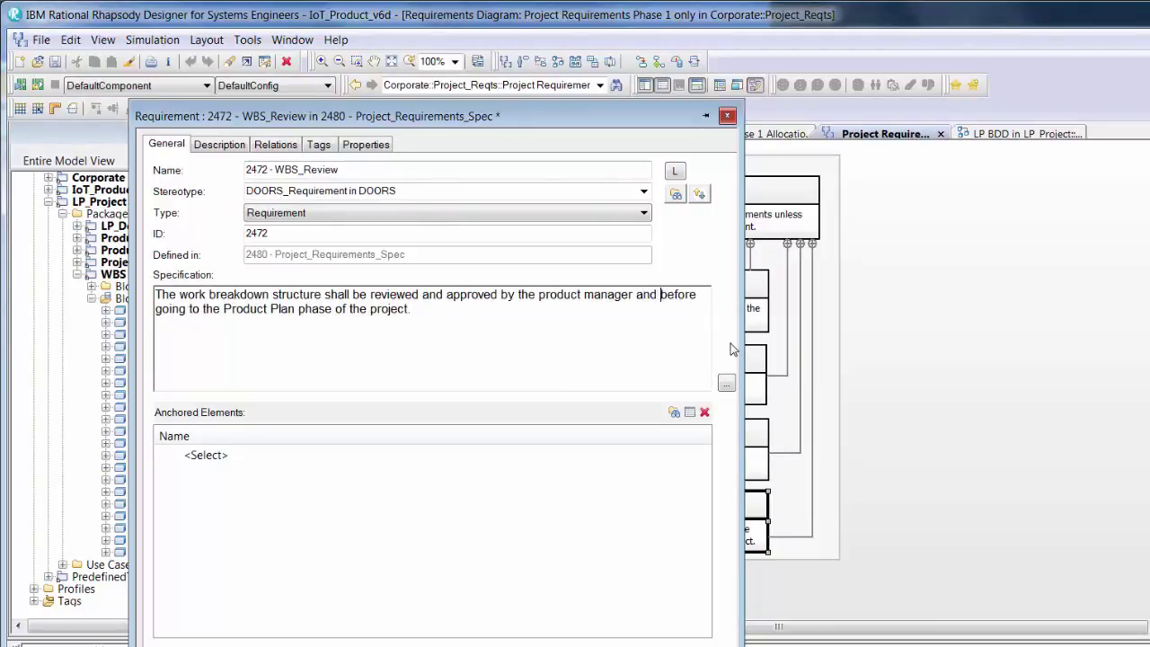
type(" VP Engineering")
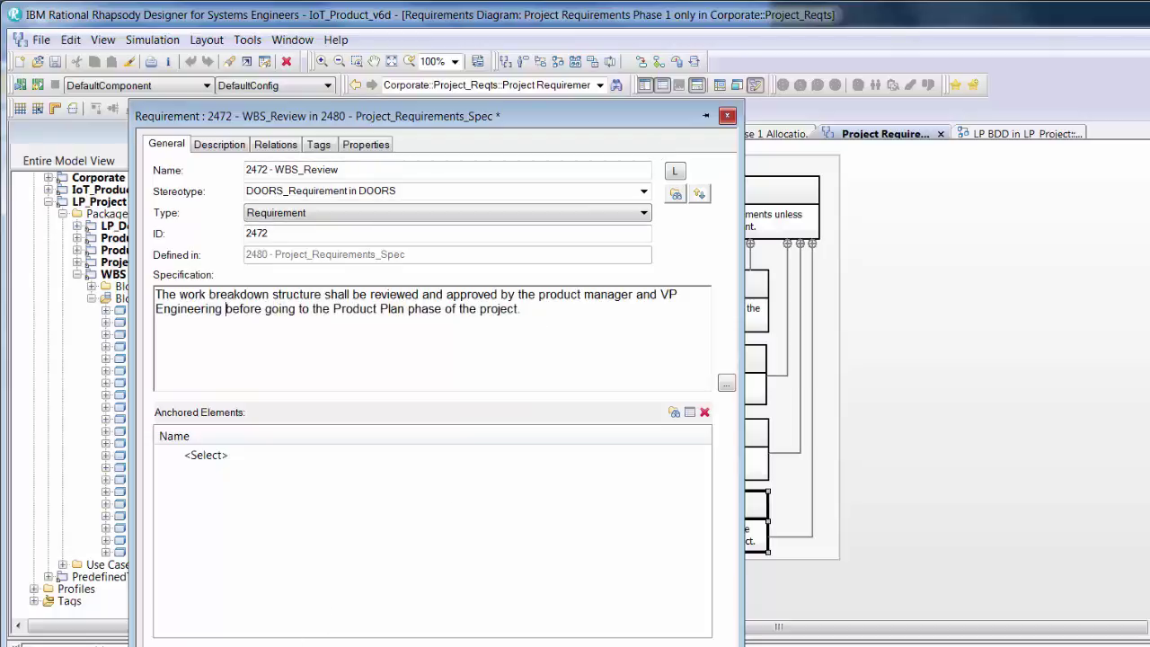
key("ctrl+Return")
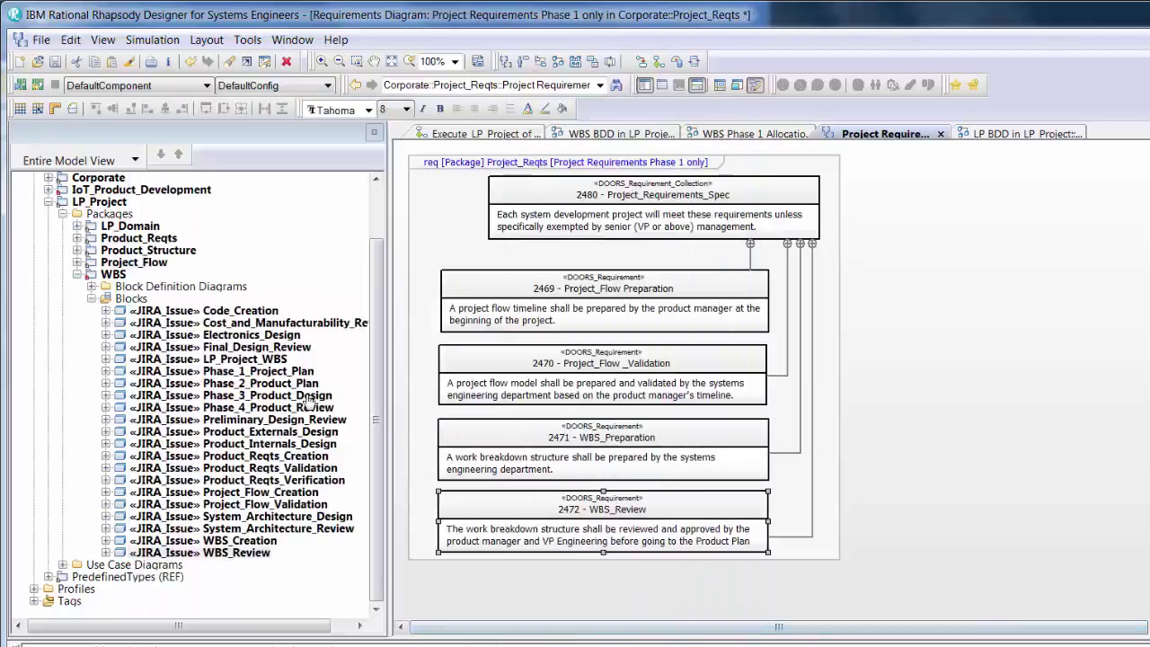
Collapse LP_Project, expand the packages of Corporate and launch the Syndeia Dashboard for its Project_Reqts package
left_click(104, 213)
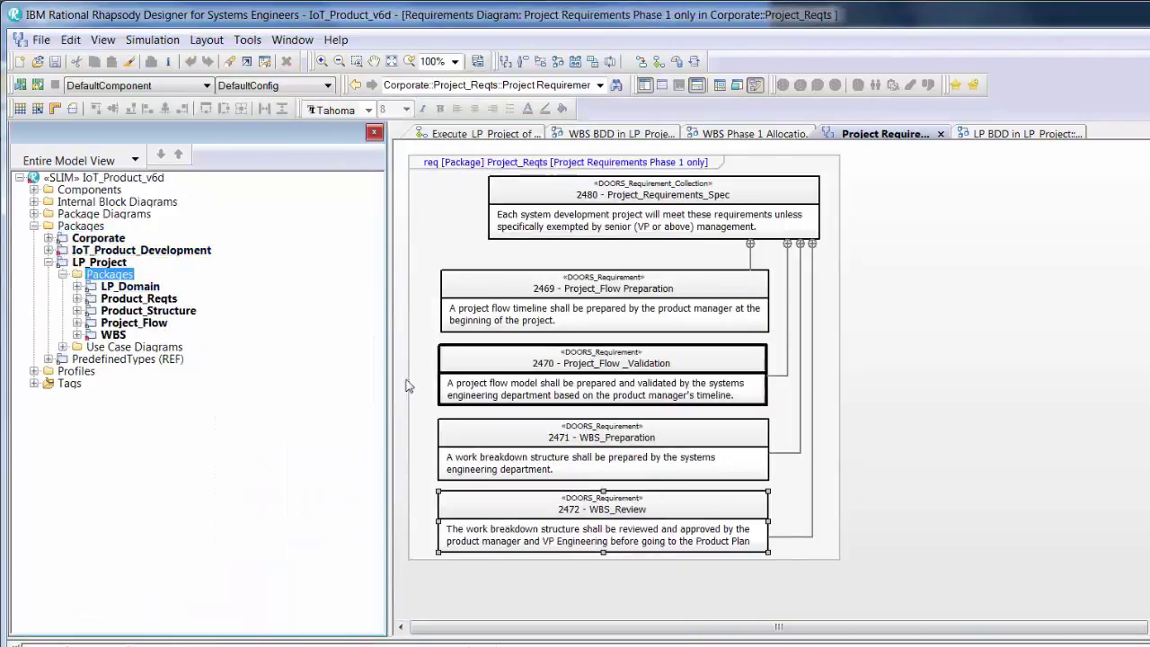
left_click(48, 263)
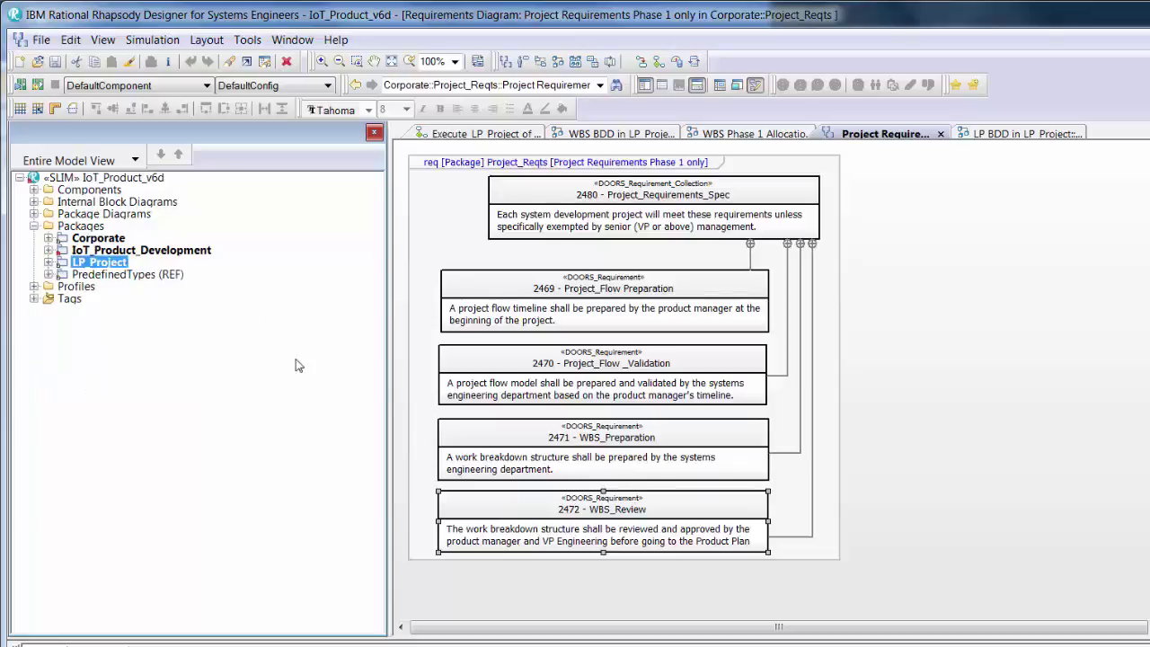
left_click(48, 238)
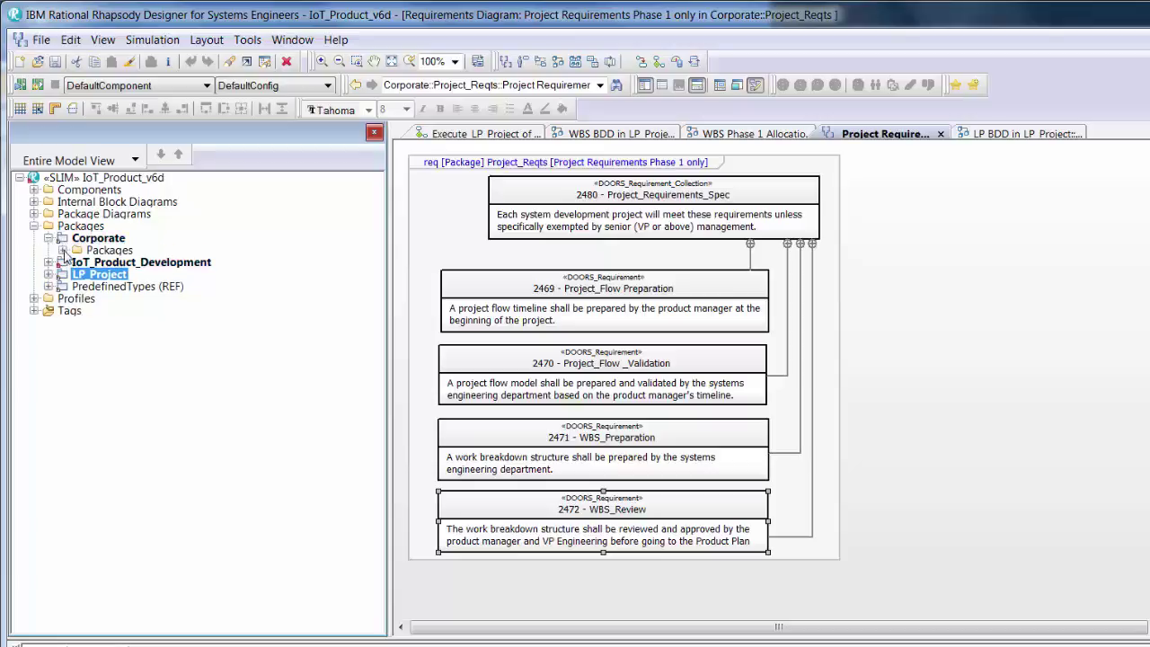
left_click(63, 250)
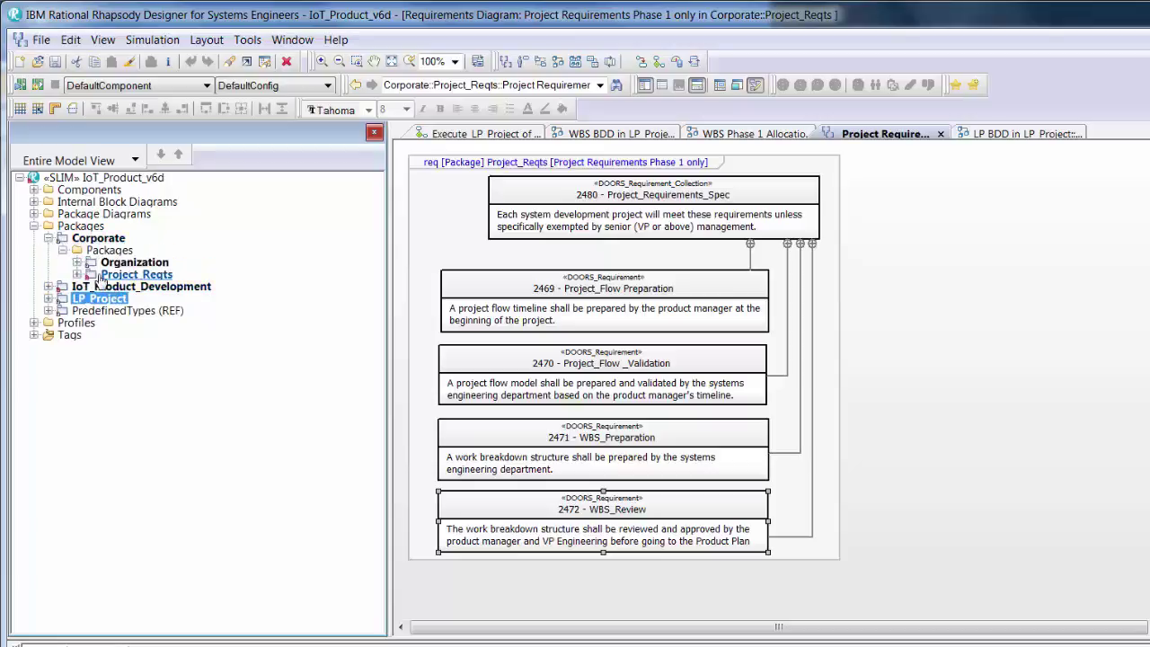
right_click(101, 277)
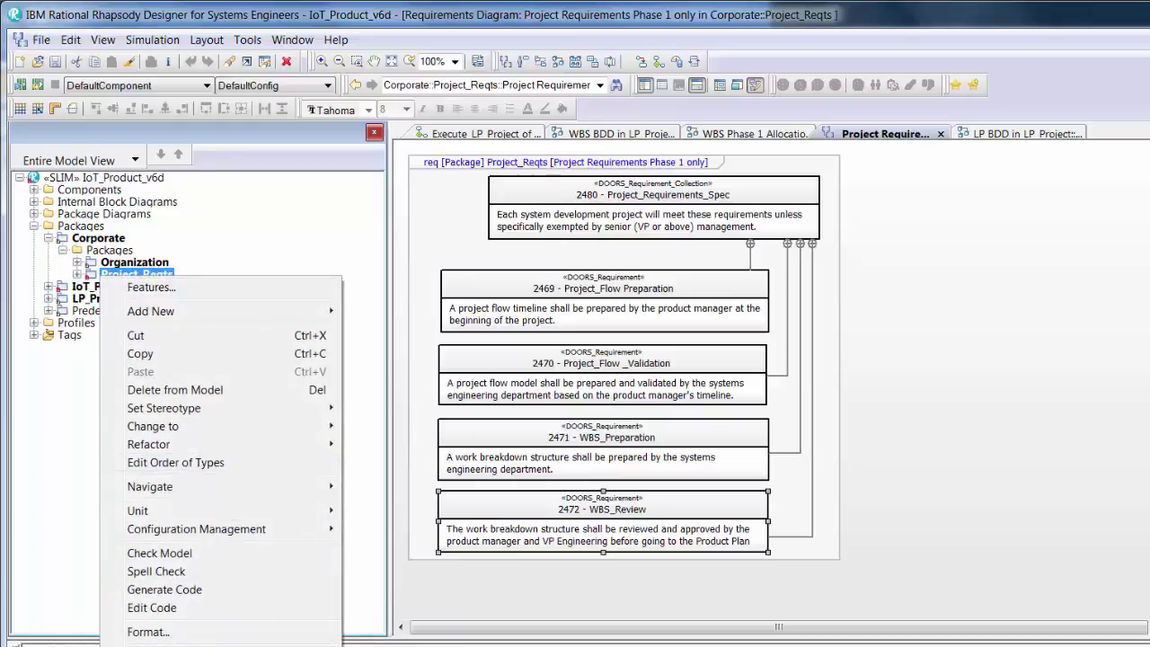
left_click(148, 644)
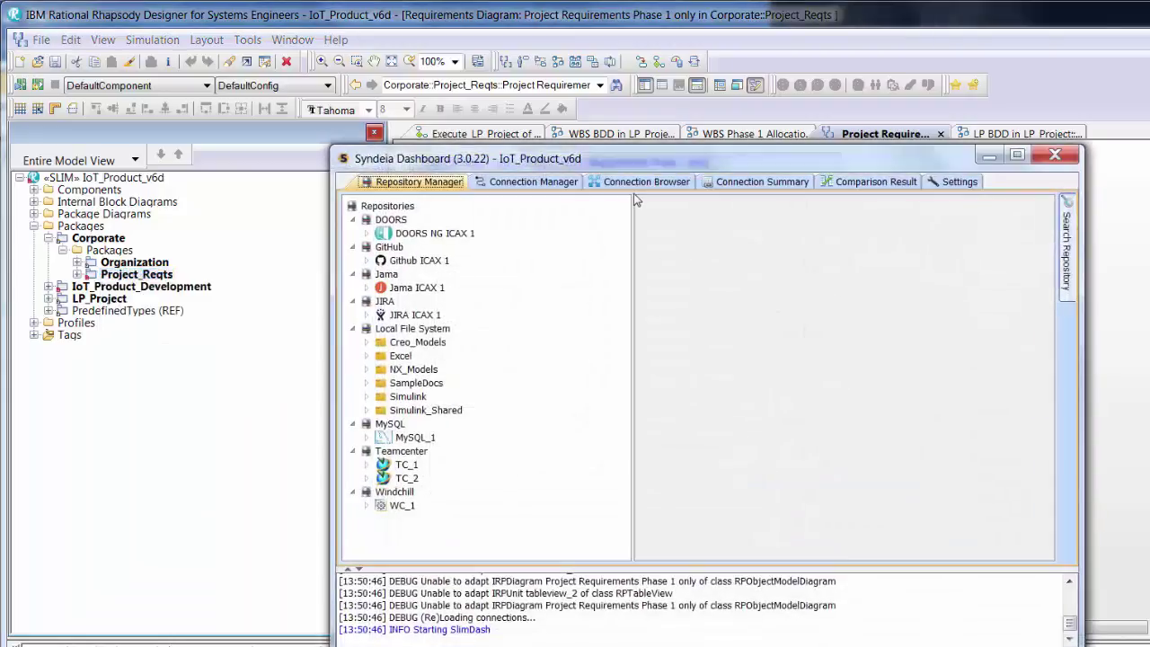
Compare the SysML requirement 2472 - WBS_Review with its connected DOORS NG target under Project_Requirements_Spec in the Connection Browser
left_click(618, 184)
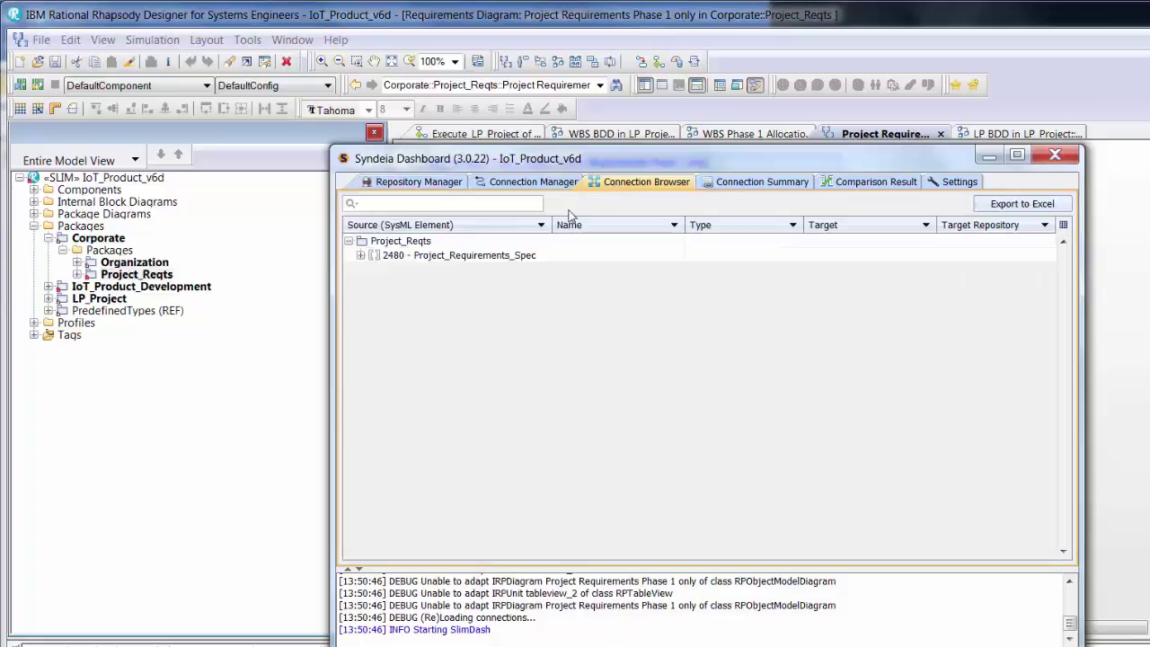
left_click(361, 255)
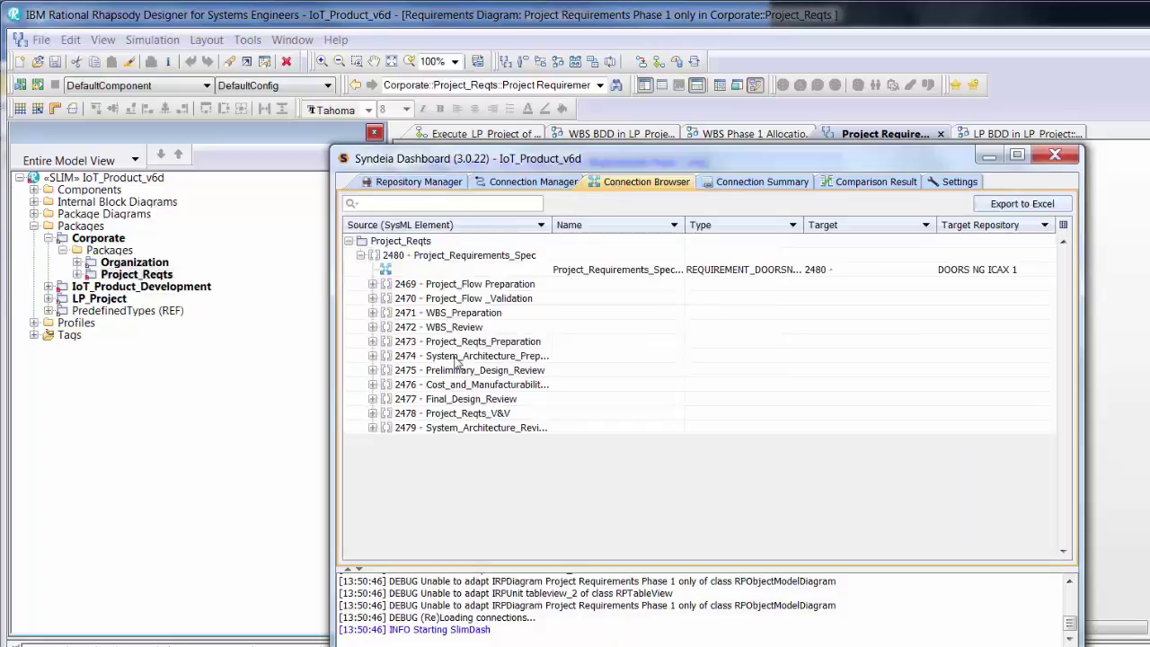
left_click(372, 327)
right_click(448, 346)
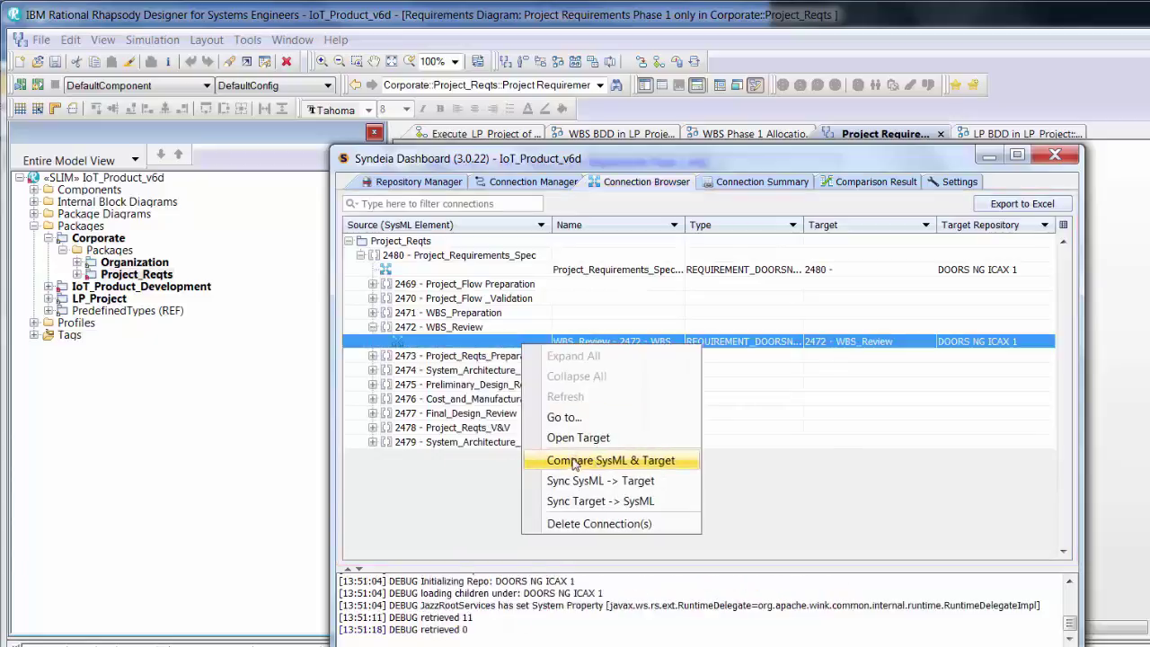
left_click(572, 461)
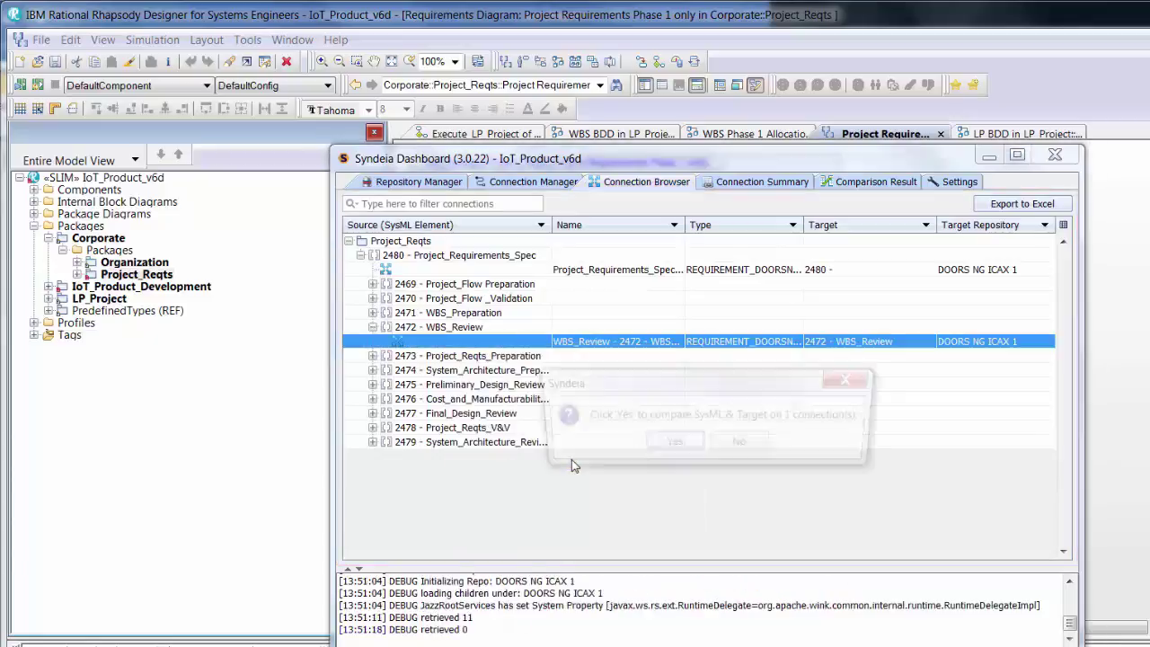
left_click(683, 446)
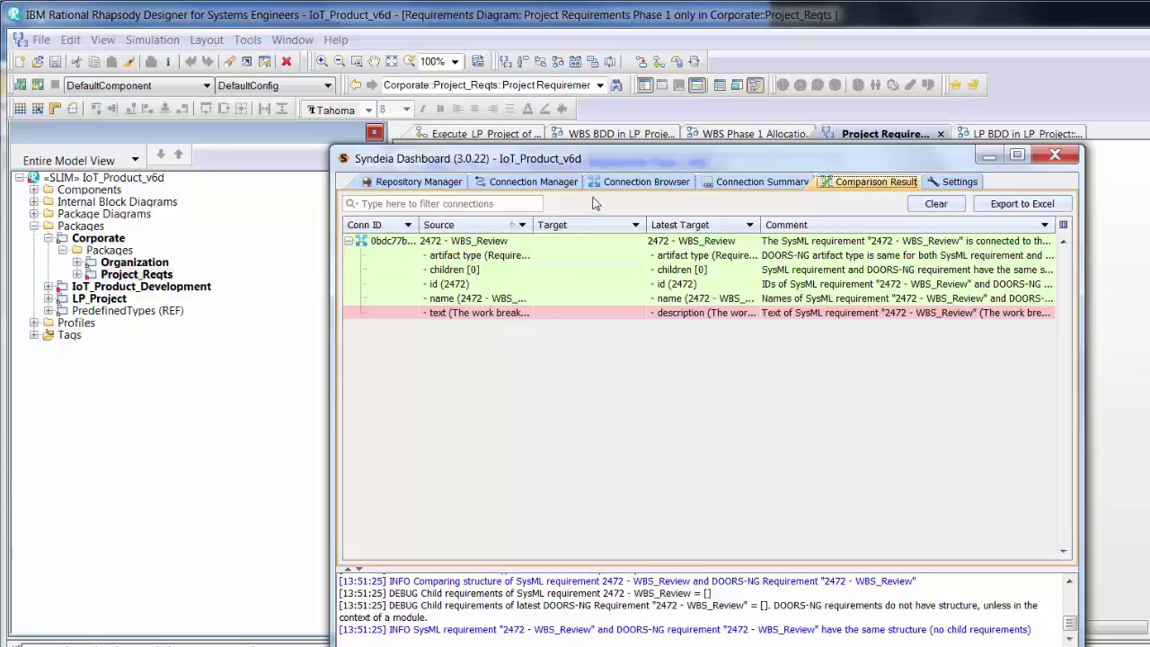
Synchronize the 2472 - WBS_Review connection from the DOORS NG target to SysML and minimize the dashboard
left_click(617, 183)
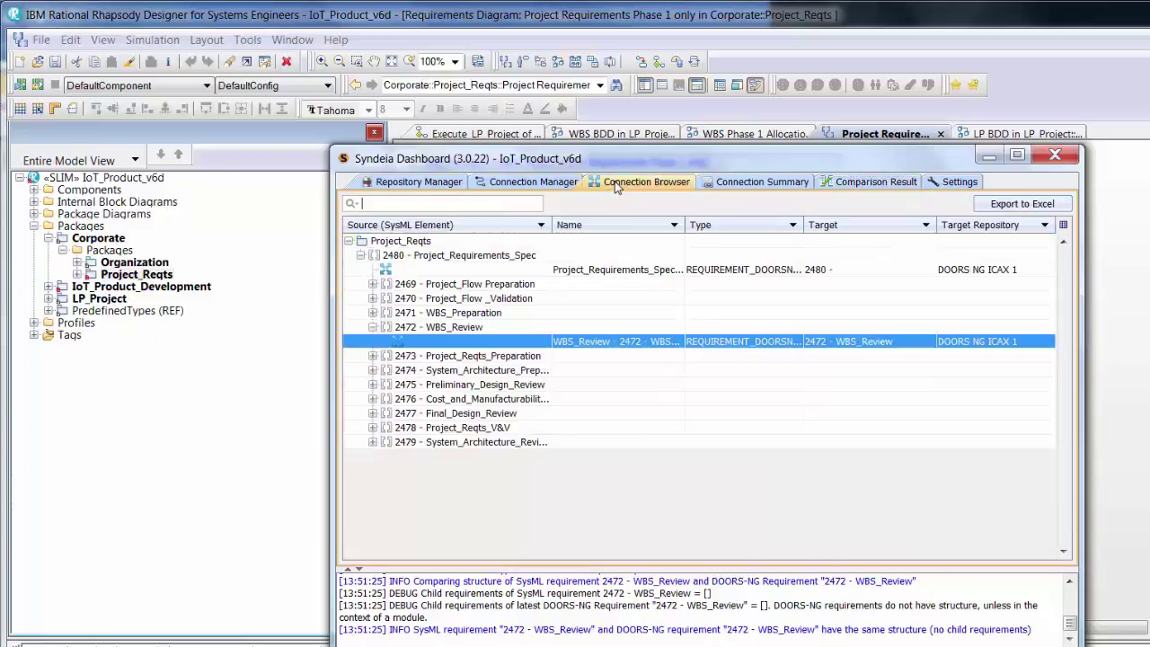
right_click(469, 347)
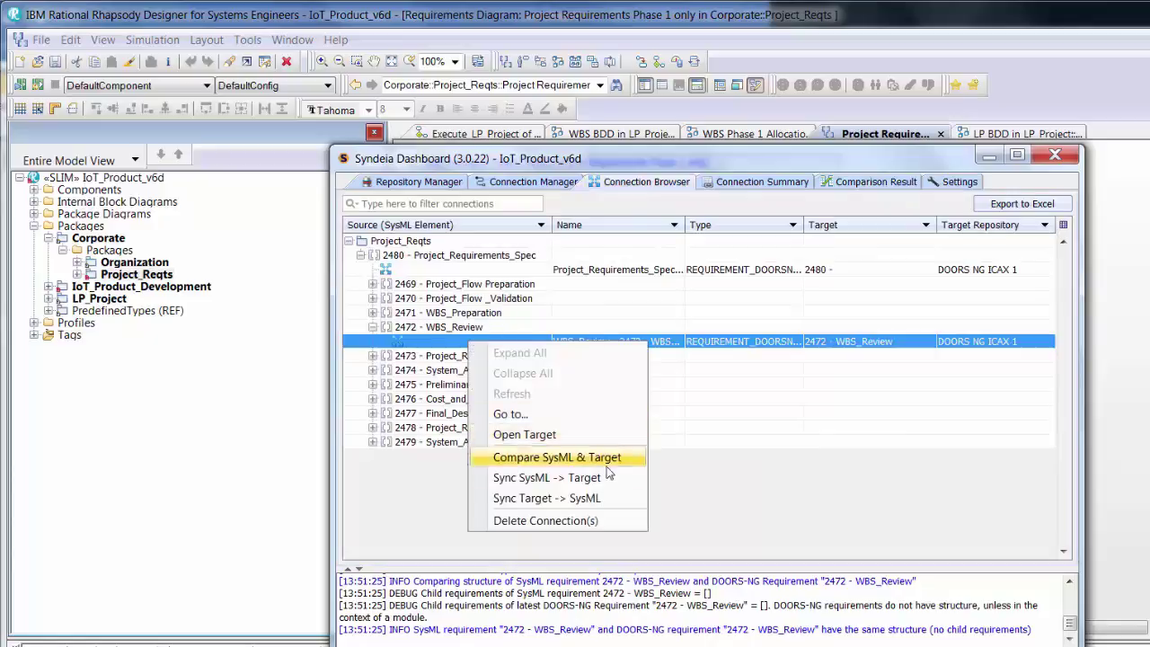
left_click(550, 500)
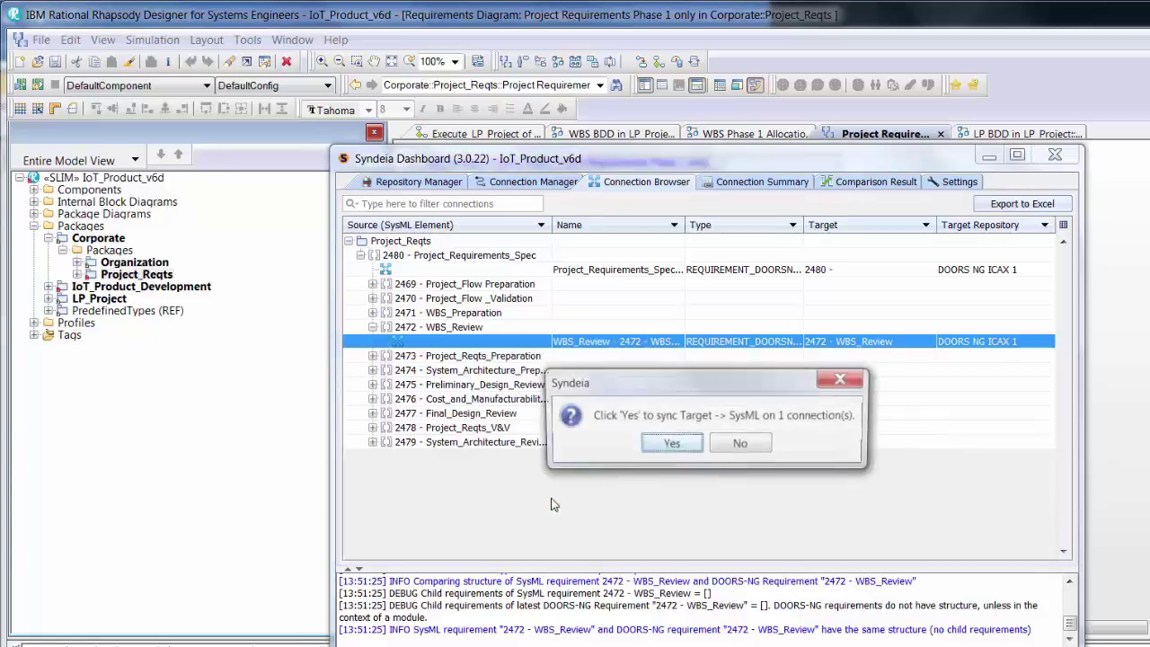
left_click(670, 447)
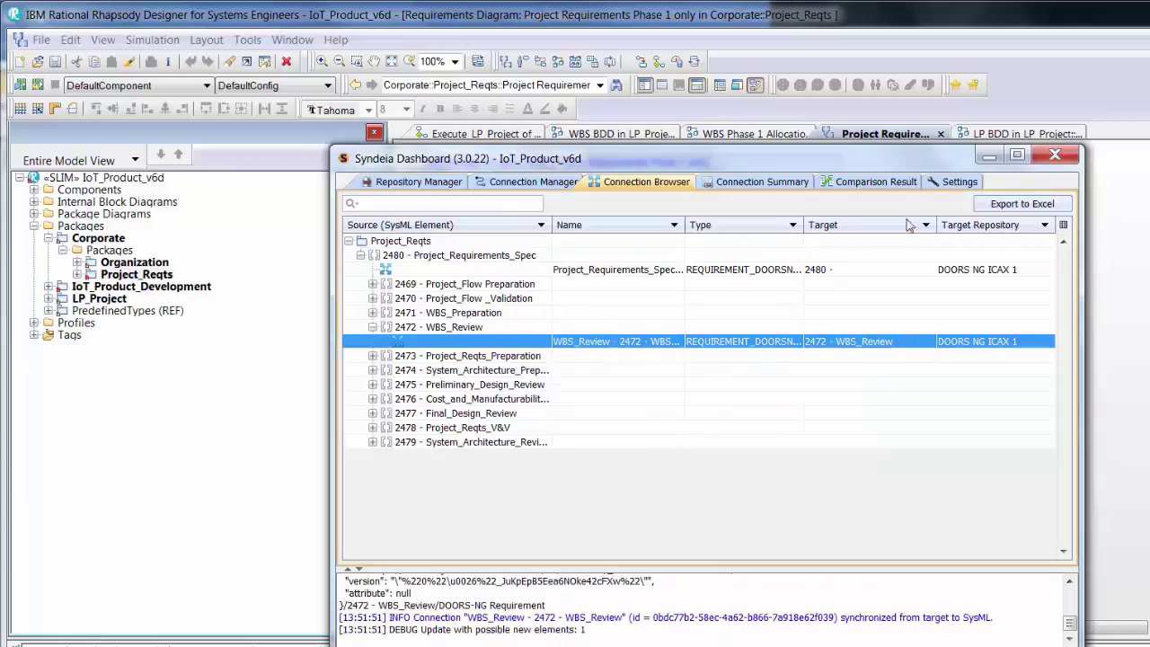
left_click(988, 156)
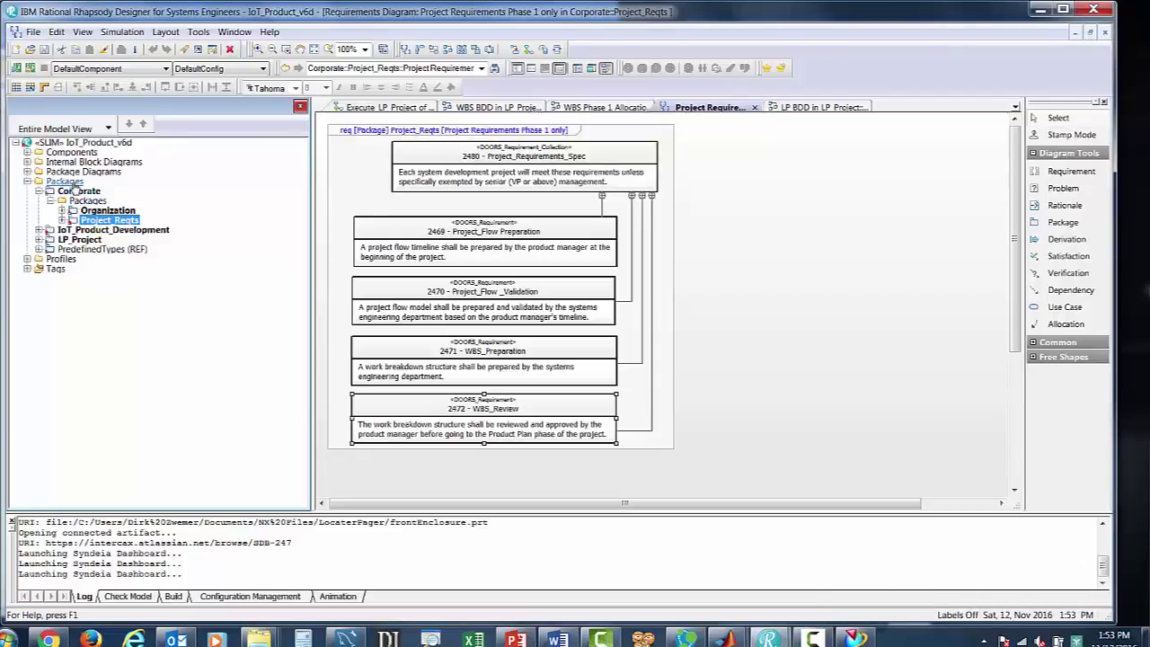
Visualize all Syndeia connections of the IoT_Product_v6d project
right_click(76, 144)
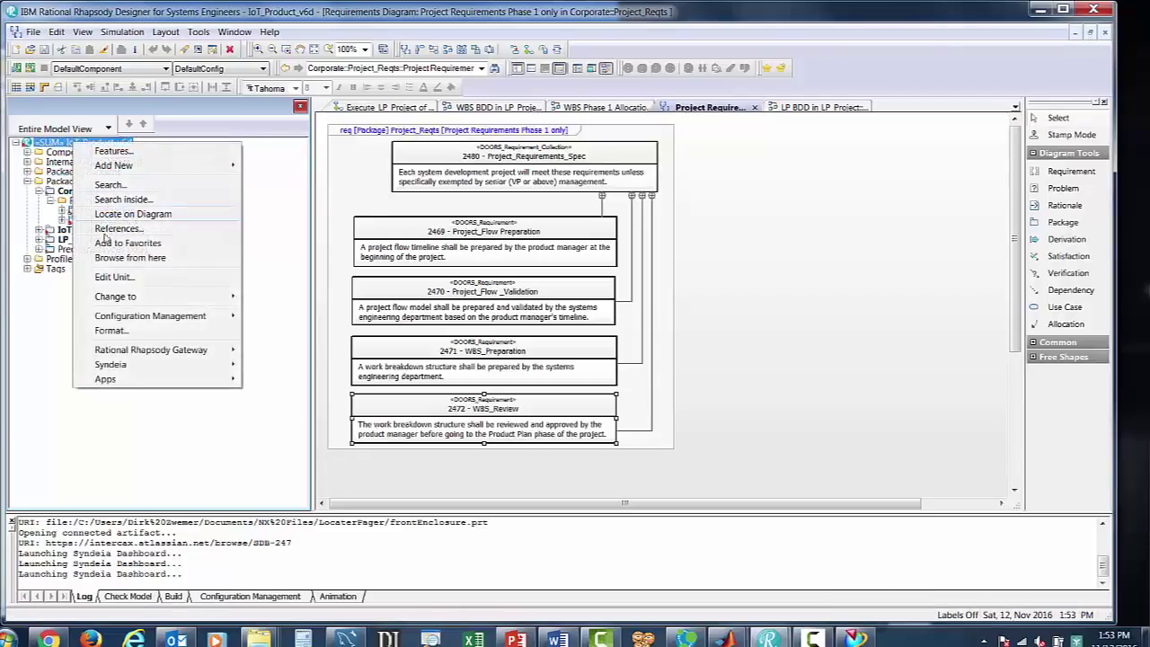
mouse_move(166, 364)
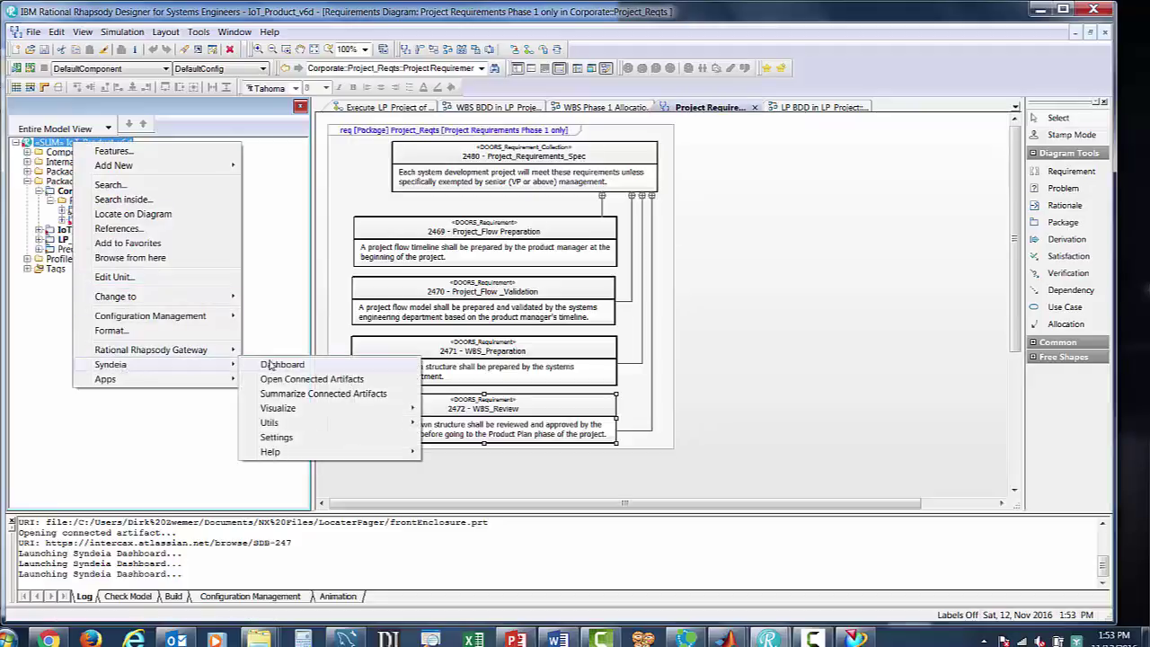
mouse_move(286, 409)
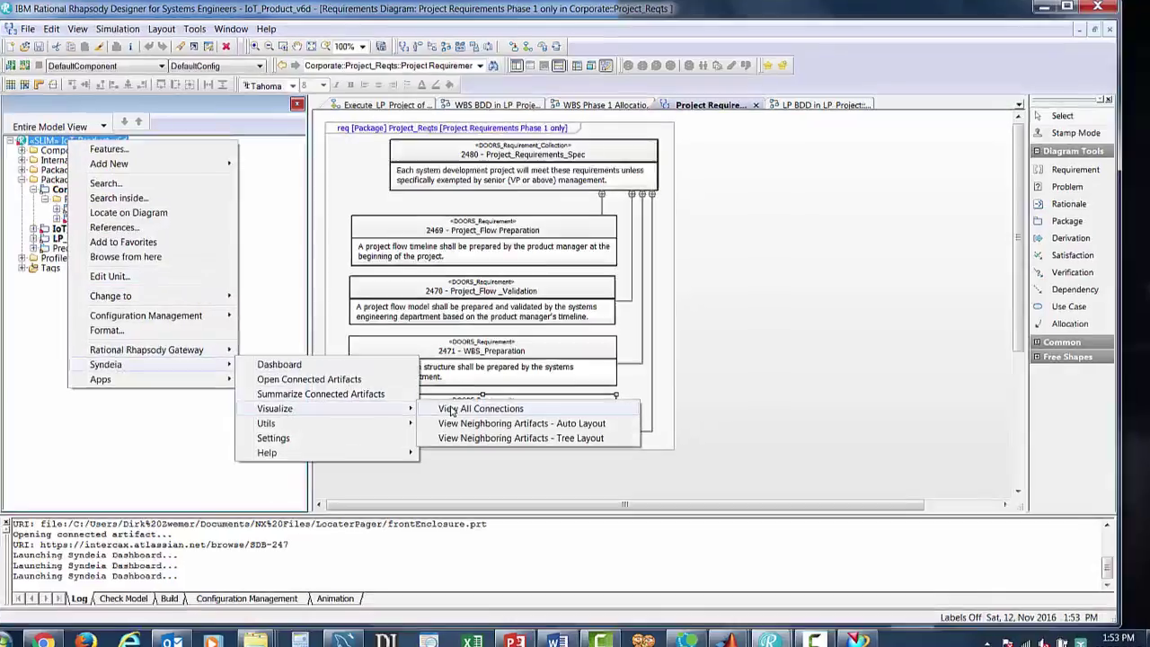
left_click(453, 408)
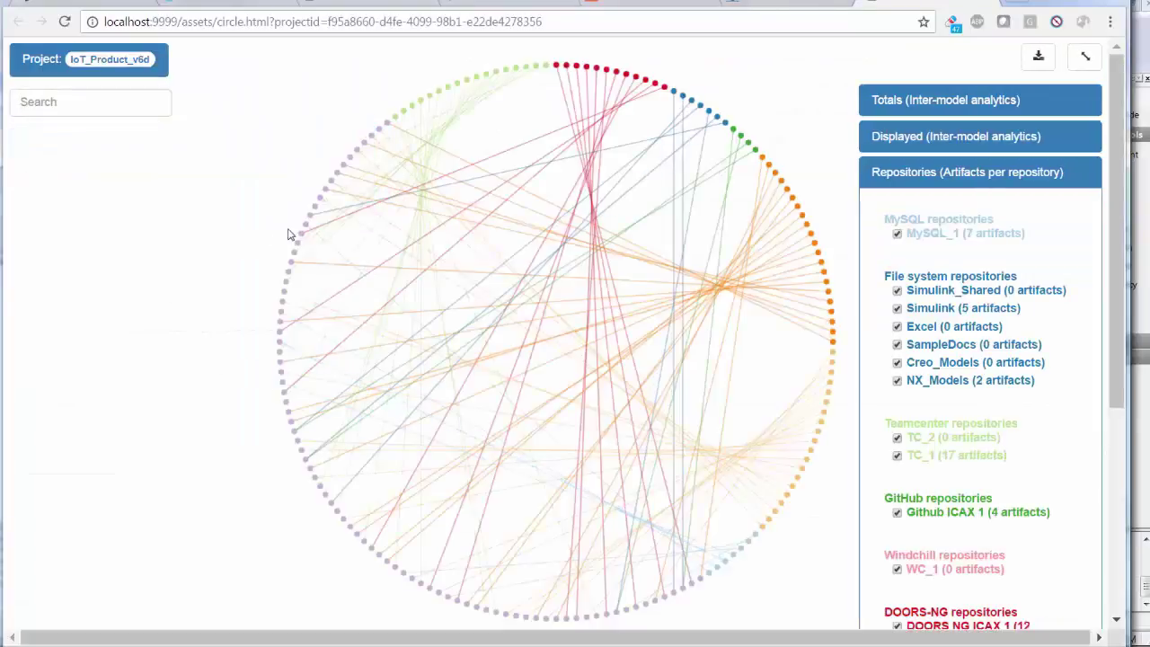
Inspect individual connections across the repositories in the circular graph and search it for "casing"
mouse_move(301, 239)
mouse_move(406, 109)
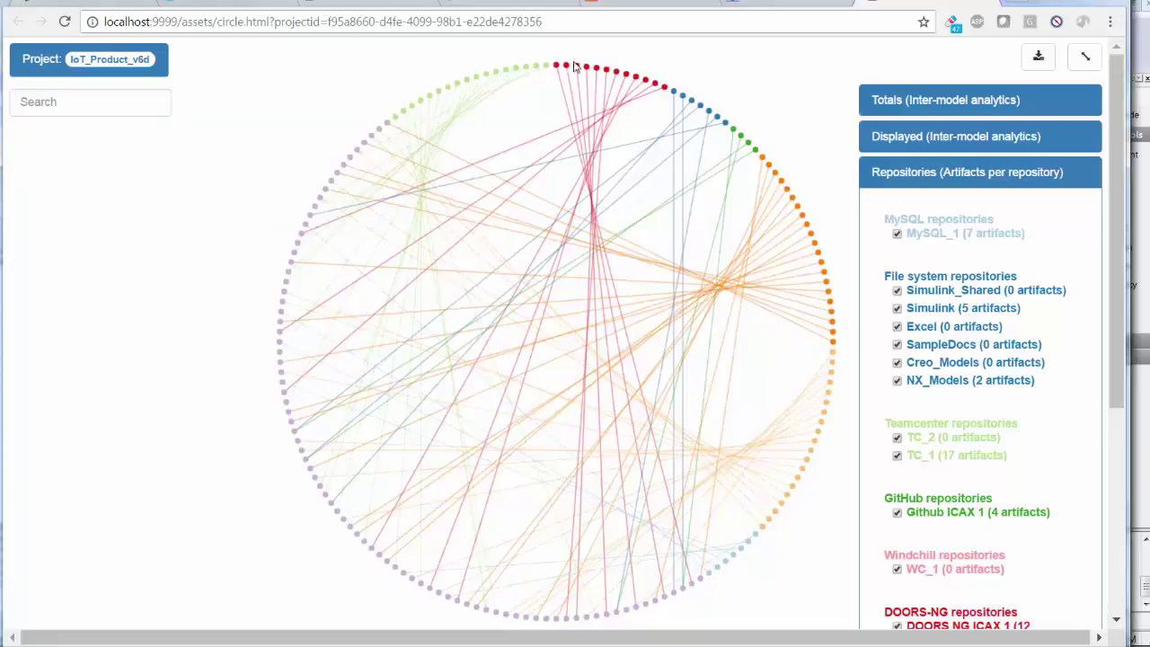
mouse_move(578, 70)
mouse_move(678, 93)
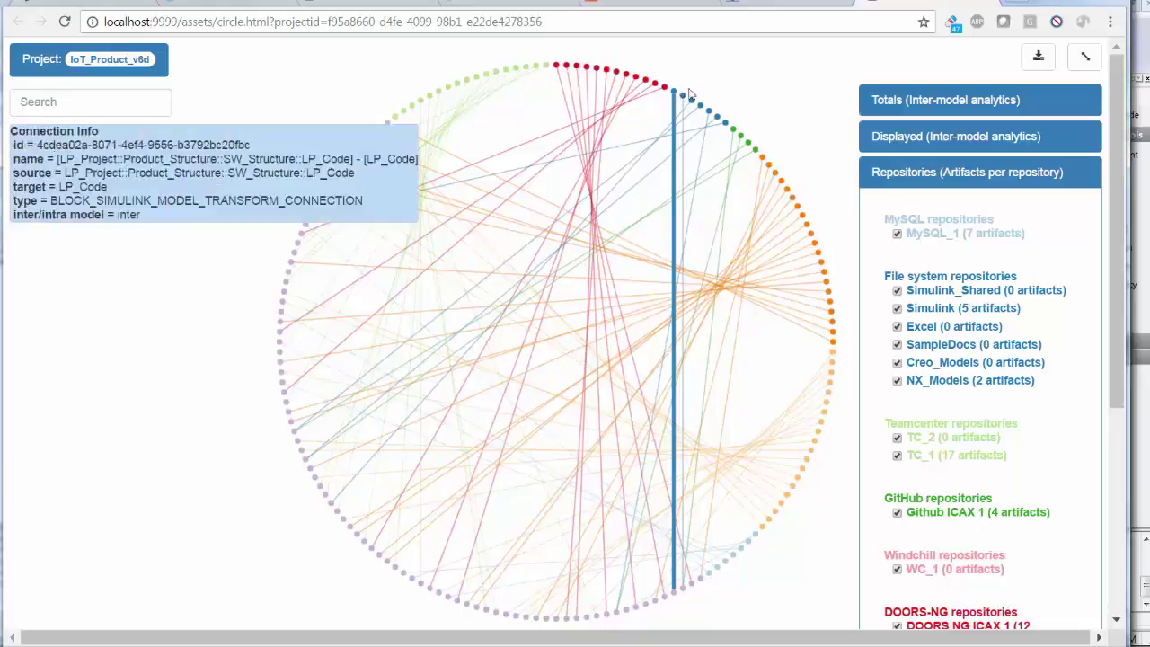
mouse_move(710, 114)
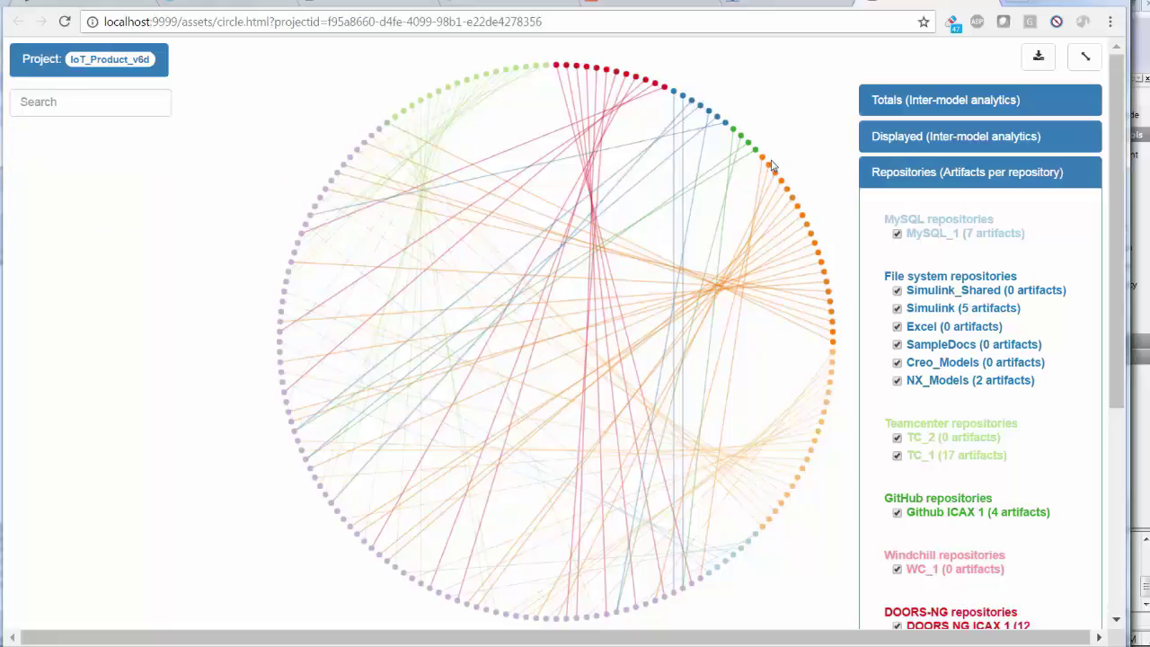
mouse_move(771, 169)
mouse_move(834, 382)
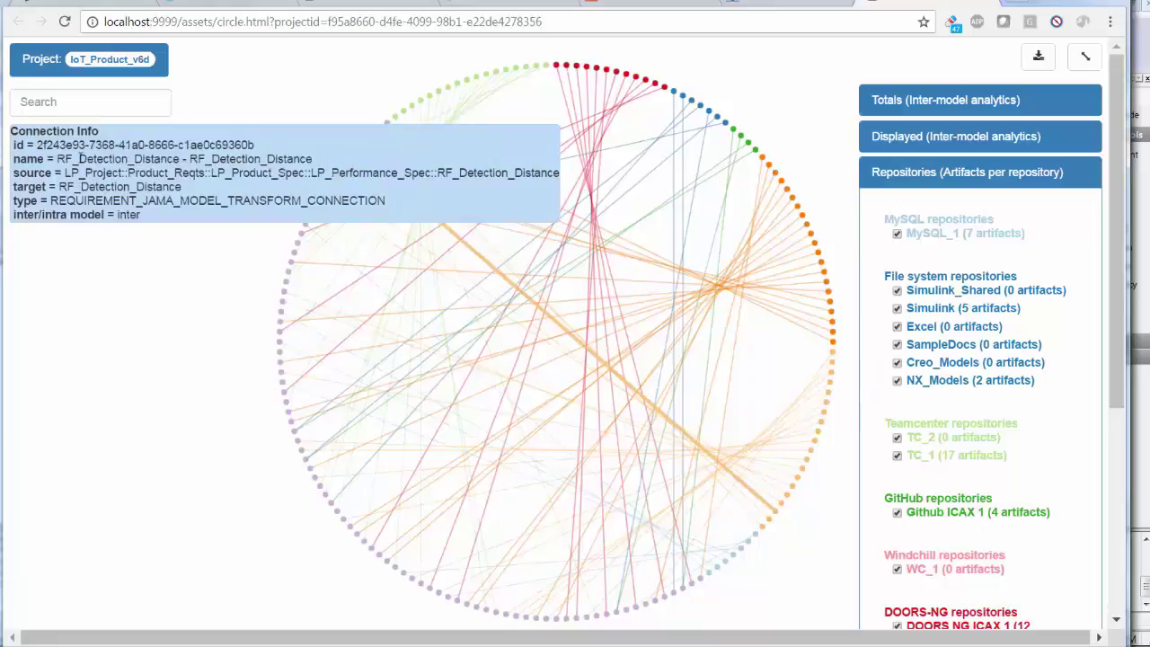
left_click(64, 101)
type("casing")
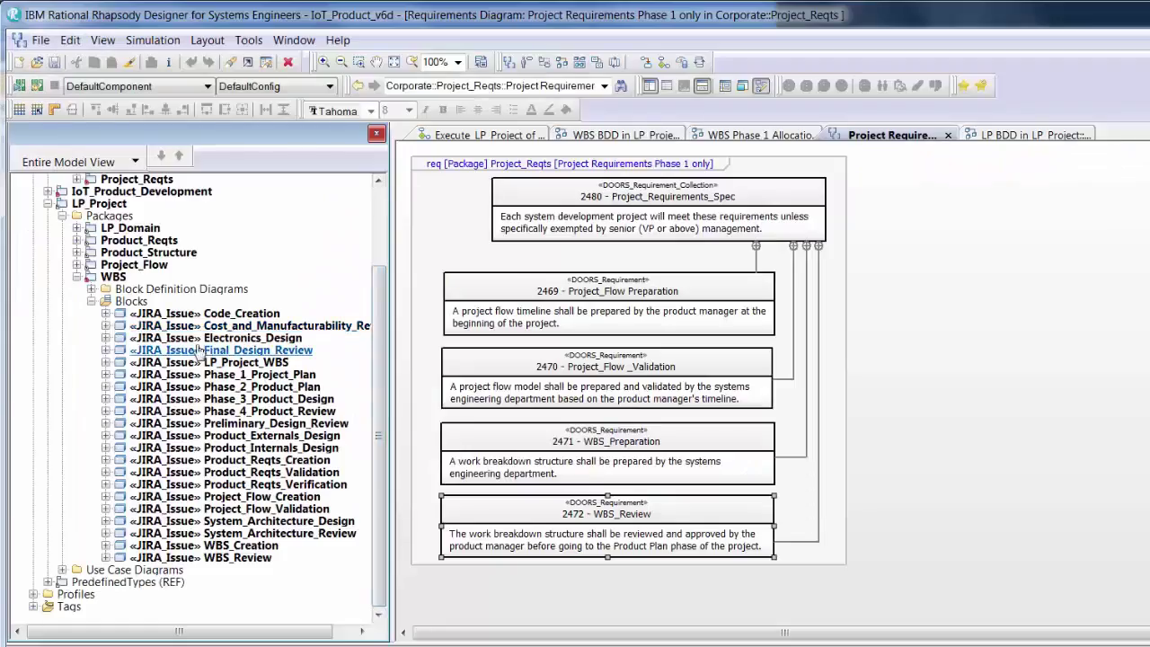
Visualize the neighboring artifacts of the WBS_Review block from the WBS package in Rhapsody with the auto layout
right_click(231, 560)
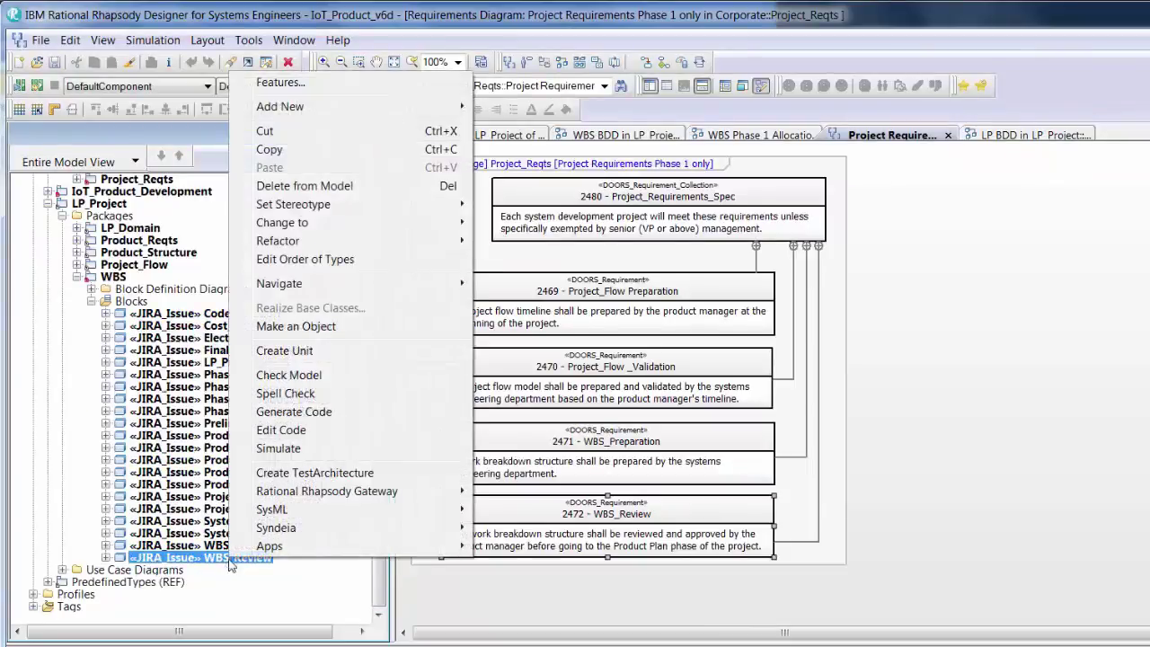
mouse_move(296, 529)
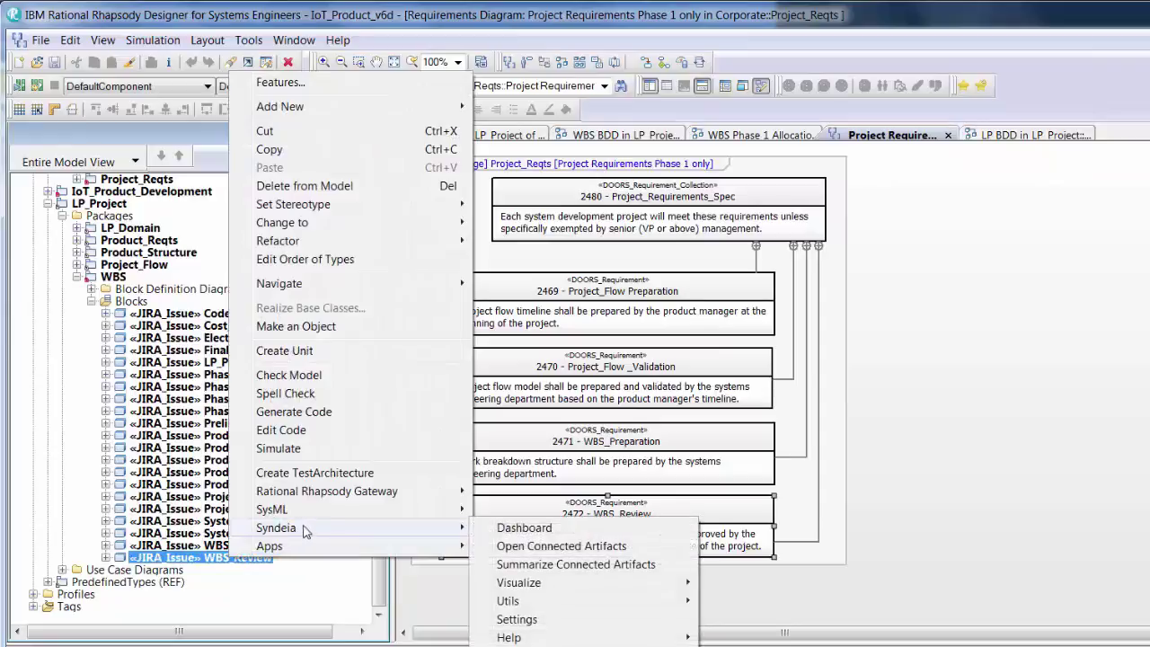
mouse_move(575, 586)
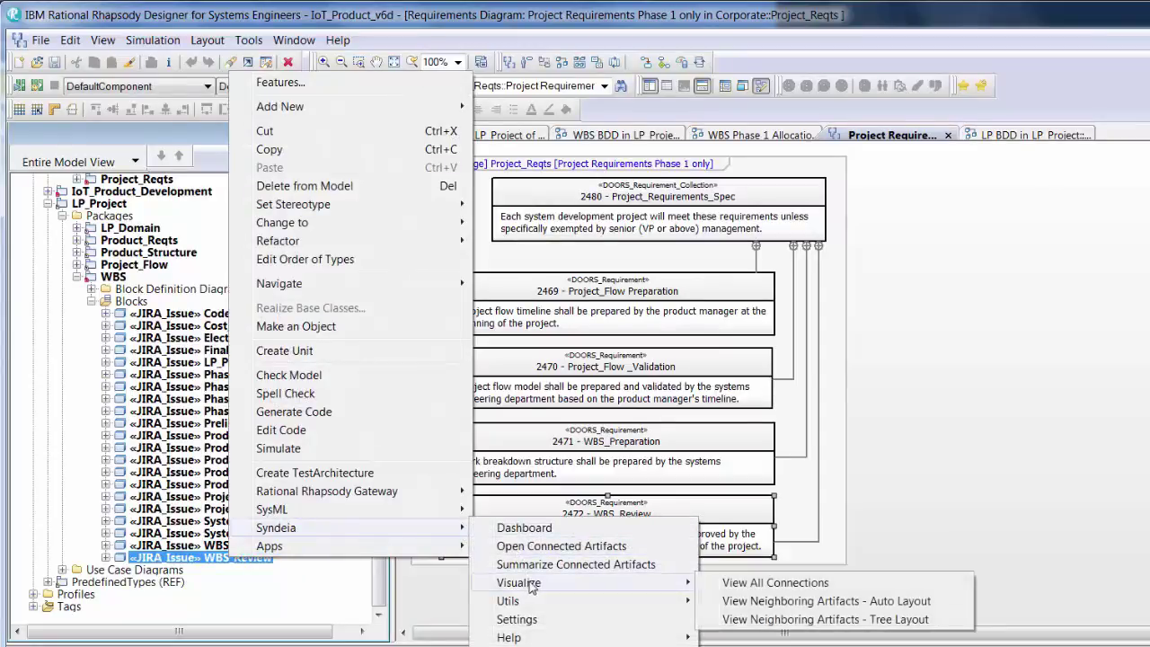
left_click(741, 602)
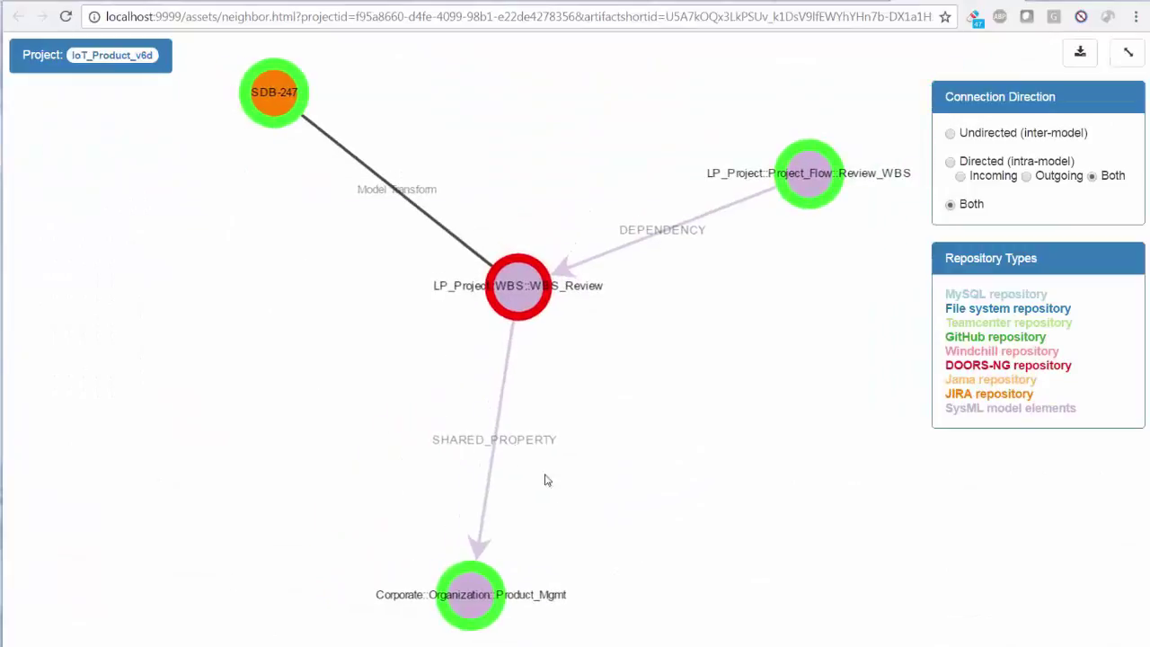
Expand the Product_Mgmt, ProductDesign, ProdMgr and Review_WBS nodes in the neighbor graph to reveal their connected artifacts
left_click_drag(479, 599, 341, 374)
double_click(341, 374)
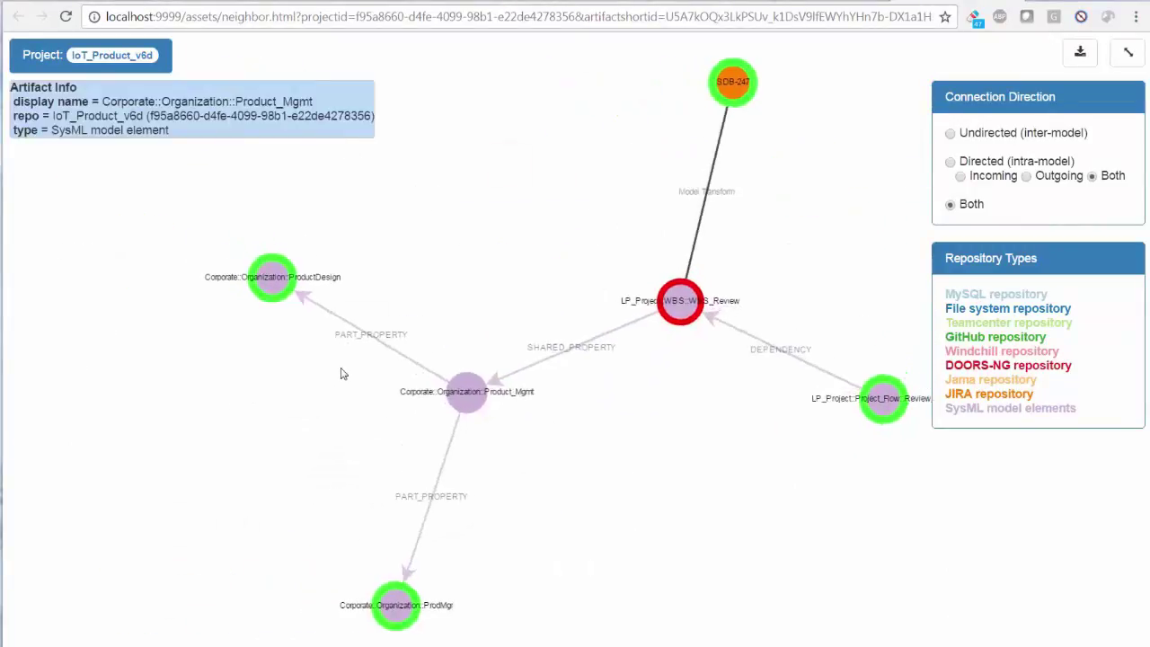
double_click(276, 286)
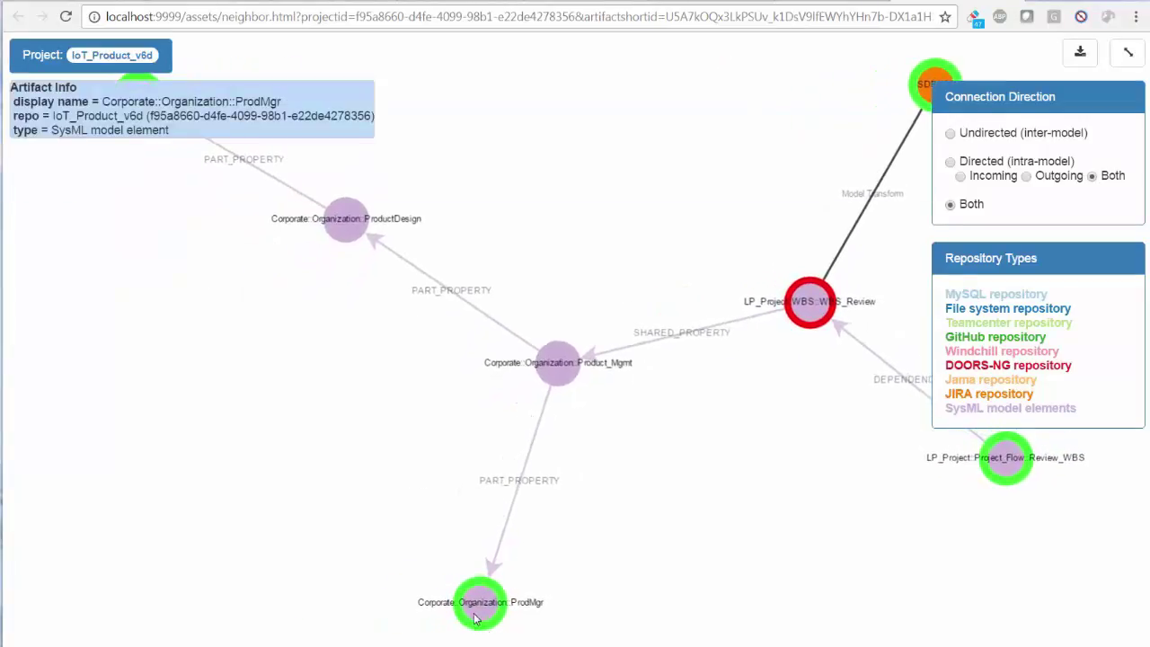
double_click(476, 618)
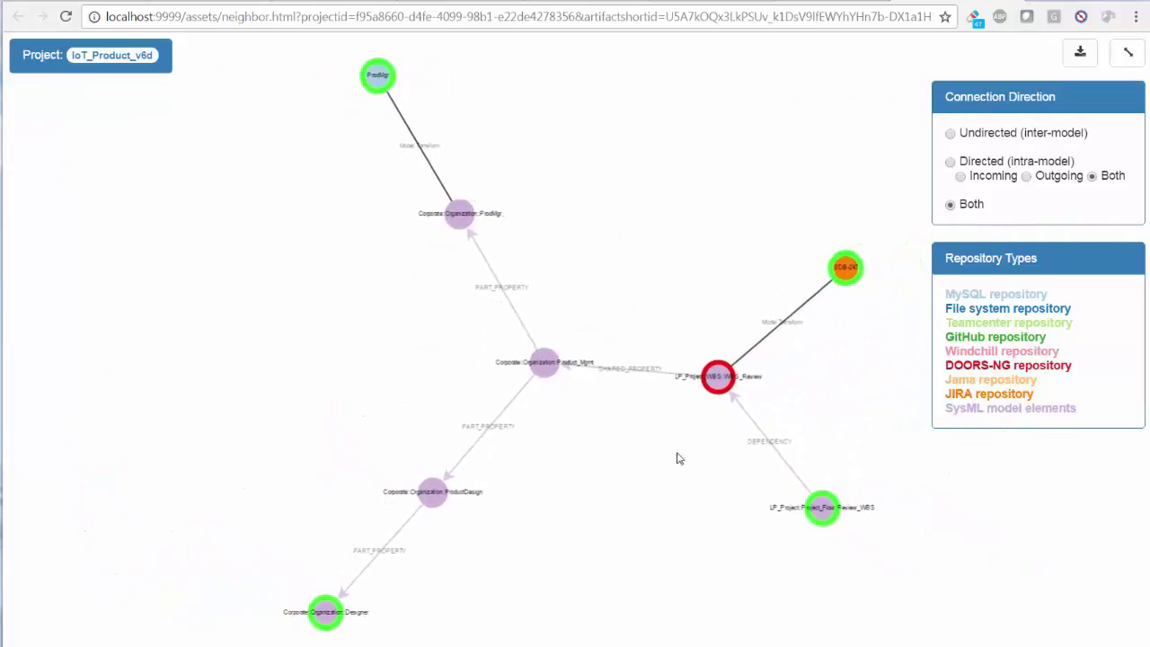
left_click_drag(584, 416, 402, 411)
double_click(629, 496)
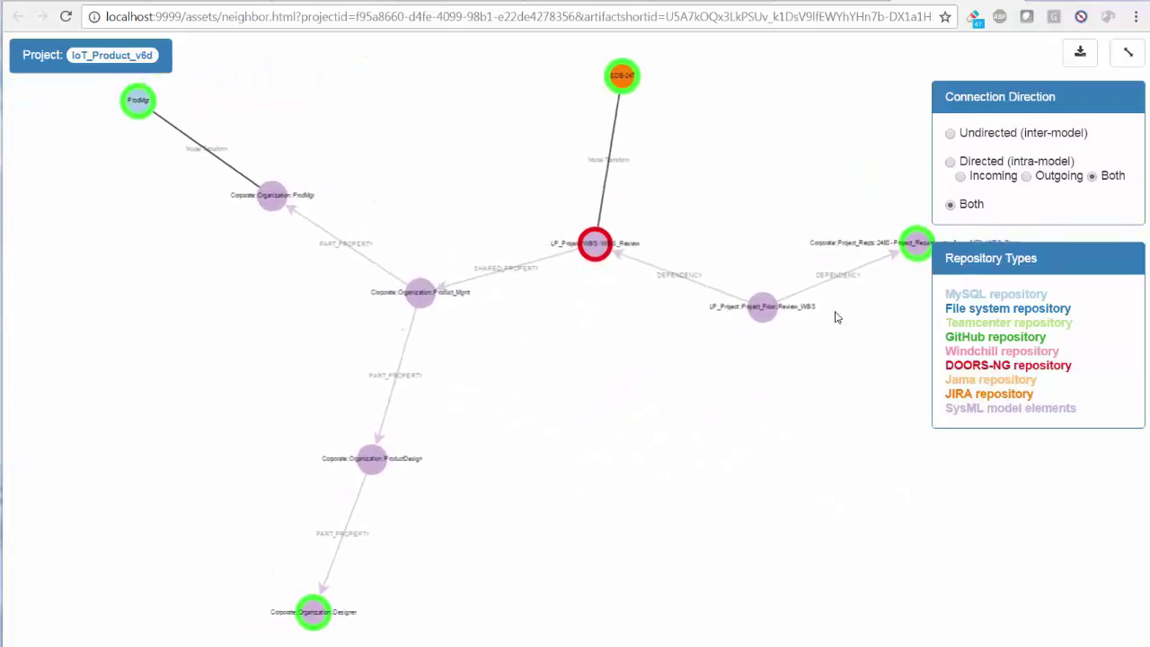
Expand the requirement node linked to Review_WBS to reveal its DOORS-NG artifact, and rearrange the graph for inspection
mouse_move(921, 248)
left_click_drag(921, 247, 395, 104)
left_click_drag(405, 164, 466, 258)
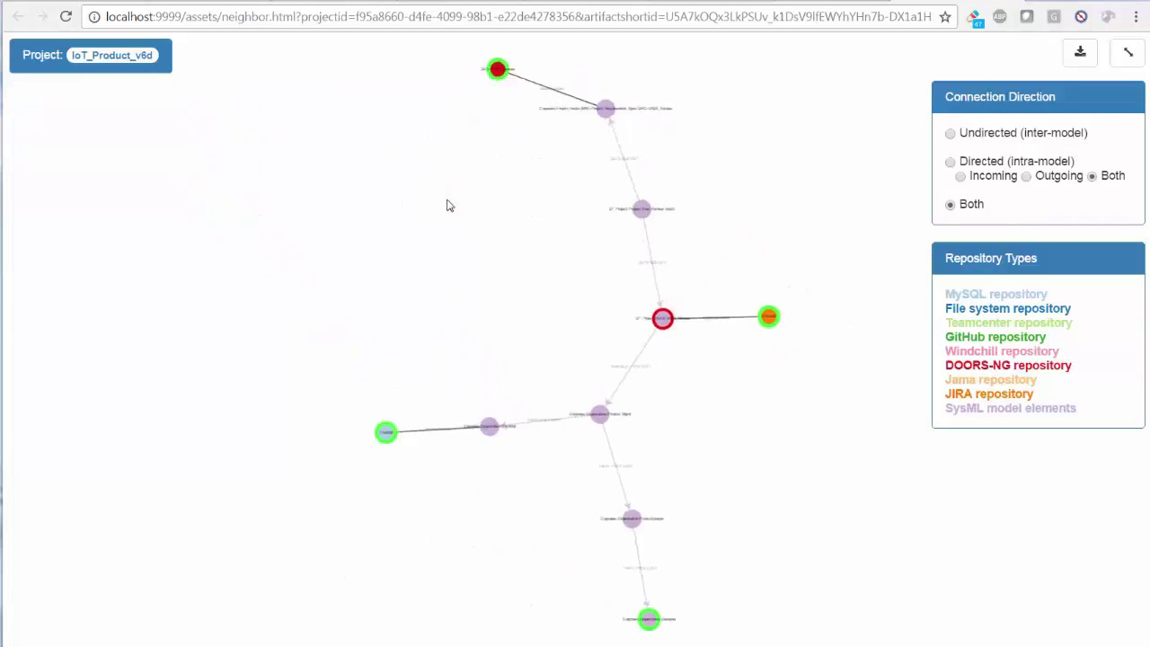
left_click_drag(468, 252, 382, 296)
scroll(380, 290, "up", 5)
left_click_drag(476, 210, 259, 241)
left_click_drag(424, 486, 355, 216)
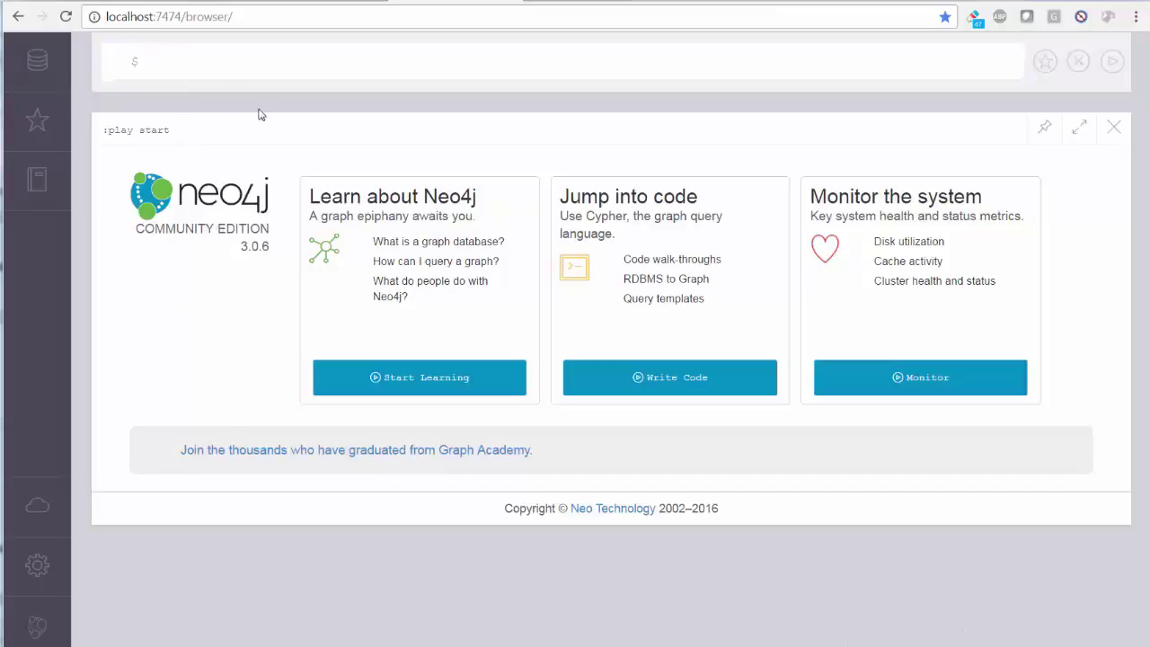
Run the Cypher query match()-[r:BLOCK_JIRA_ISSUE_MODEL_TRANSFORM_CONNECTION]-() return r, and examine its results as a graph and as rows
type("match()-[r:BLOCK_JIRA_ISSUE_MODEL_TRANSFORM_CONNECTION]-() return r")
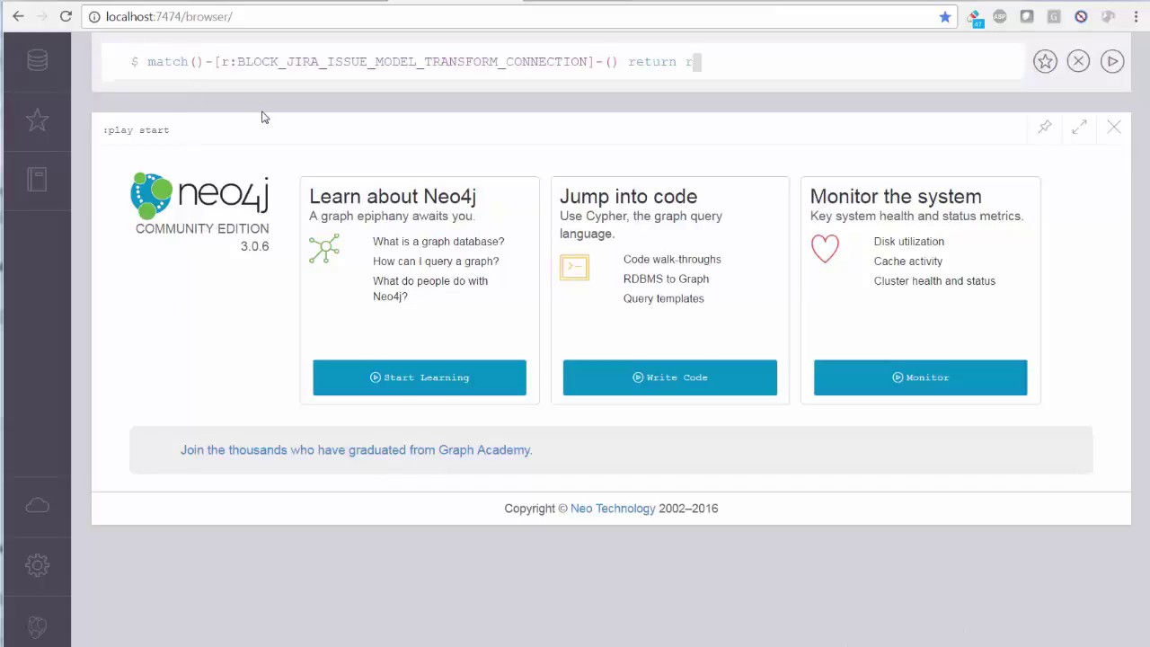
key("Return")
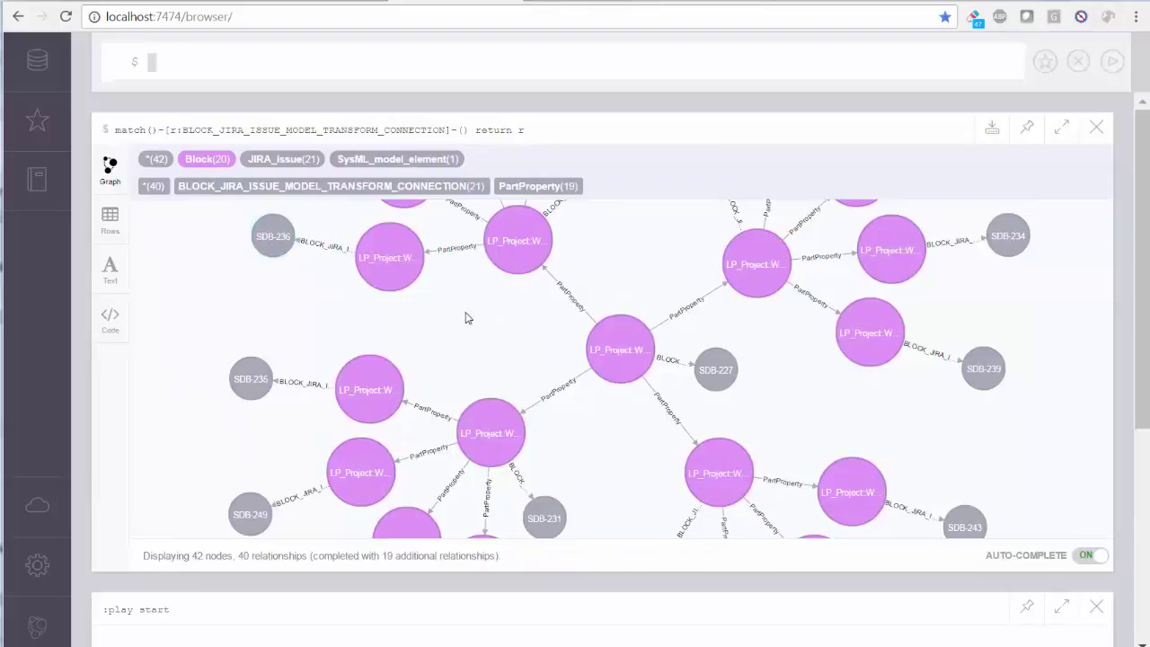
left_click_drag(471, 320, 423, 270)
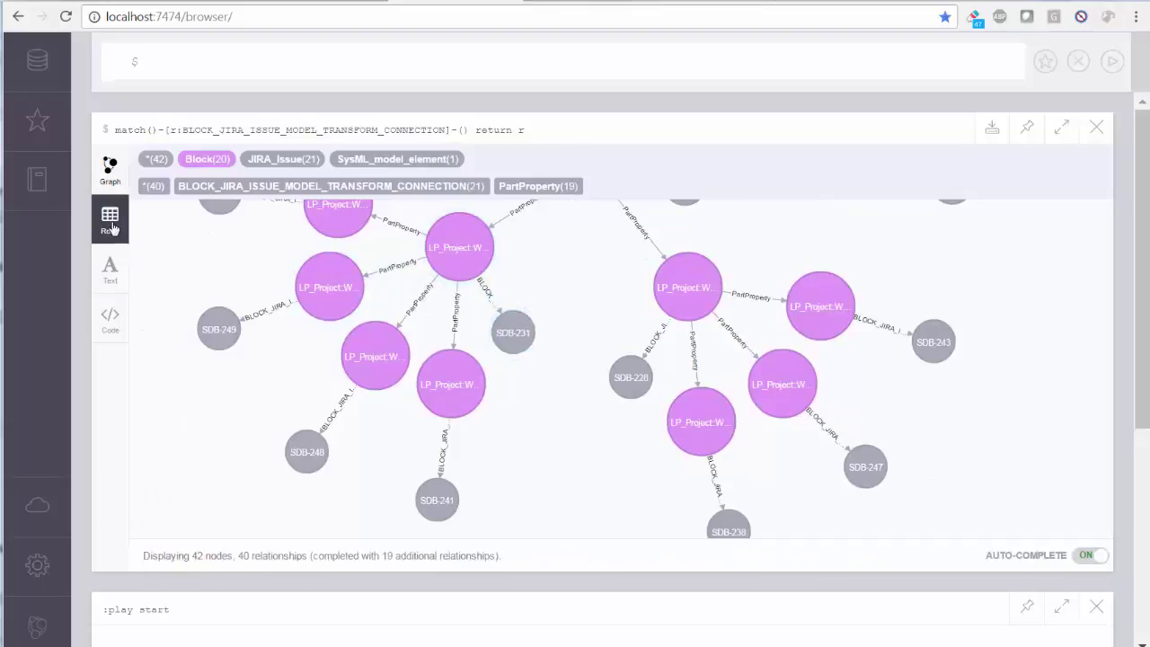
left_click(111, 227)
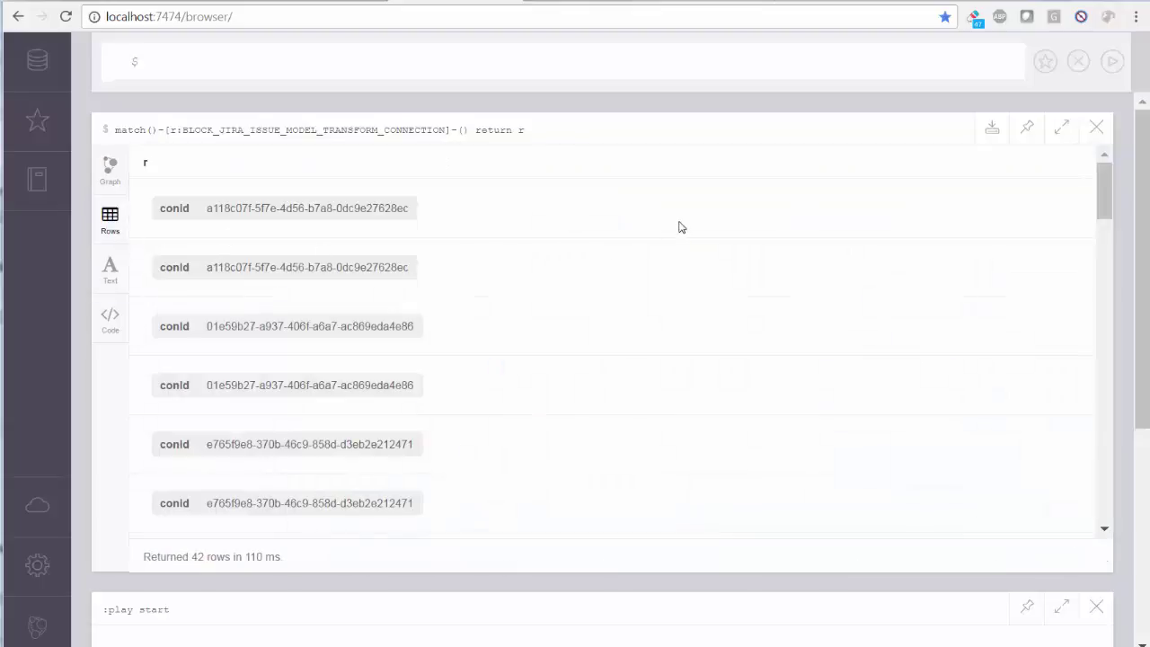
scroll(755, 222, "down", 1)
Run match(s)-[:Satisfy]-(r:Requirement)-[c]->(j:Jama_requirement{name:"Appearance"}) return s,r,j, and inspect the satisfying blocks as a graph
type("match(s)-[:Satisfy]-(r:Requirement)-[c]->(j:Jama_requirement{name:\"Appearance\"}) return s,r,j")
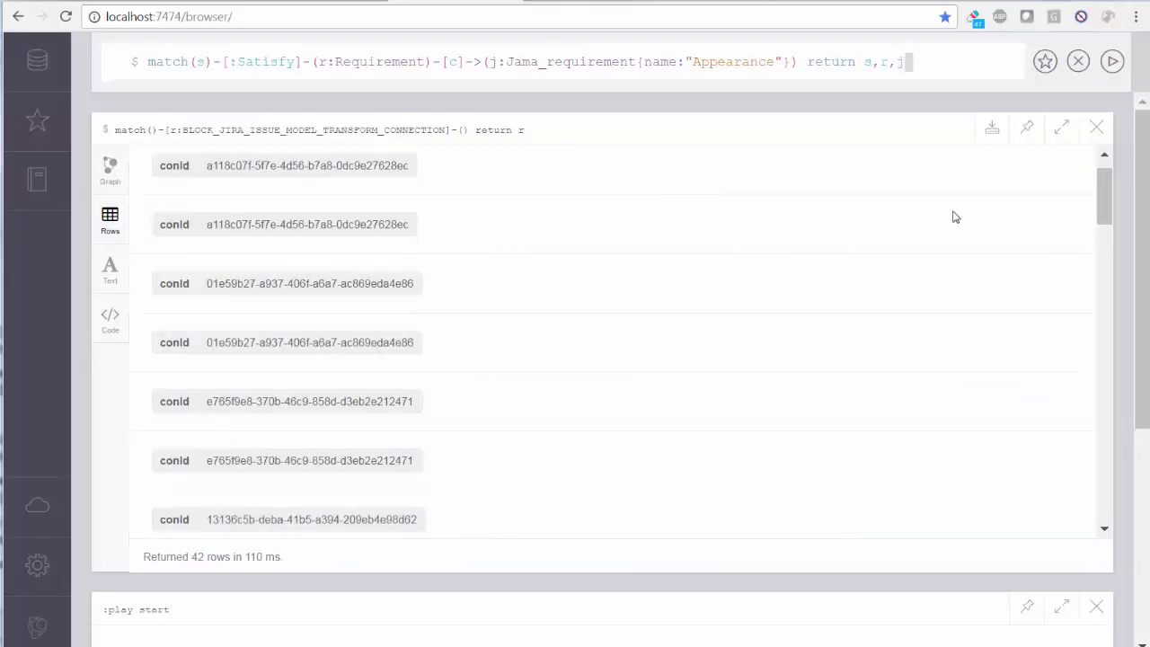
key("Return")
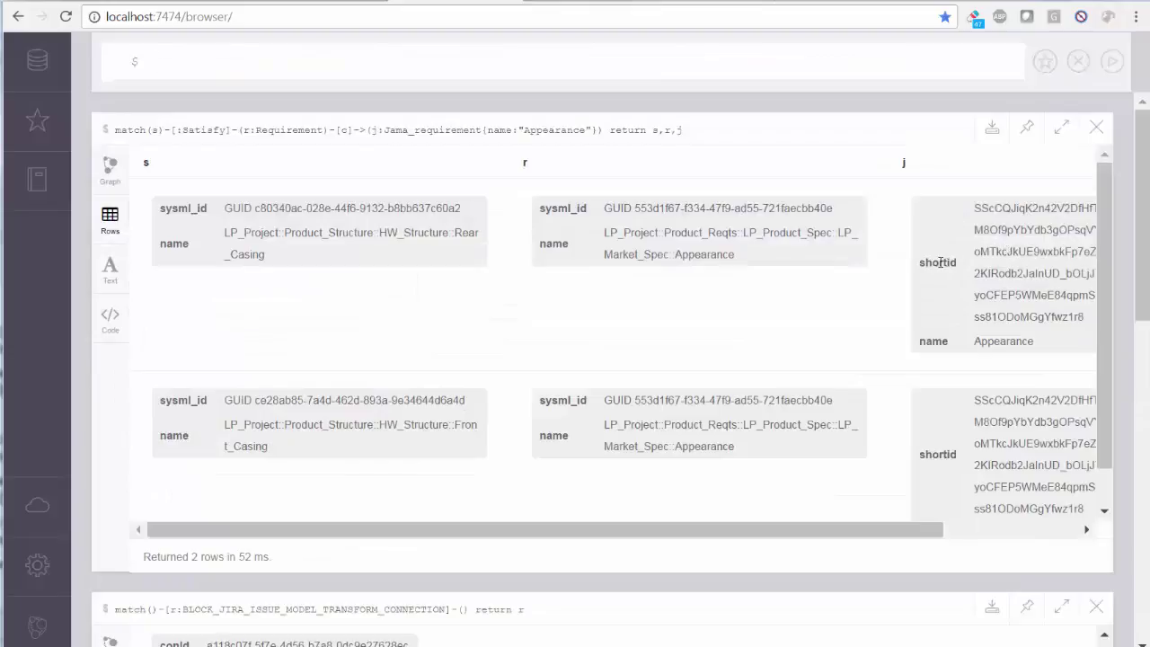
mouse_move(1099, 247)
left_mouse_down()
mouse_move(1097, 304)
mouse_move(1102, 235)
left_mouse_up()
left_click(118, 174)
mouse_move(607, 323)
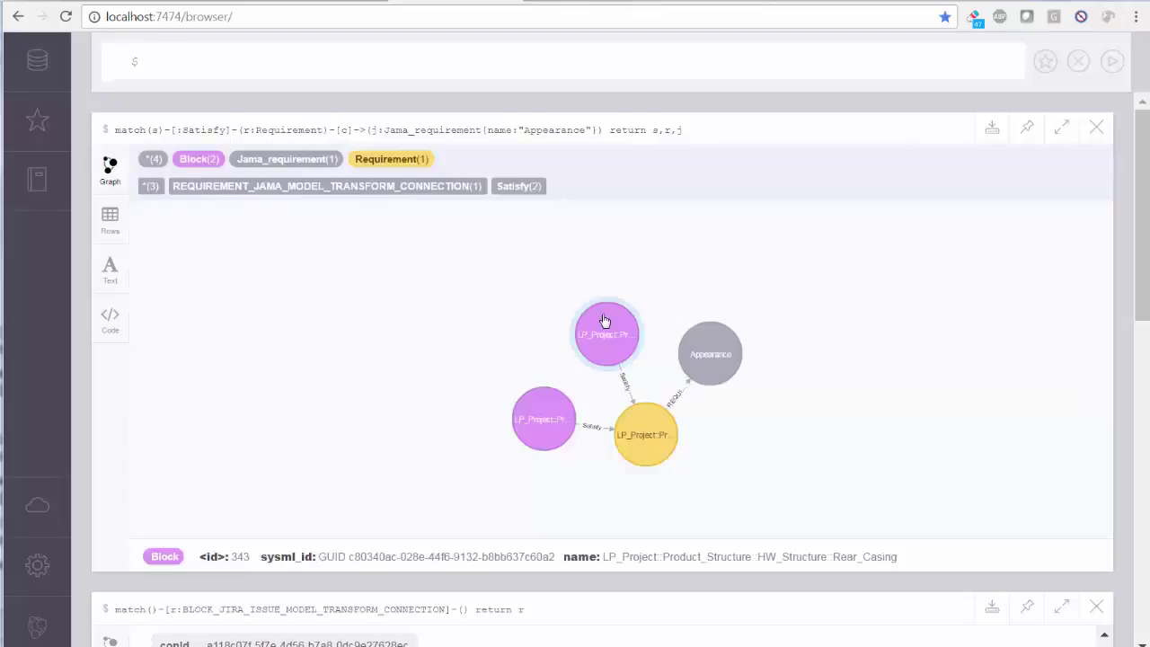
mouse_move(547, 407)
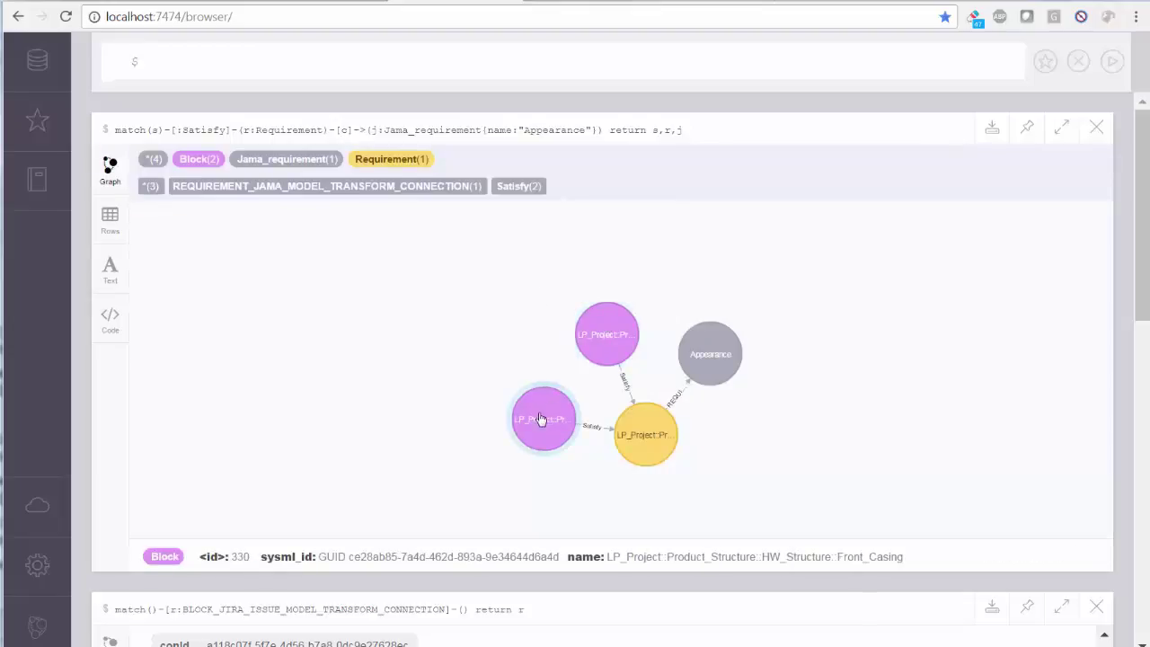
Run the query match(s:Block)-[c*]->(j:Jama_requirement{name:"Appearance"}) return s,j,c to trace all block paths to the Appearance requirement
left_click(244, 61)
type("match(s:Block)-[c*]->(j:Jama_requirement{name:\"Appearance\"}) return s,j,c")
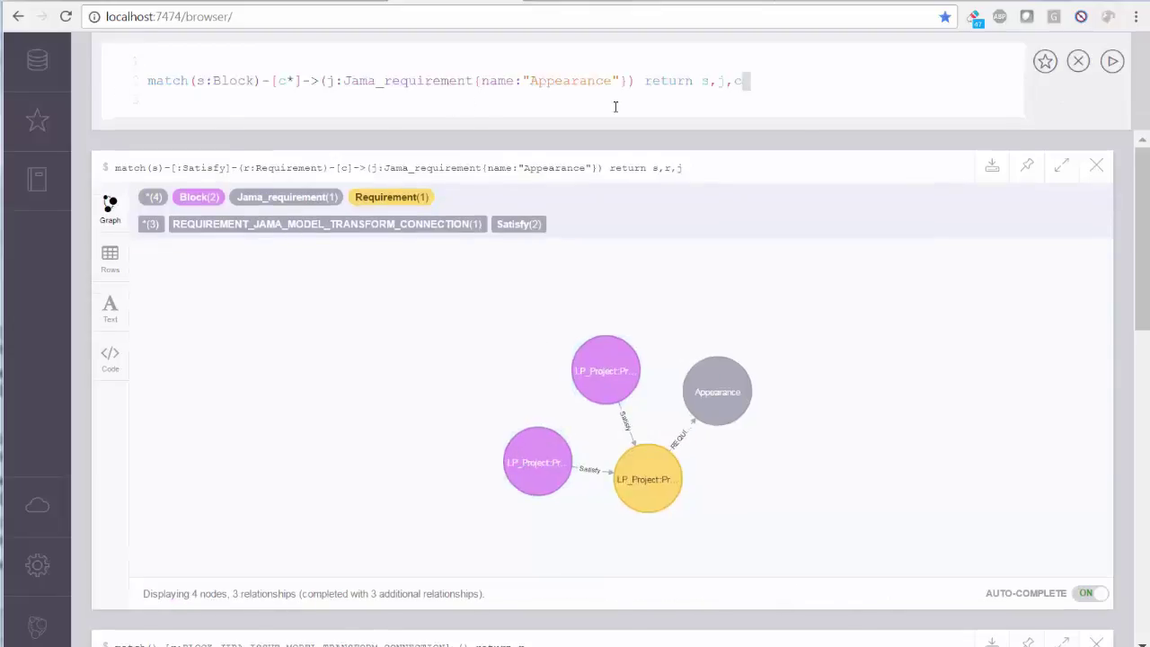
left_click(1113, 61)
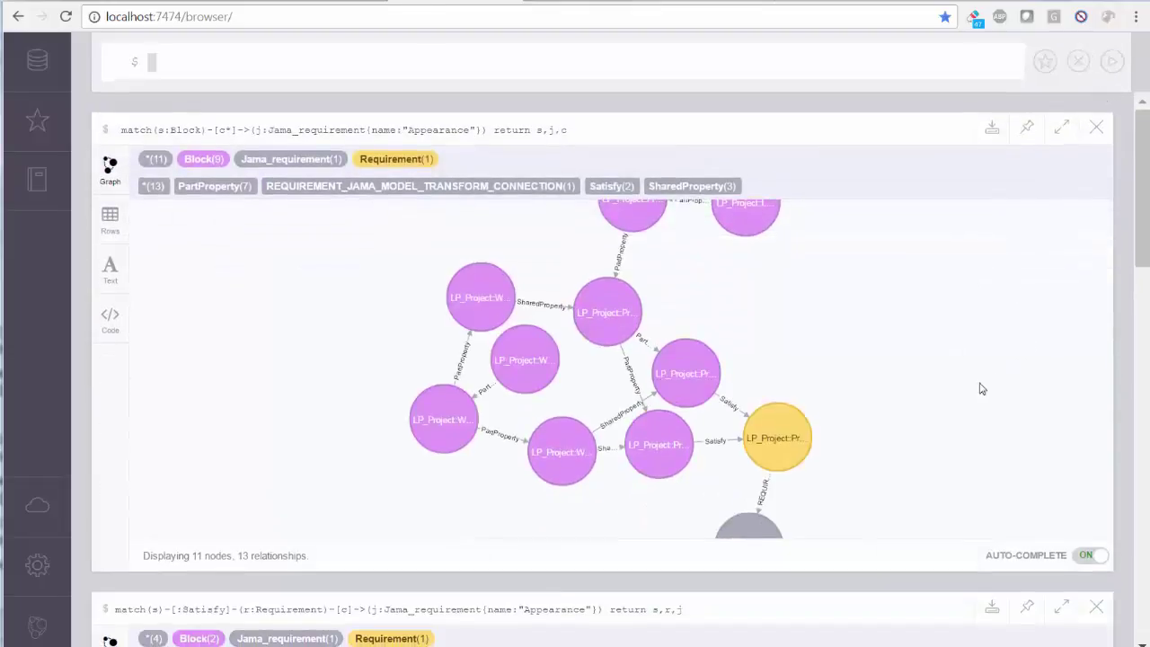
Spread out the Appearance path graph with the Jama requirement and the outermost WBS block at opposite ends, and examine the results as rows
left_click_drag(779, 525, 926, 386)
left_click(804, 369)
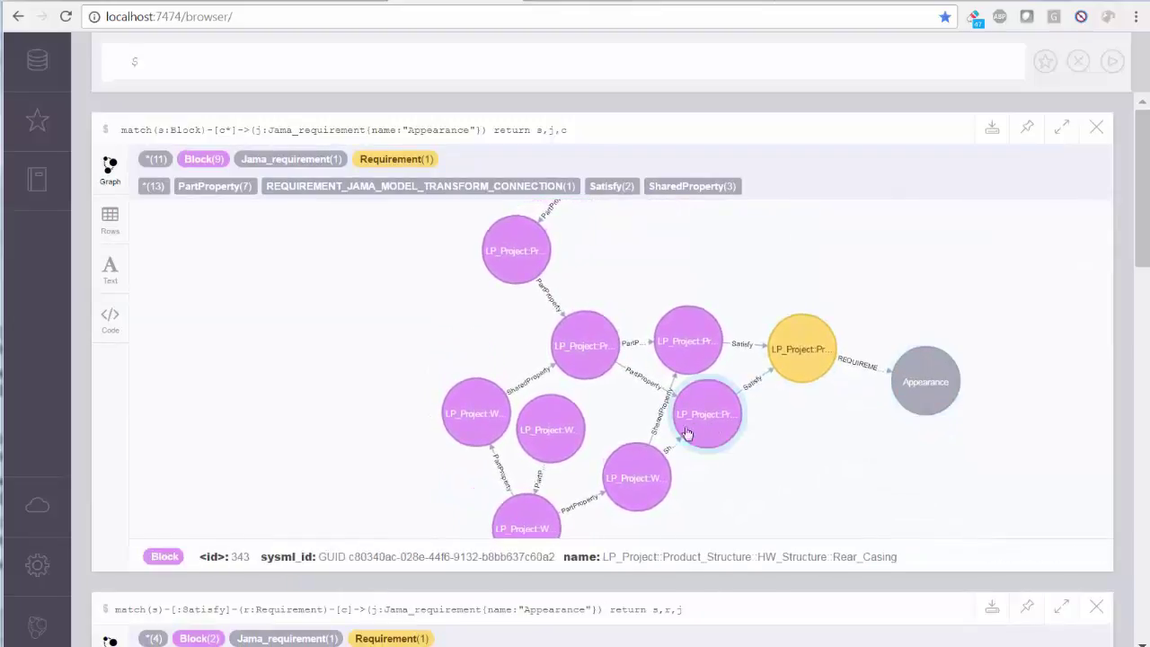
left_click_drag(544, 444, 346, 452)
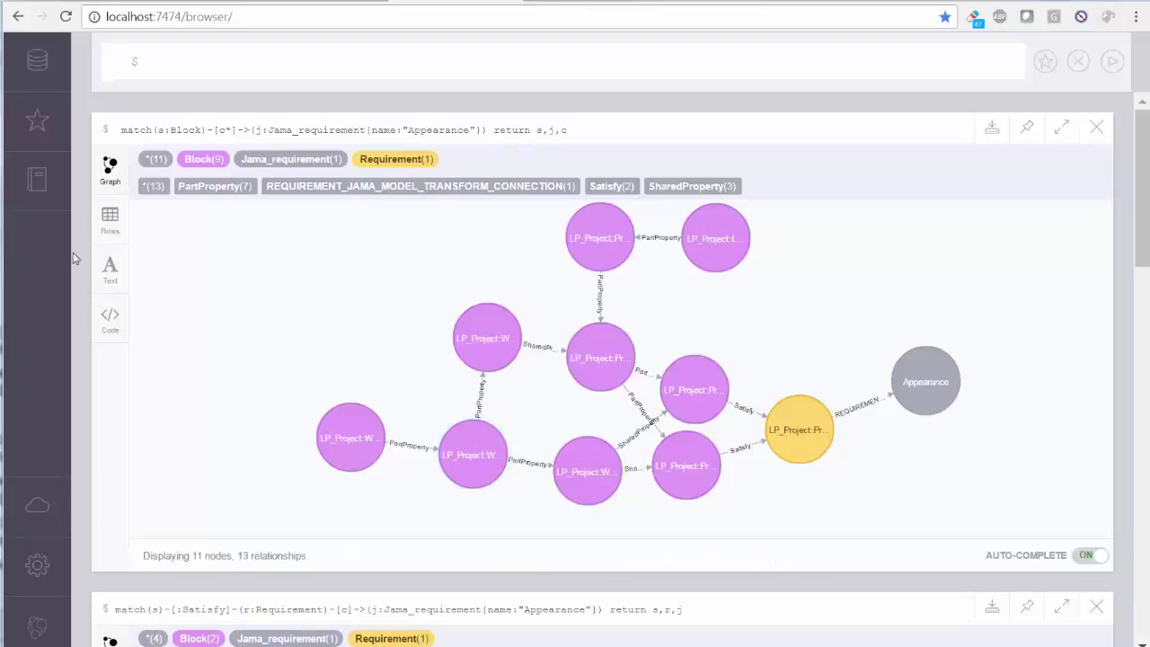
left_click(109, 221)
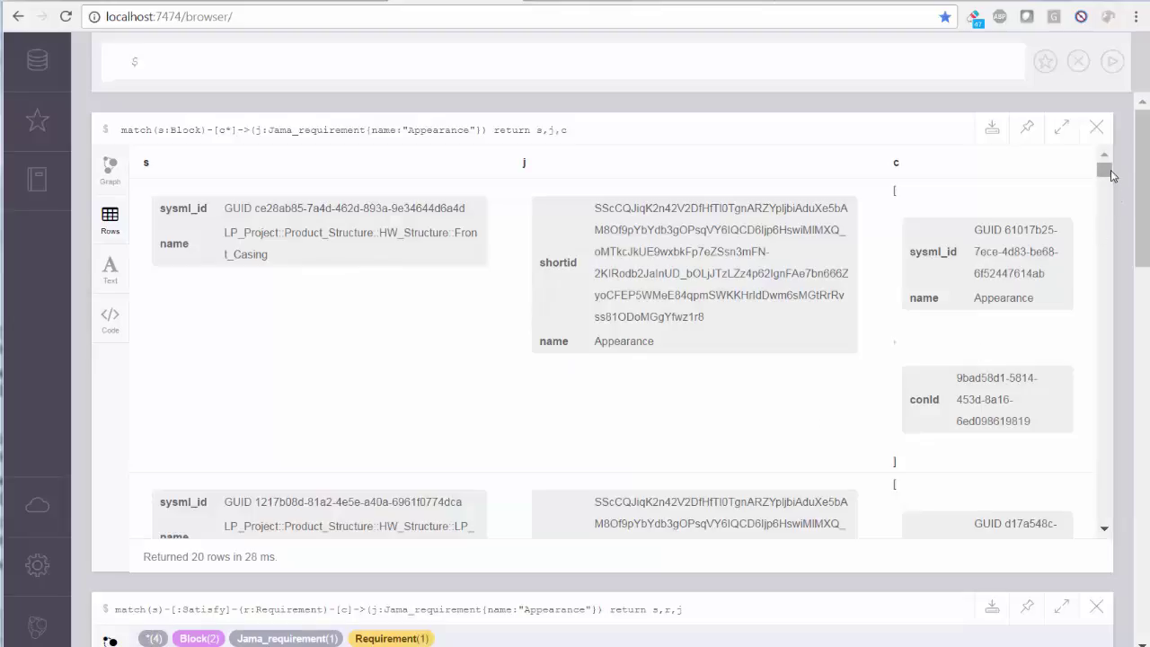
left_click_drag(1111, 175, 1117, 238)
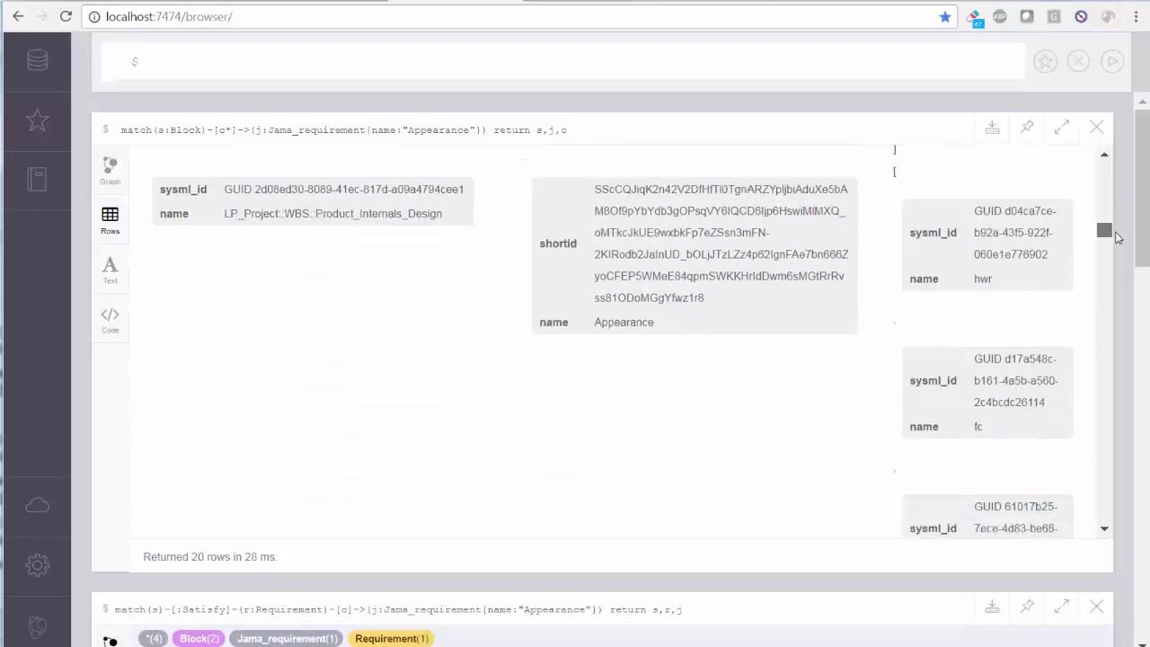
Run match(s:Block{name:"LP_Project::Product_Structure::HW_Structure::Front_Casing"})<-[p:PartProperty*0..3]-()-[:Satisfy]->(r:Requirement)-[c]->(j:Jama_requirement) return s,j,p,c, and show the results as a graph
type("match(s:Block{name:\"LP_Project::Product_Structure::HW_Structure::Front_Casing\"})<-[p:PartProperty*0..3]-()-[:Satisfy]->(r:Requirement)-[c]->(j:Jama_requirement) return s,j,p,c")
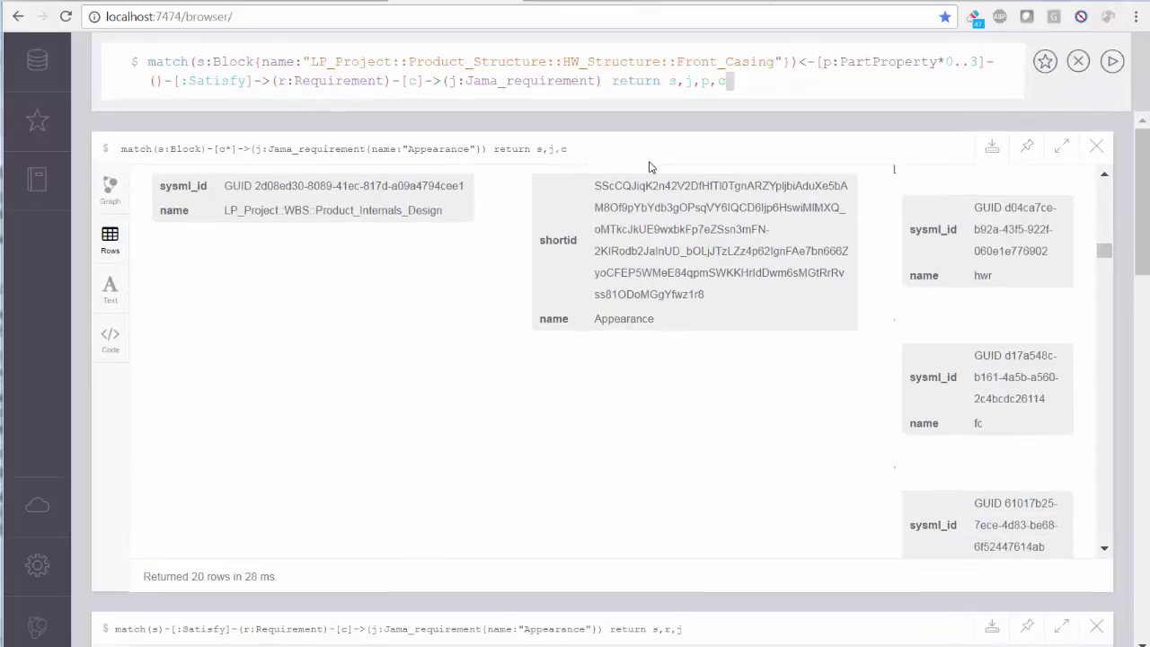
key("ctrl+Return")
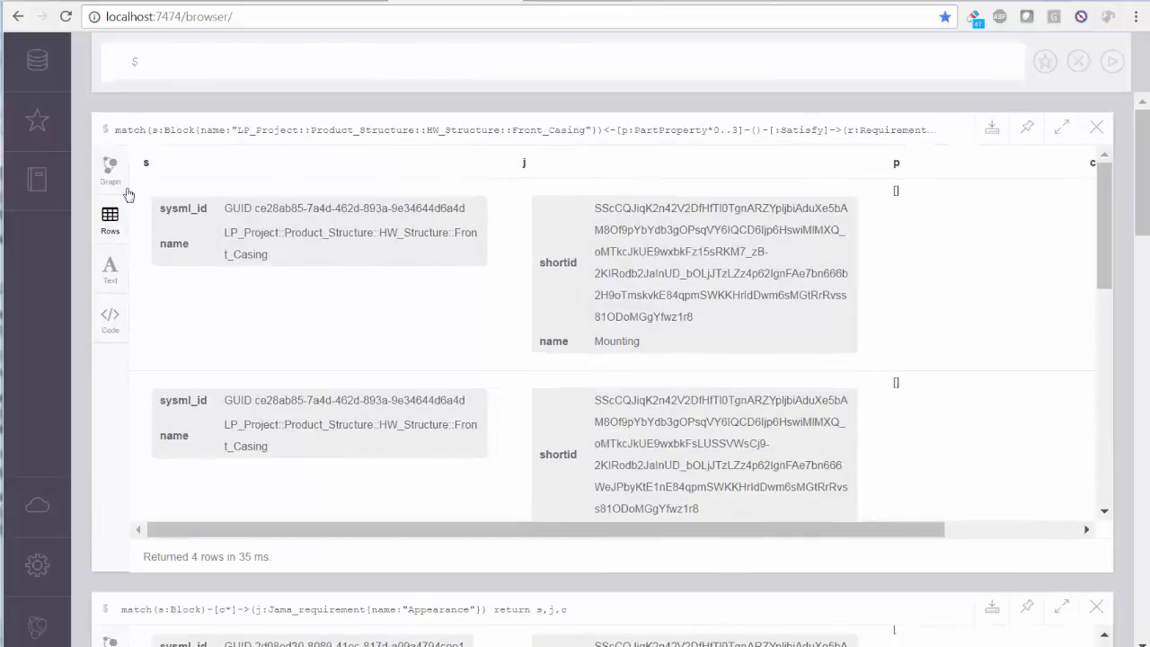
left_click_drag(1099, 219, 1073, 354)
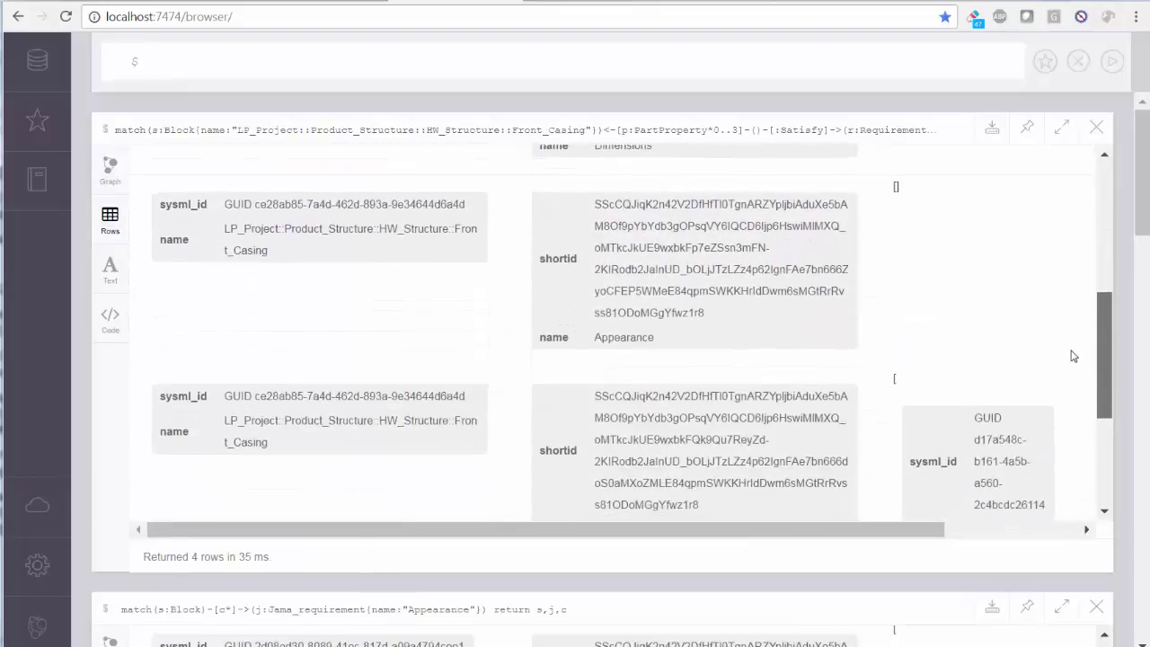
left_click(111, 170)
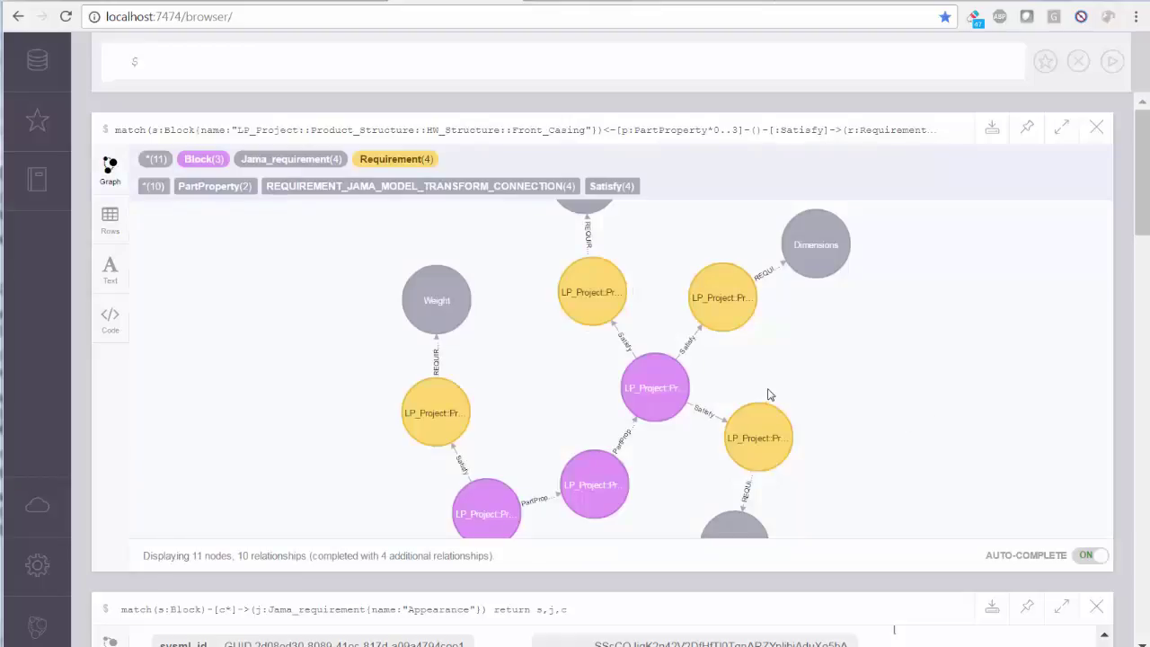
Rearrange the Front_Casing graph so the Weight requirement is on one side and Appearance, Dimensions and Mounting are on the other
left_click(443, 319)
left_click_drag(443, 320, 246, 336)
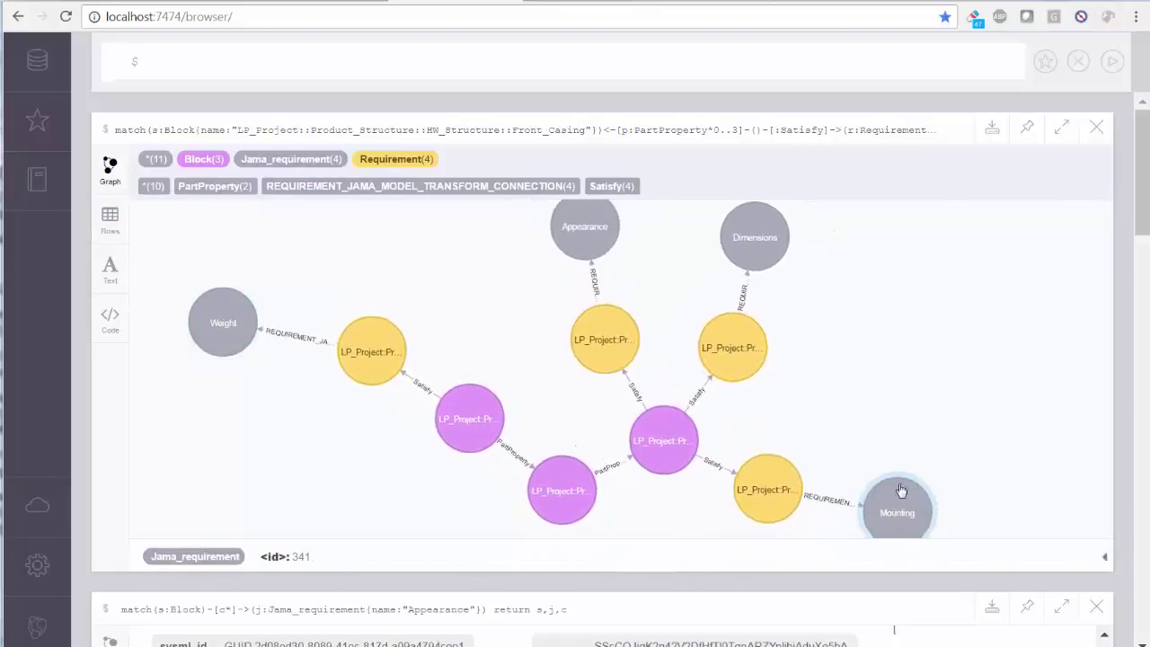
left_click(752, 342)
left_click_drag(804, 310, 934, 409)
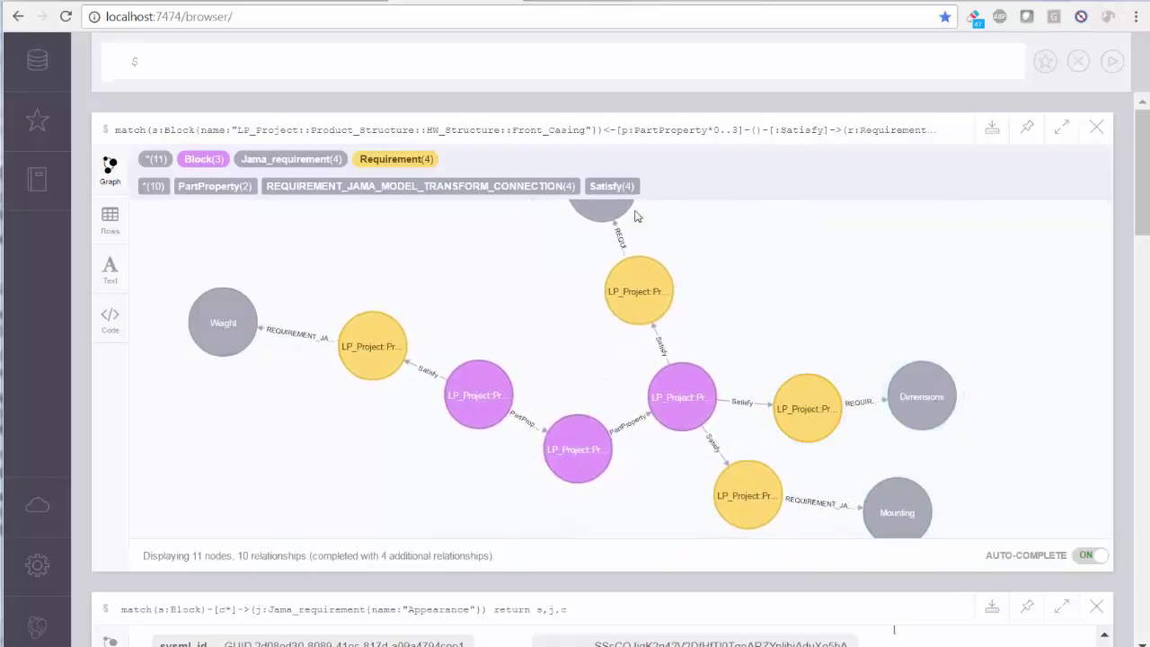
left_click_drag(681, 226, 934, 318)
left_click(878, 317)
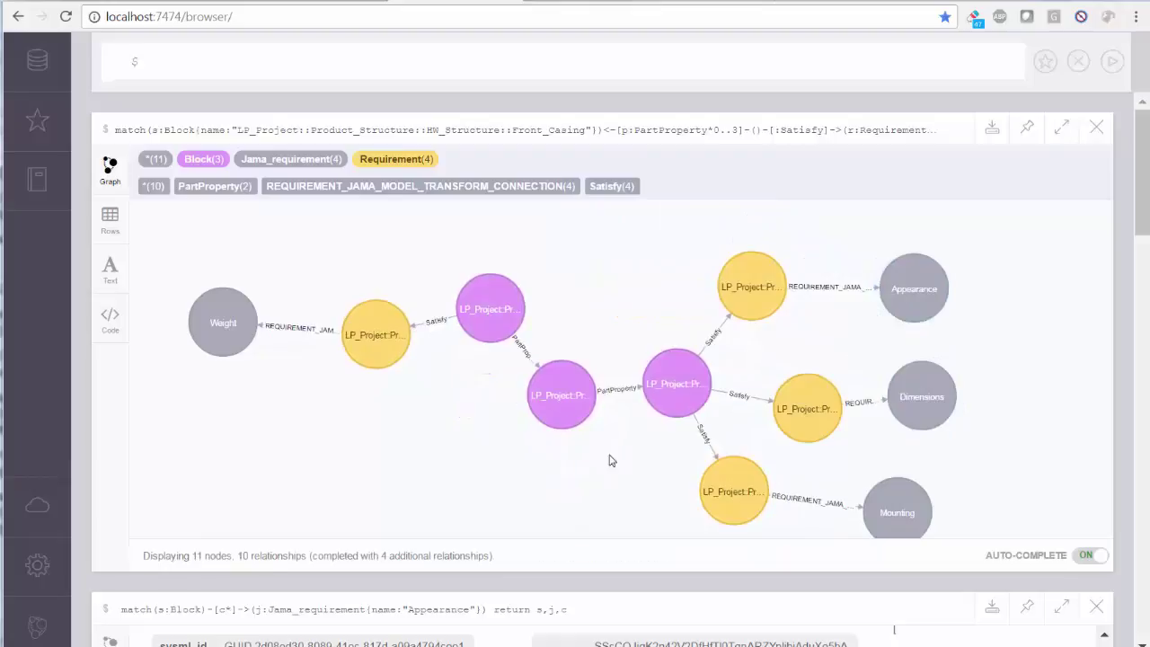